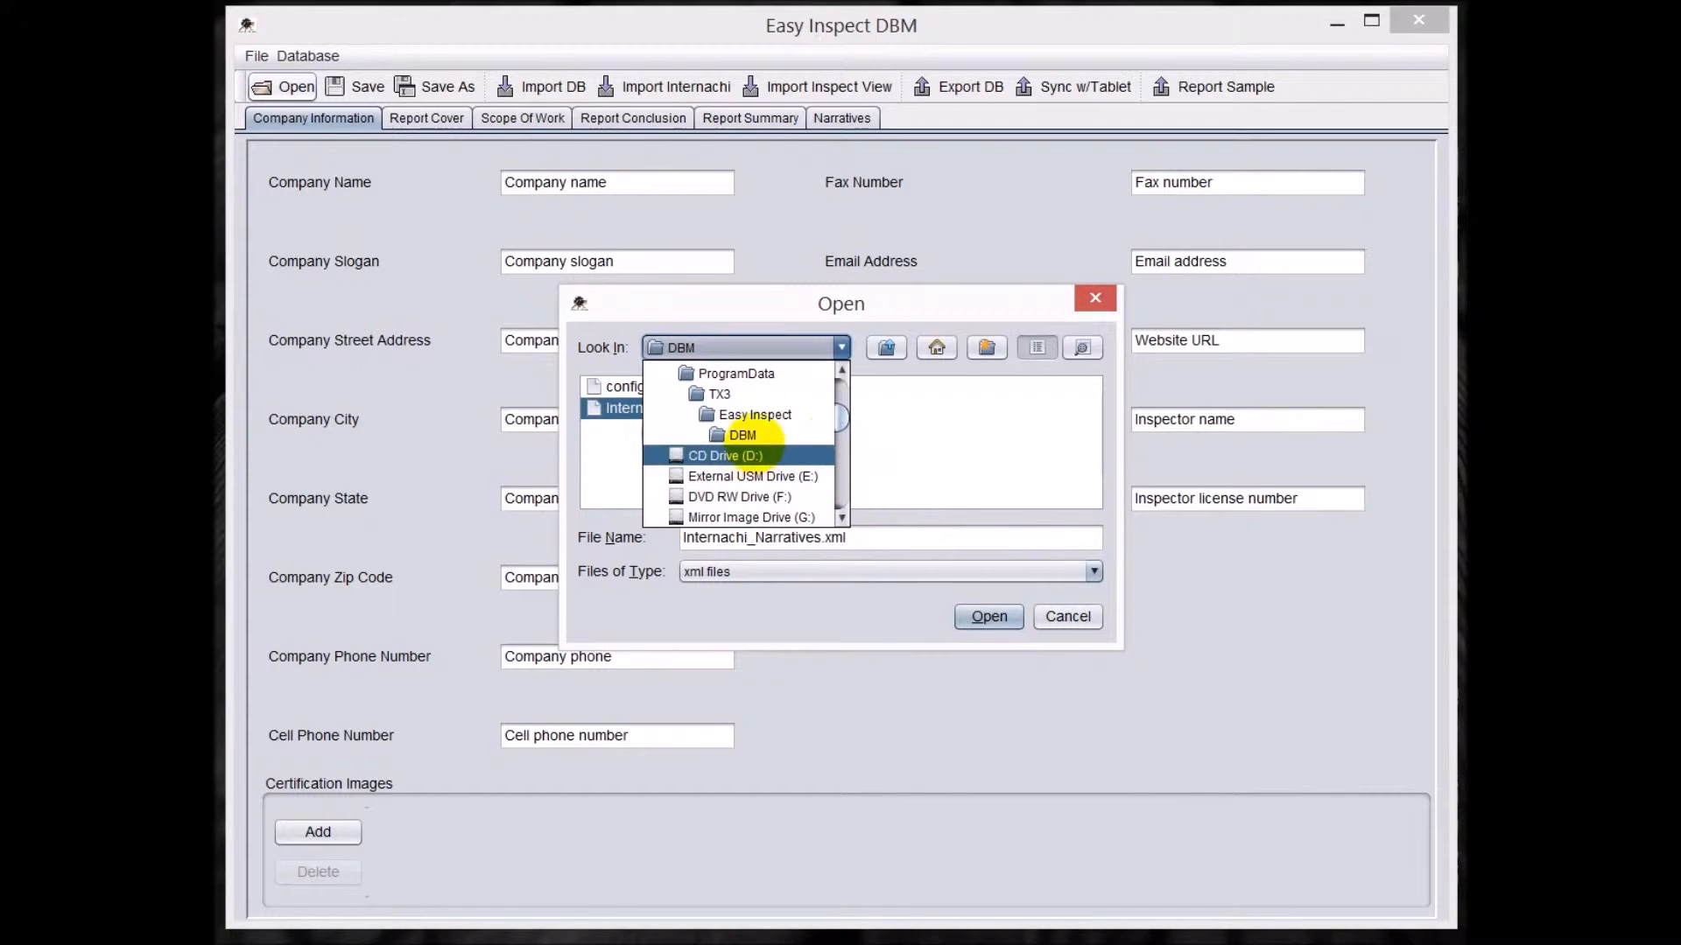
Open the narratives database file Internachi_Narratives.xml from the DBM folder.
{"action": "left_click", "coordinate": [748, 436]}
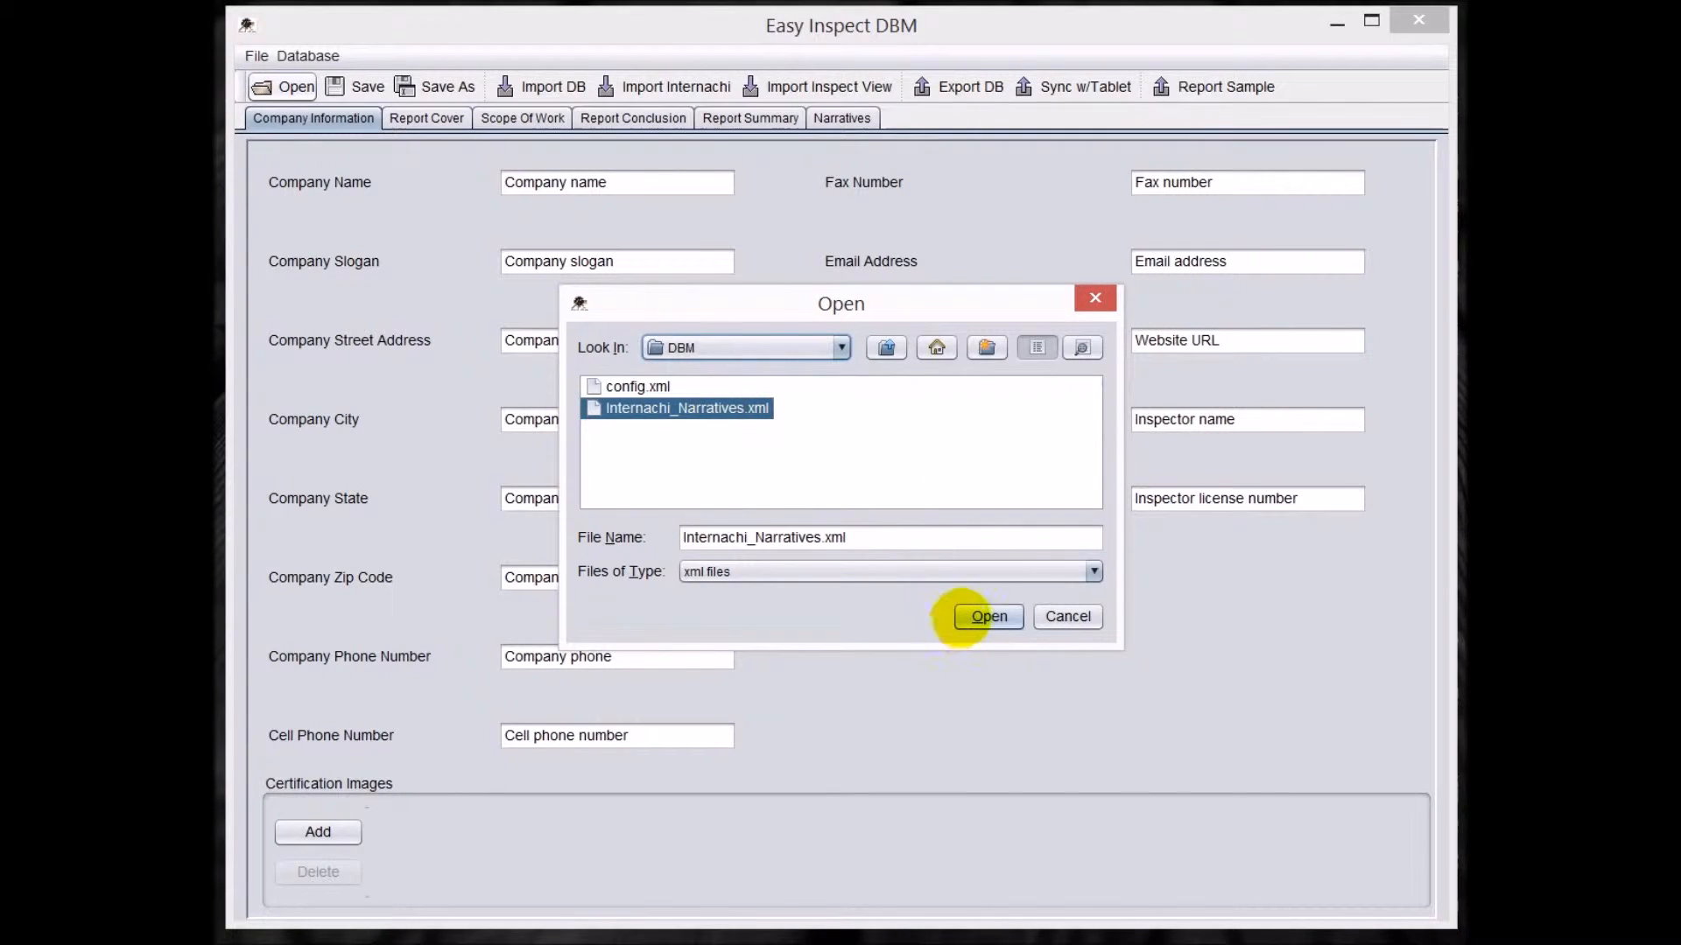
{"action": "left_click", "coordinate": [985, 615]}
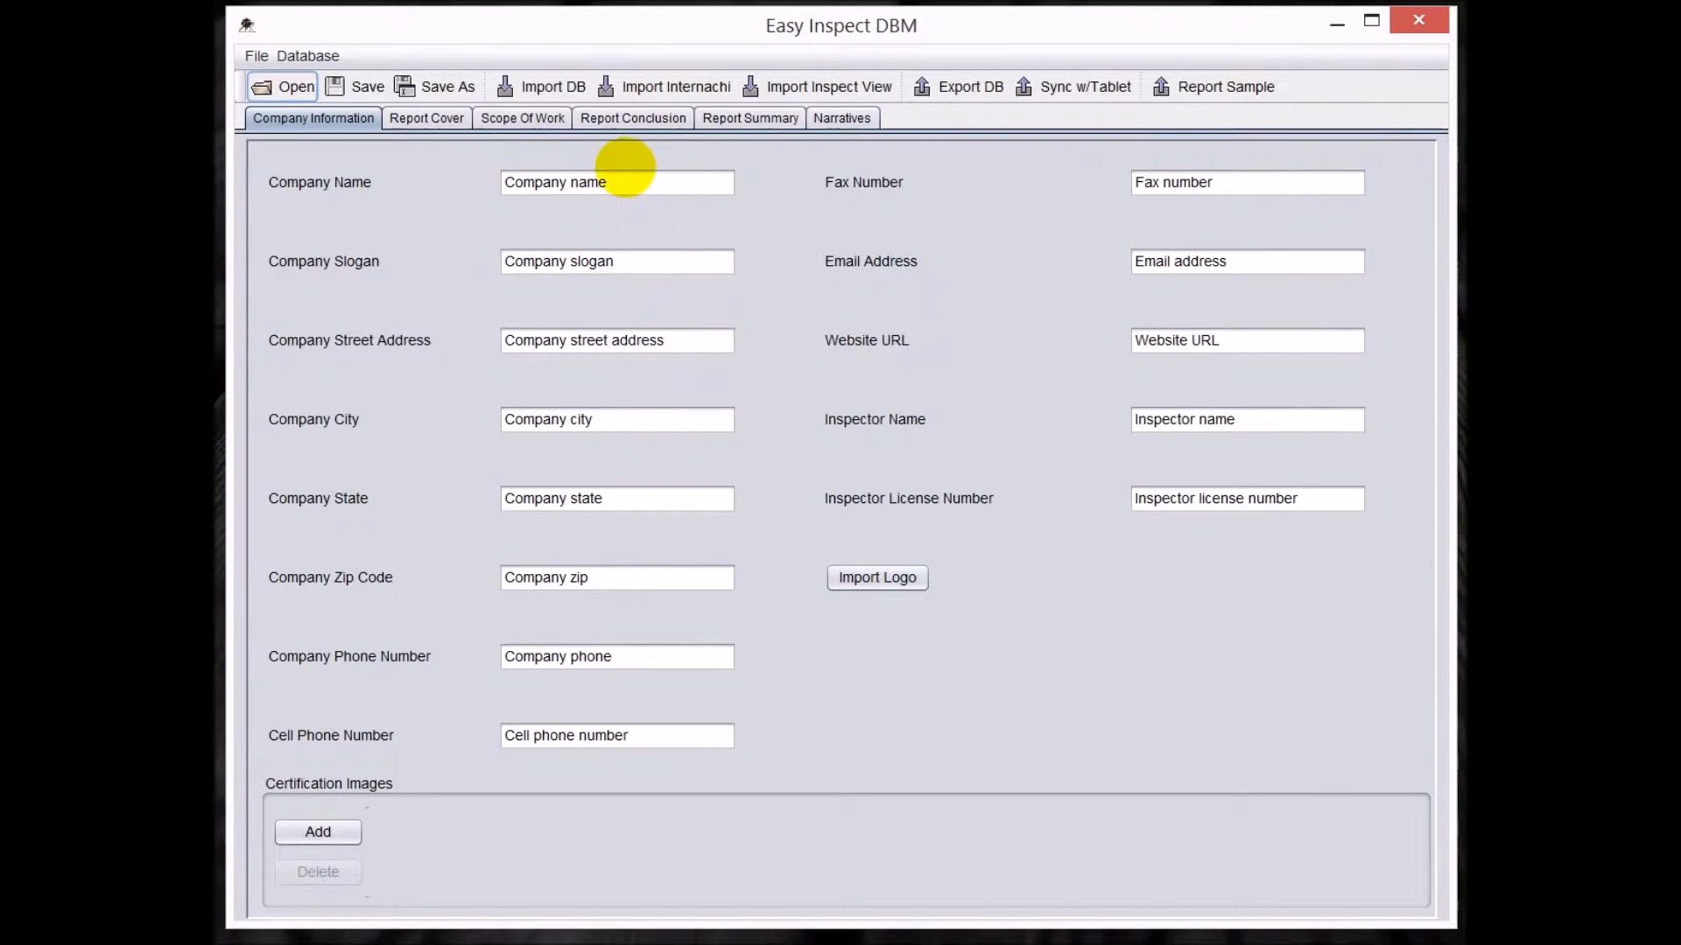
Set the company name to Tx3Tech and enter the company's fax number.
{"action": "left_click", "coordinate": [611, 184]}
{"action": "type", "text": "Tx3Tech"}
{"action": "key", "text": "Tab"}
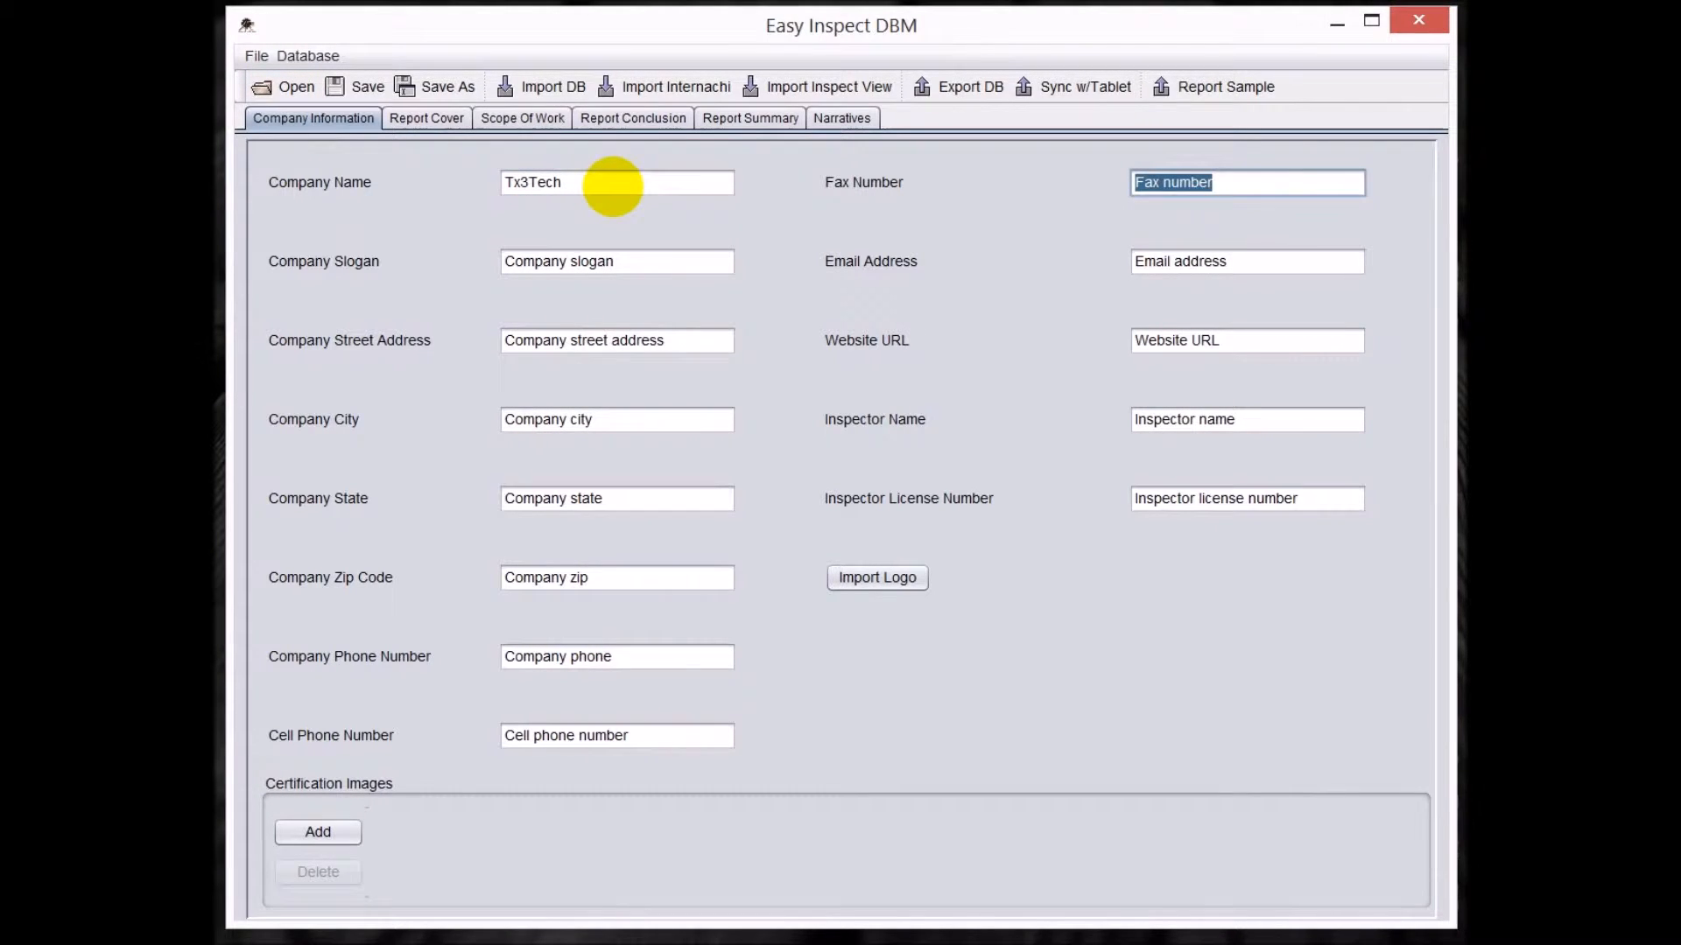
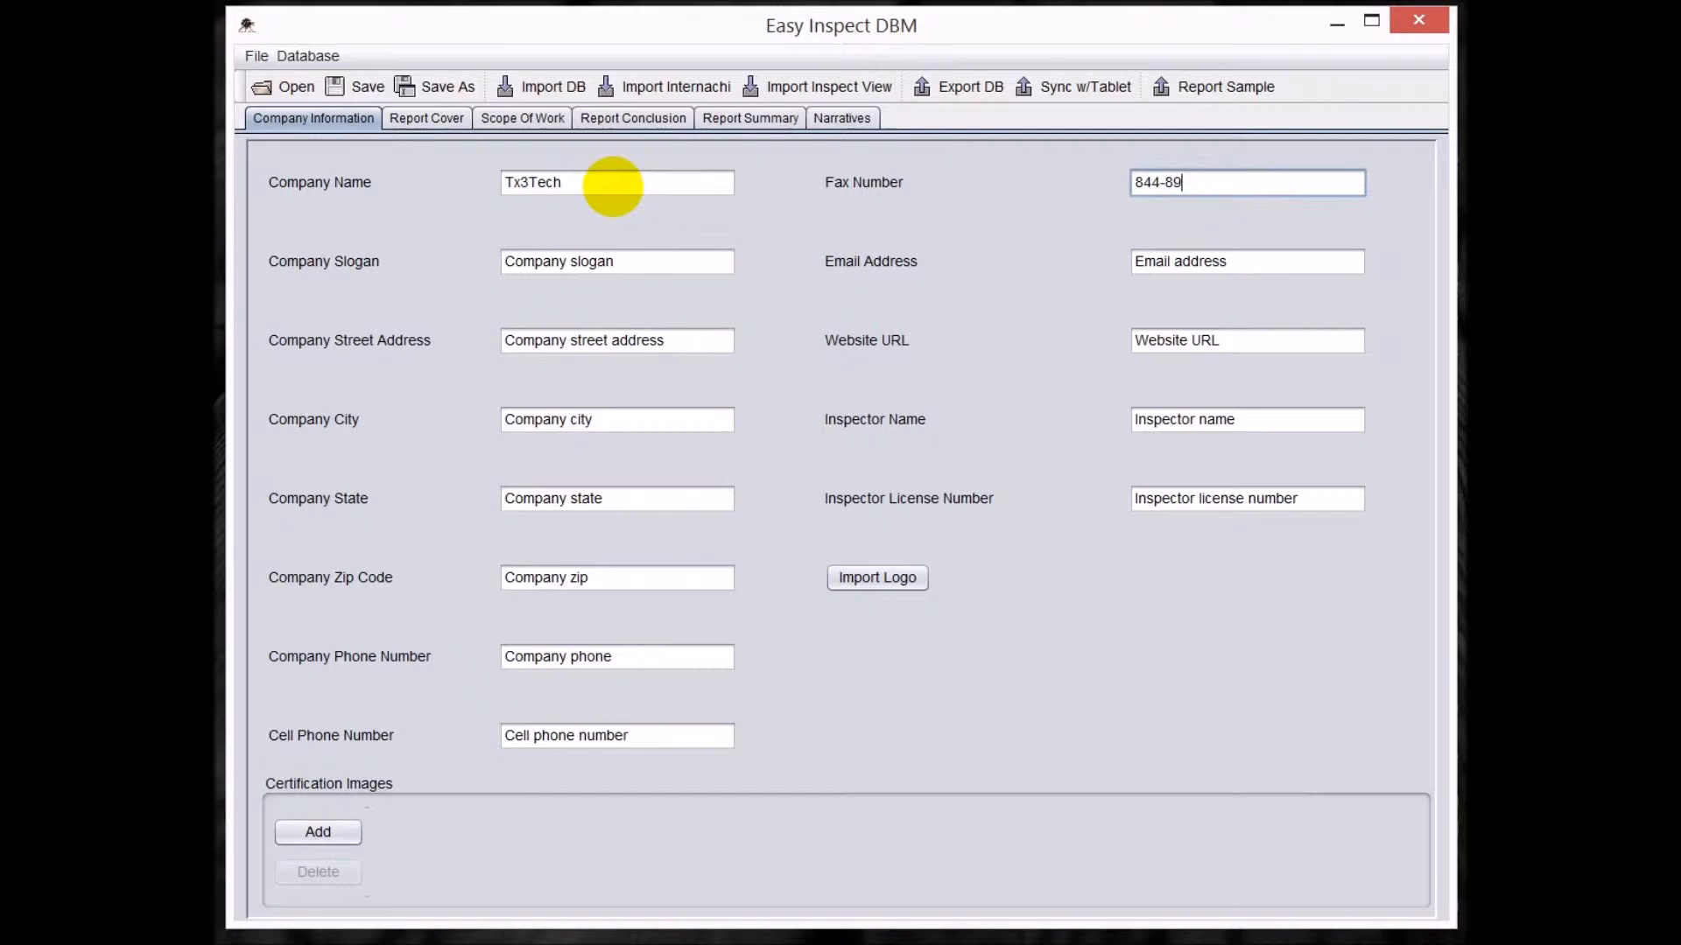
{"action": "key", "text": "Tab"}
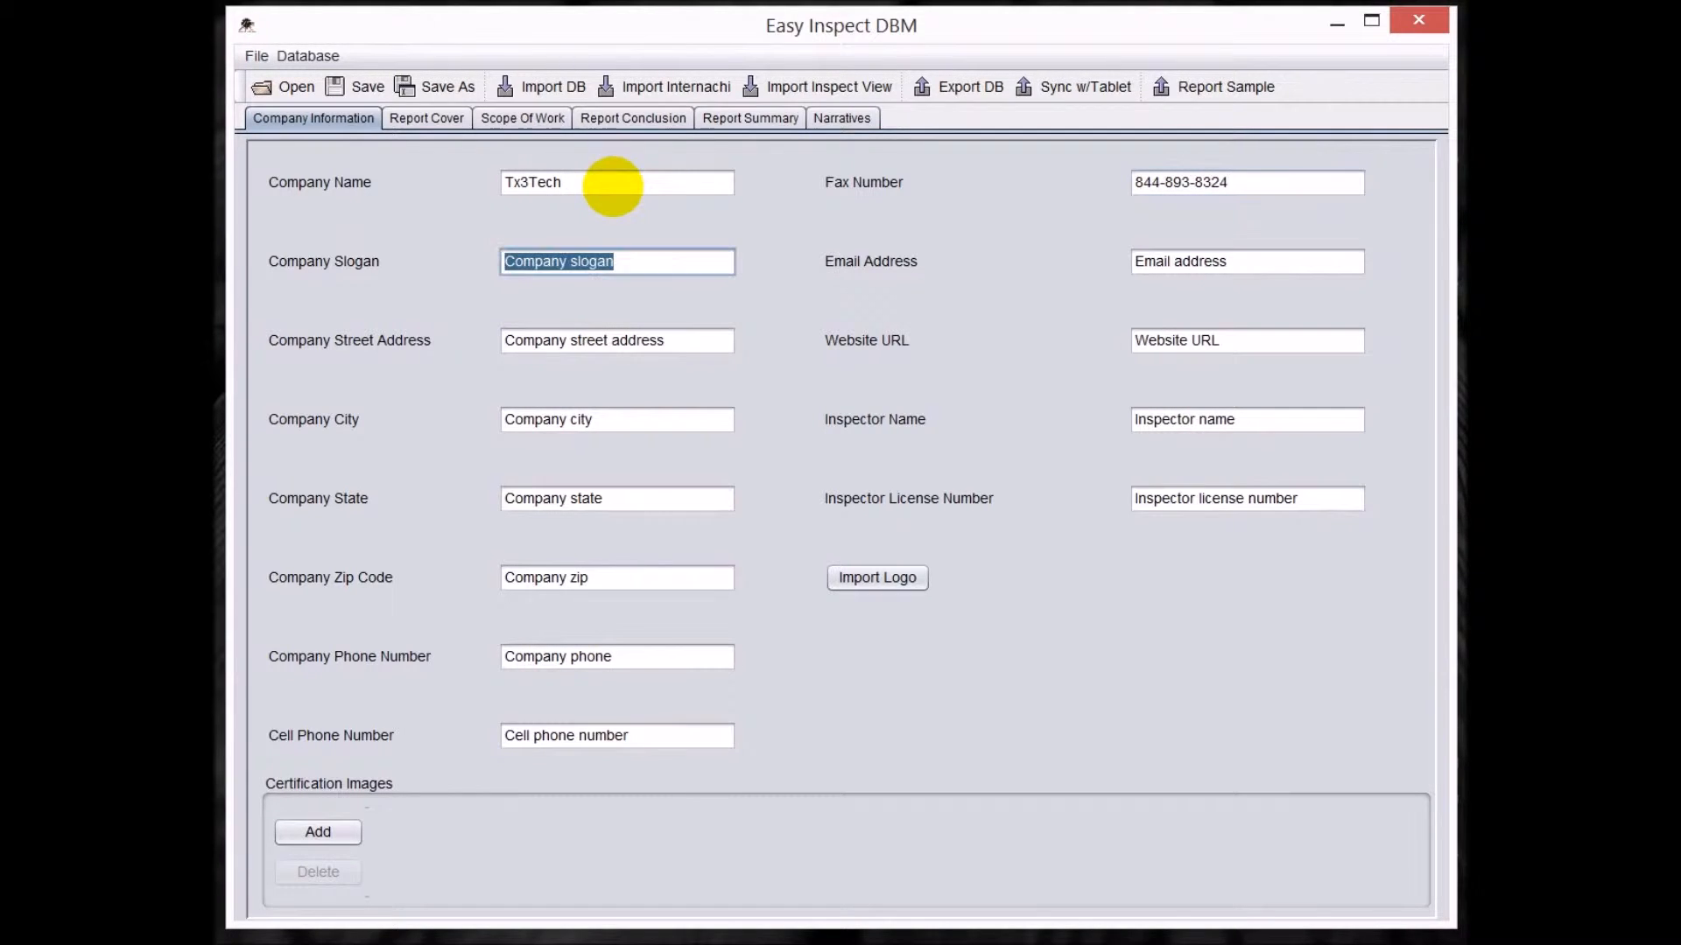
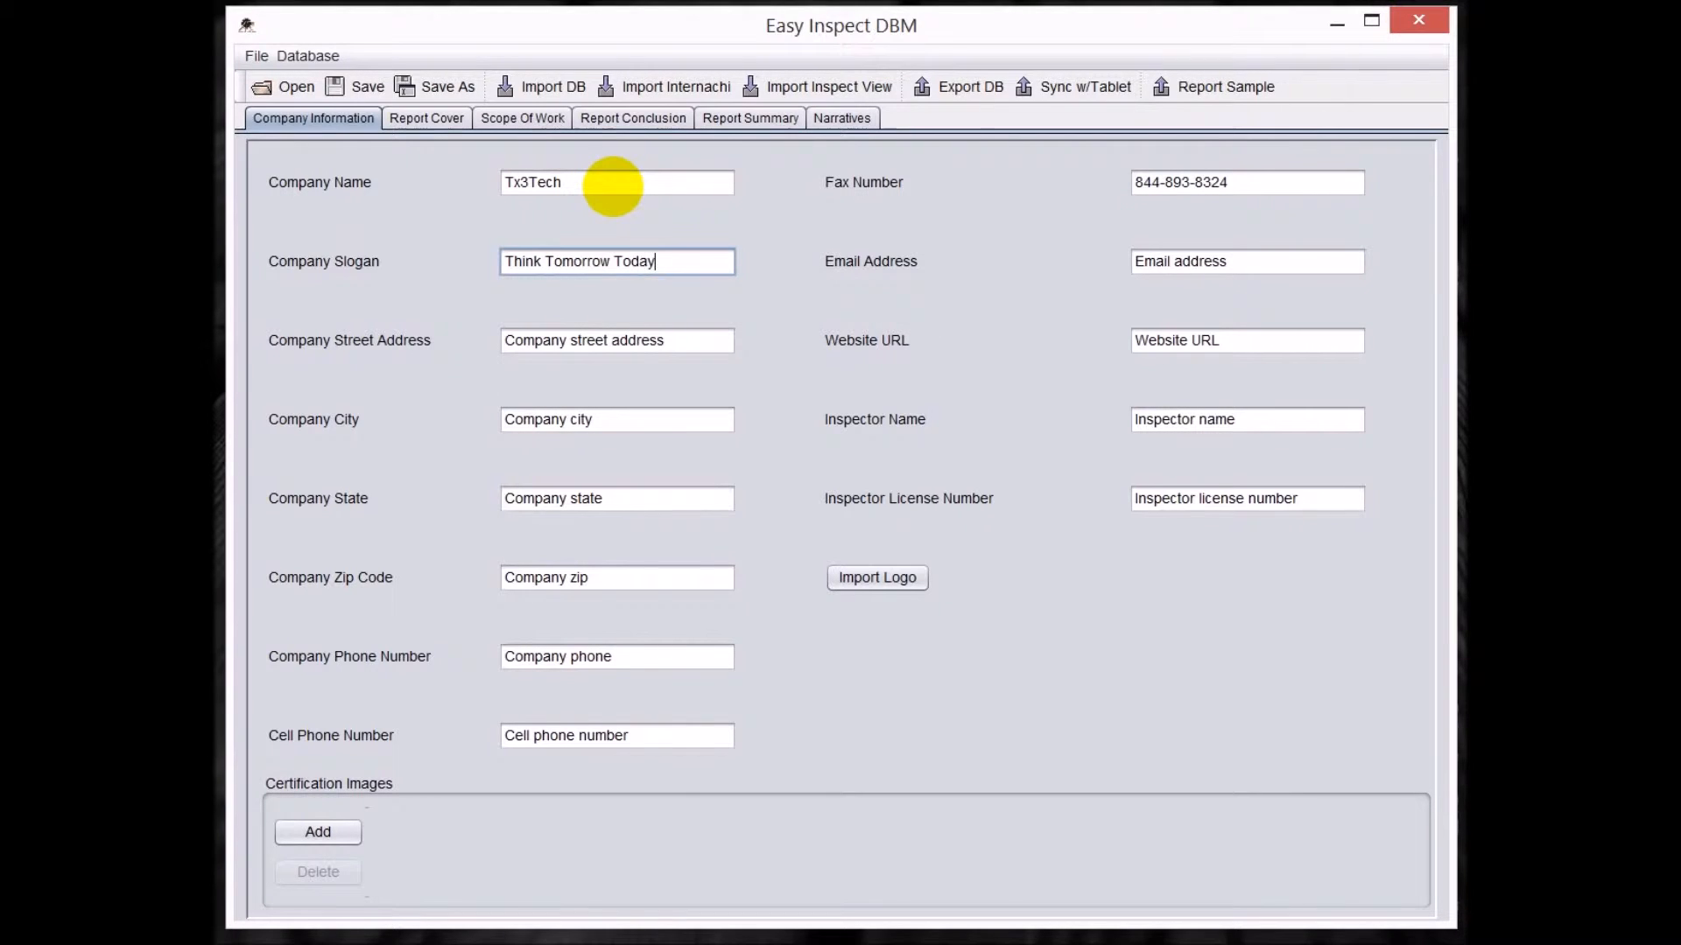
Set the company slogan to "Think Tomorrow Today" and fill in the company's email address.
{"action": "key", "text": "Tab"}
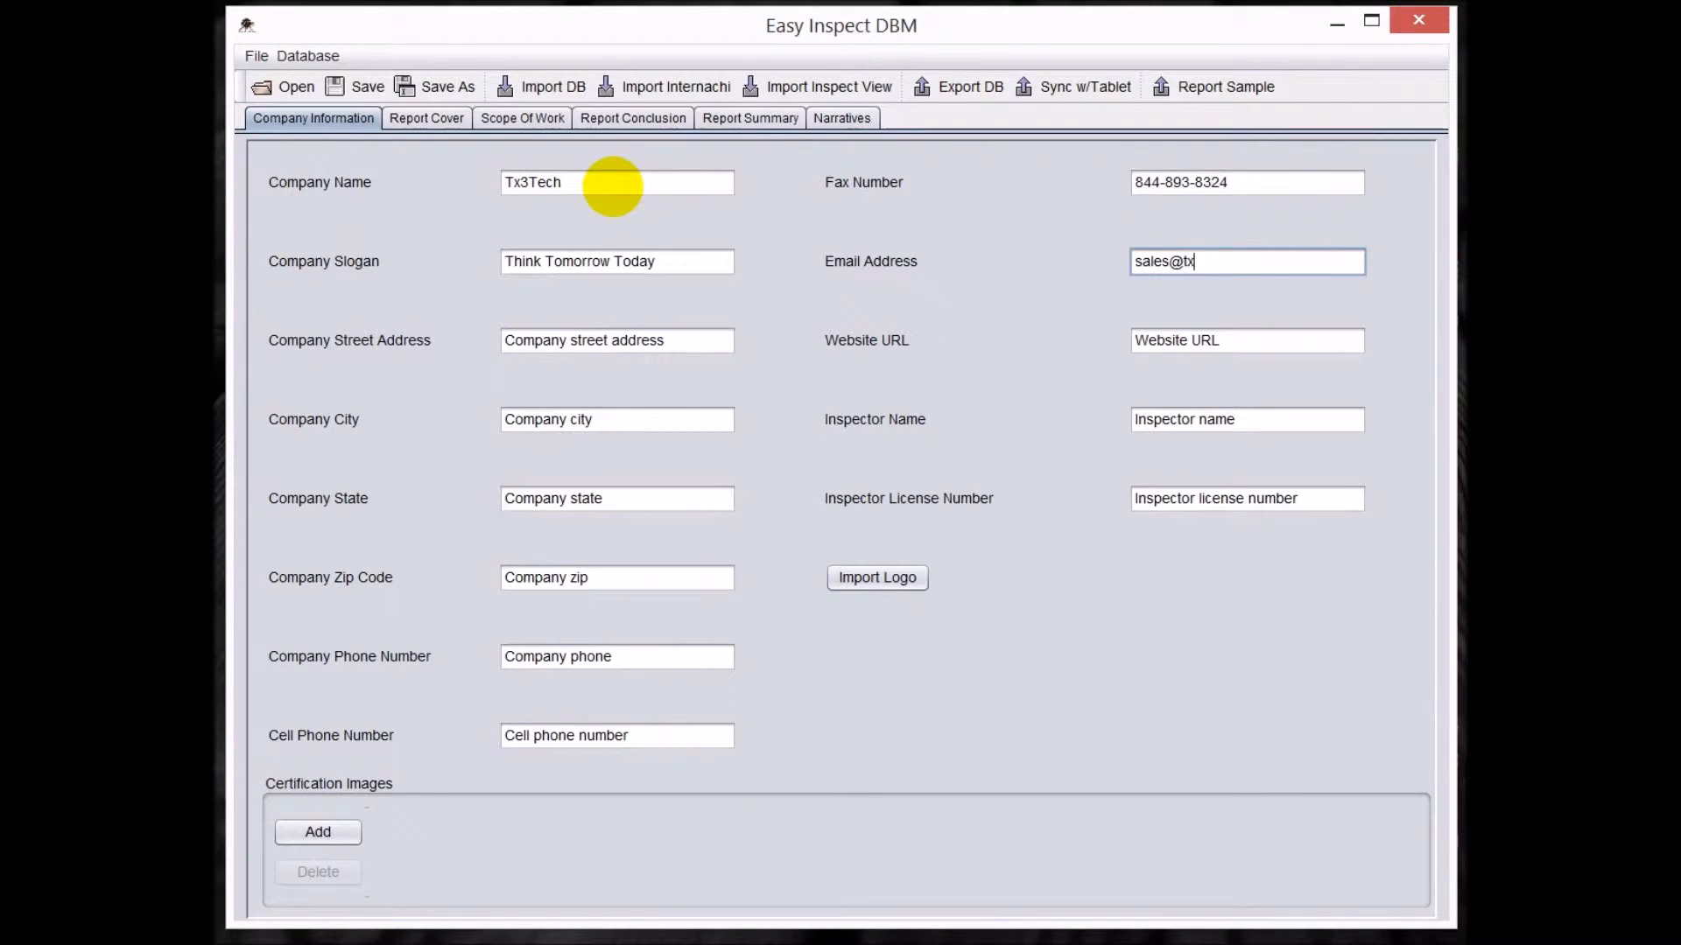
{"action": "key", "text": "Tab"}
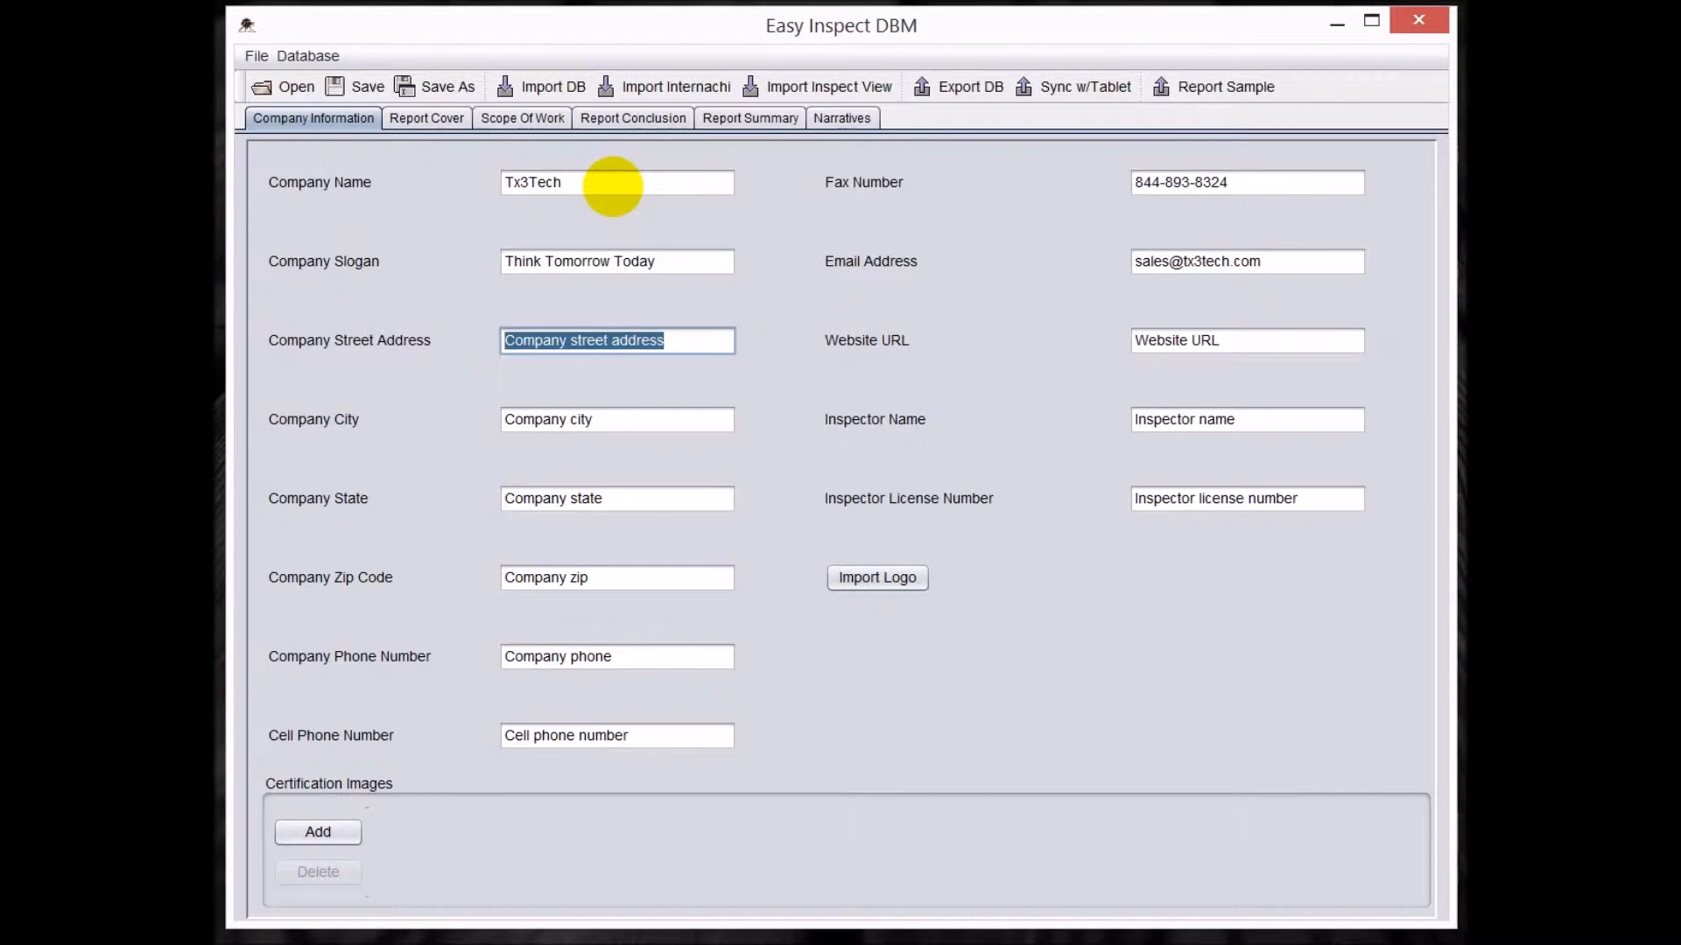
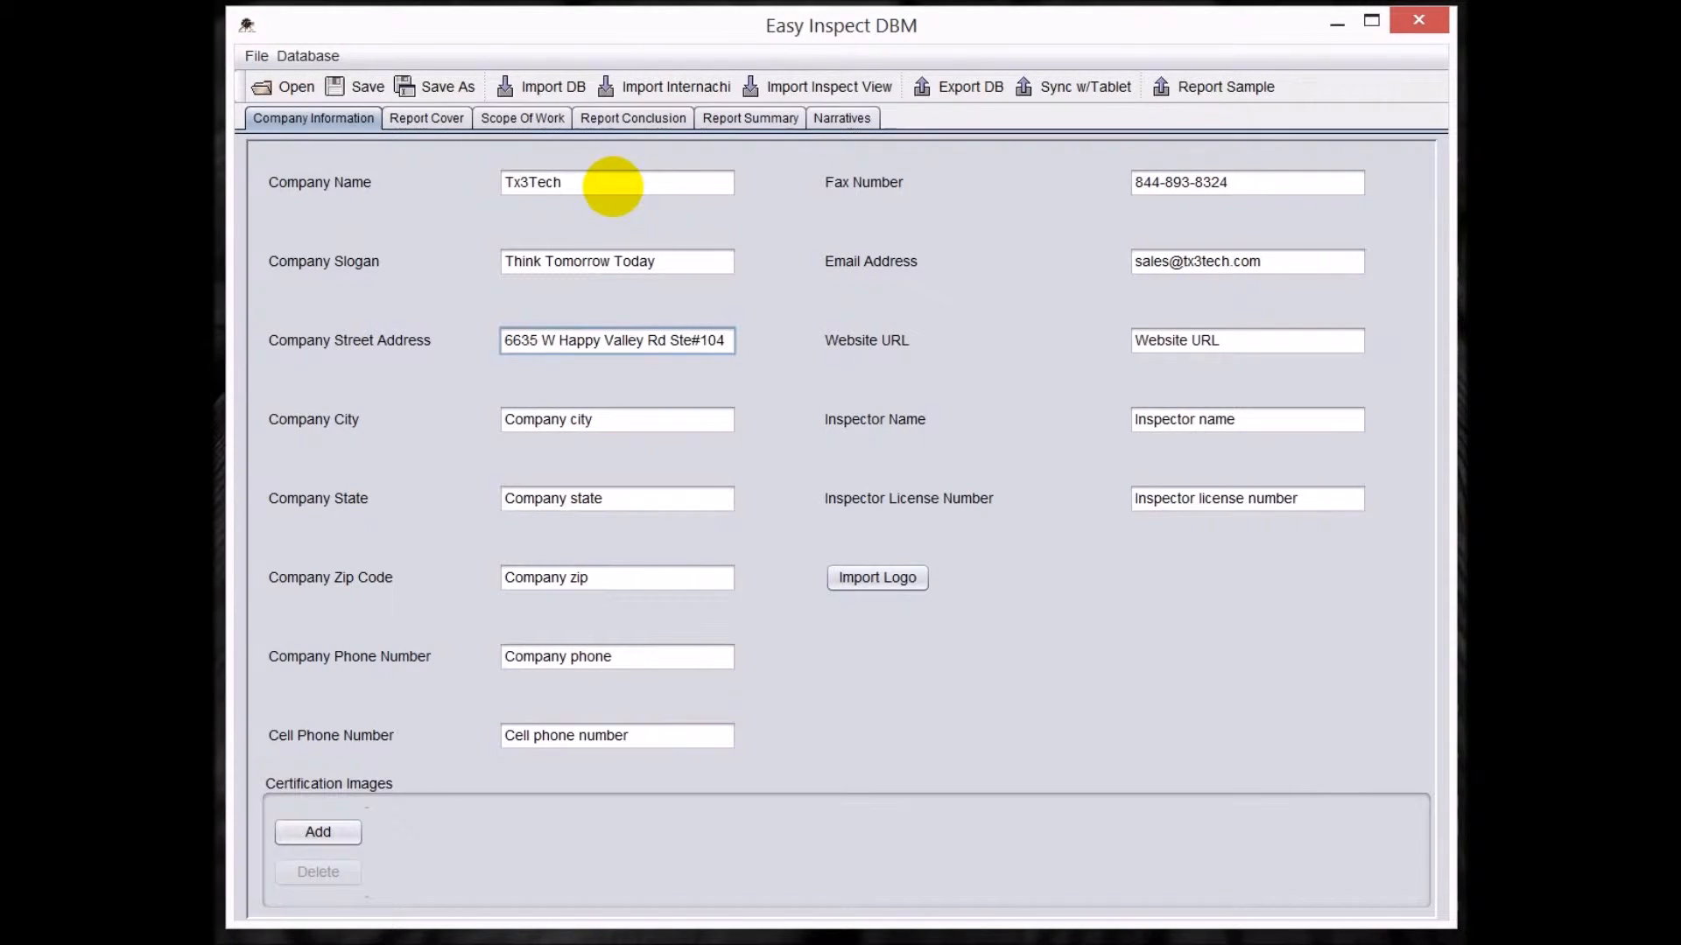
{"action": "key", "text": "Tab"}
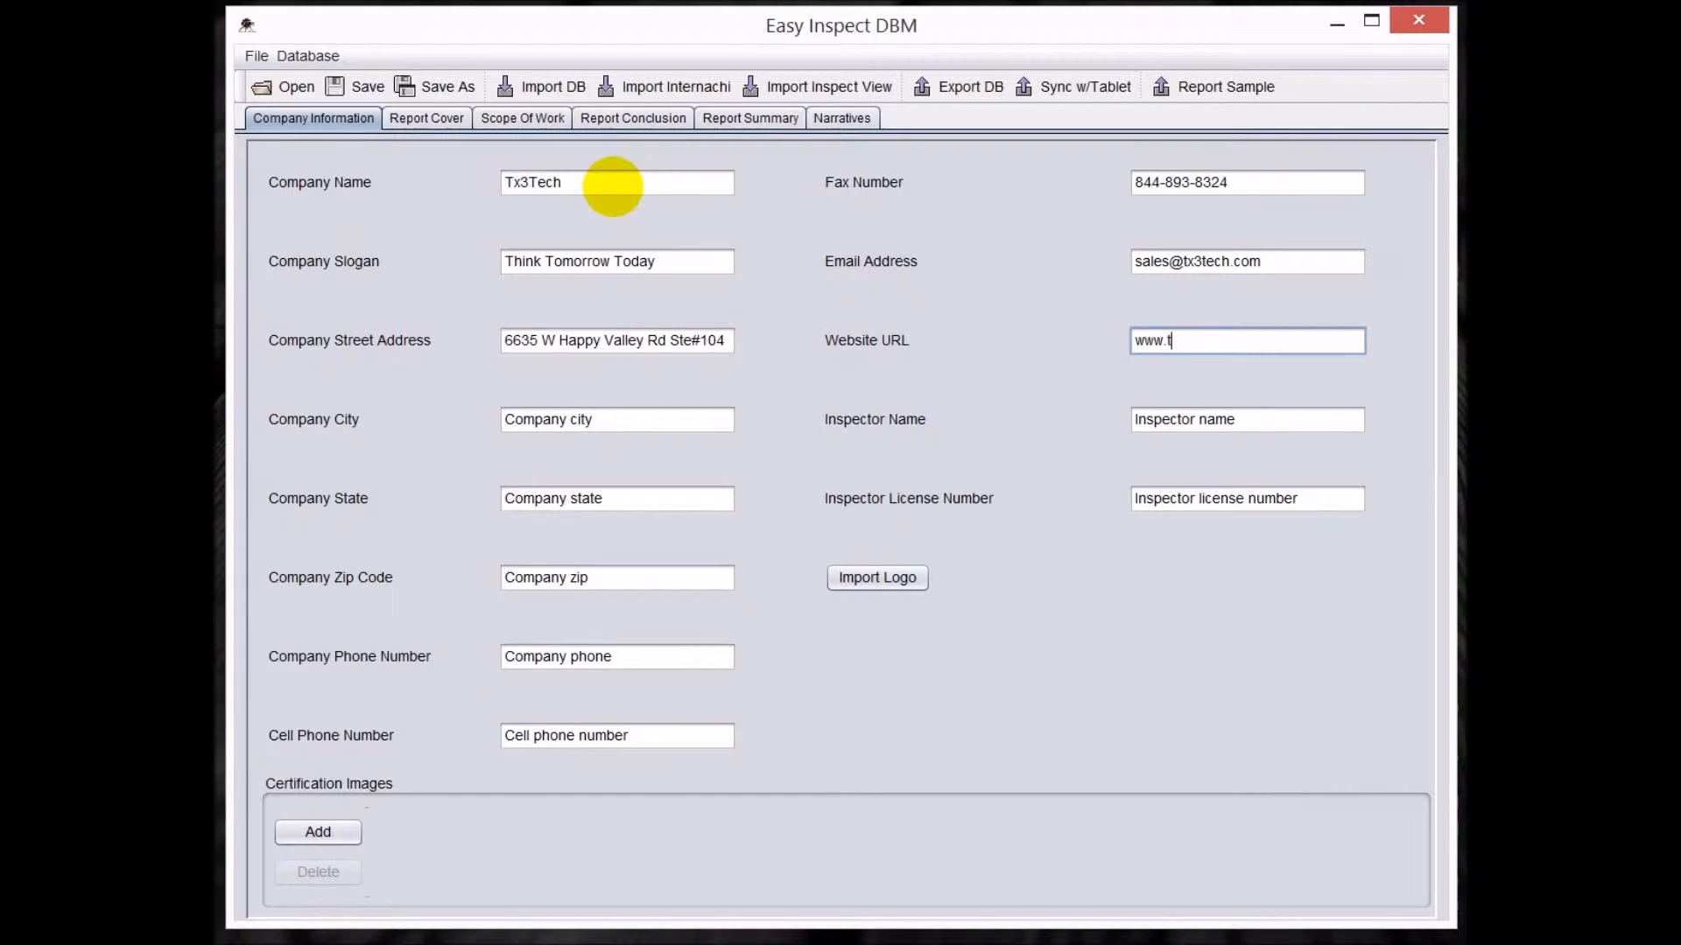
{"action": "key", "text": "Tab"}
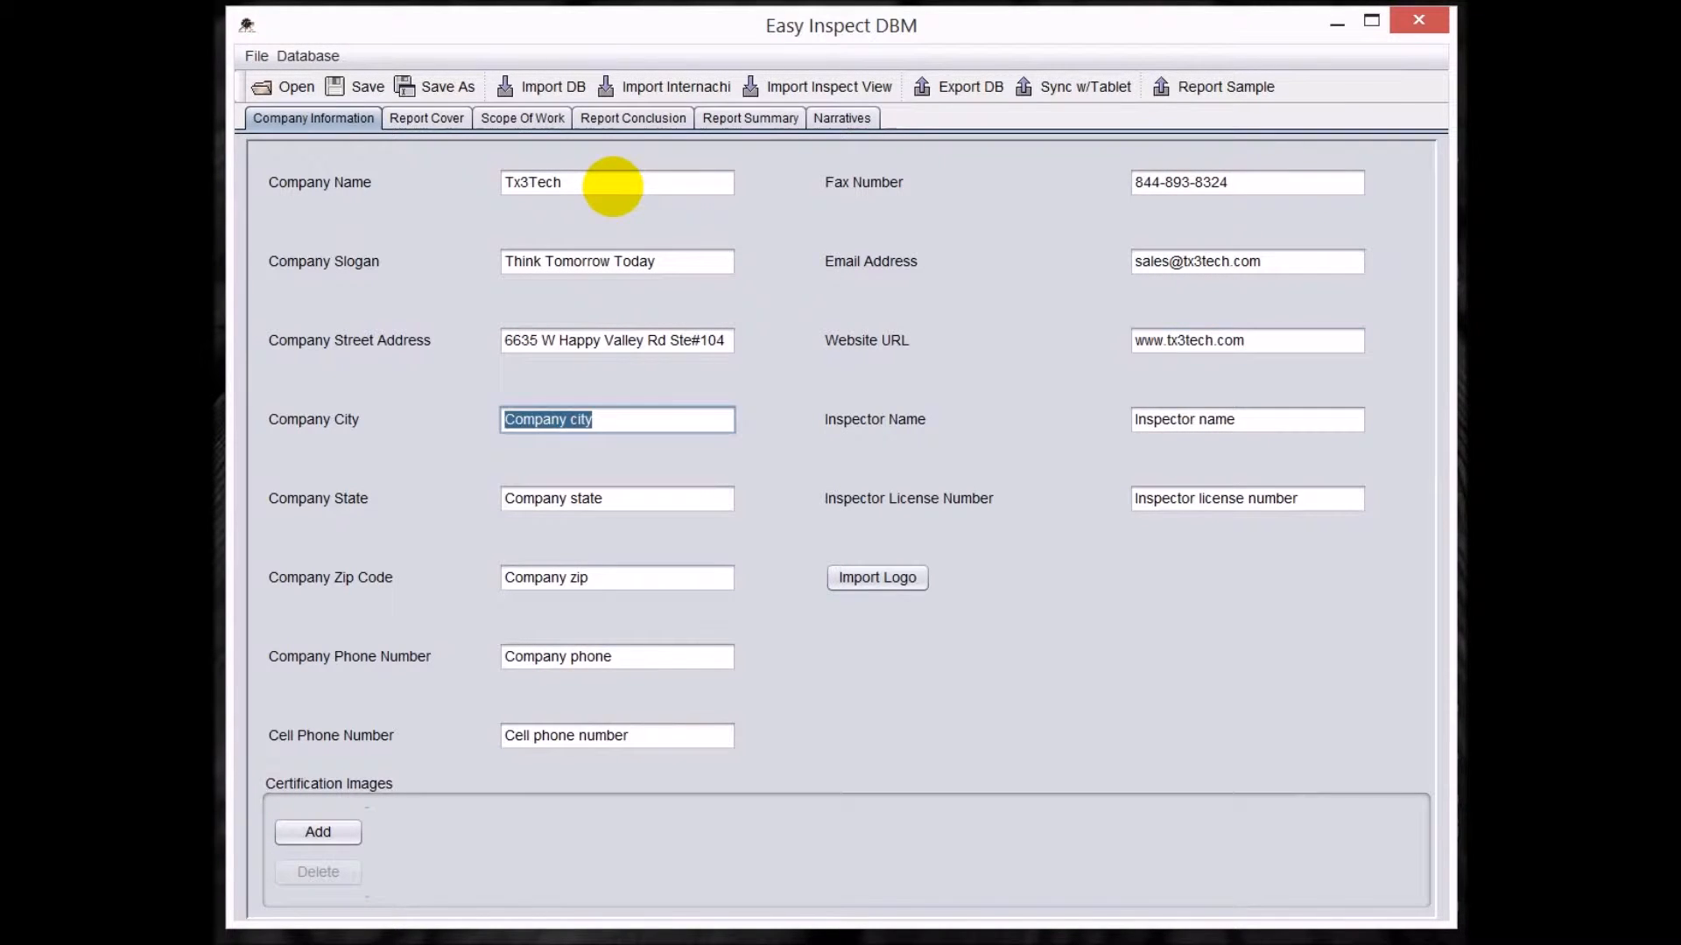
Fill in the company's city and the inspector's full name.
{"action": "type", "text": "Glendale"}
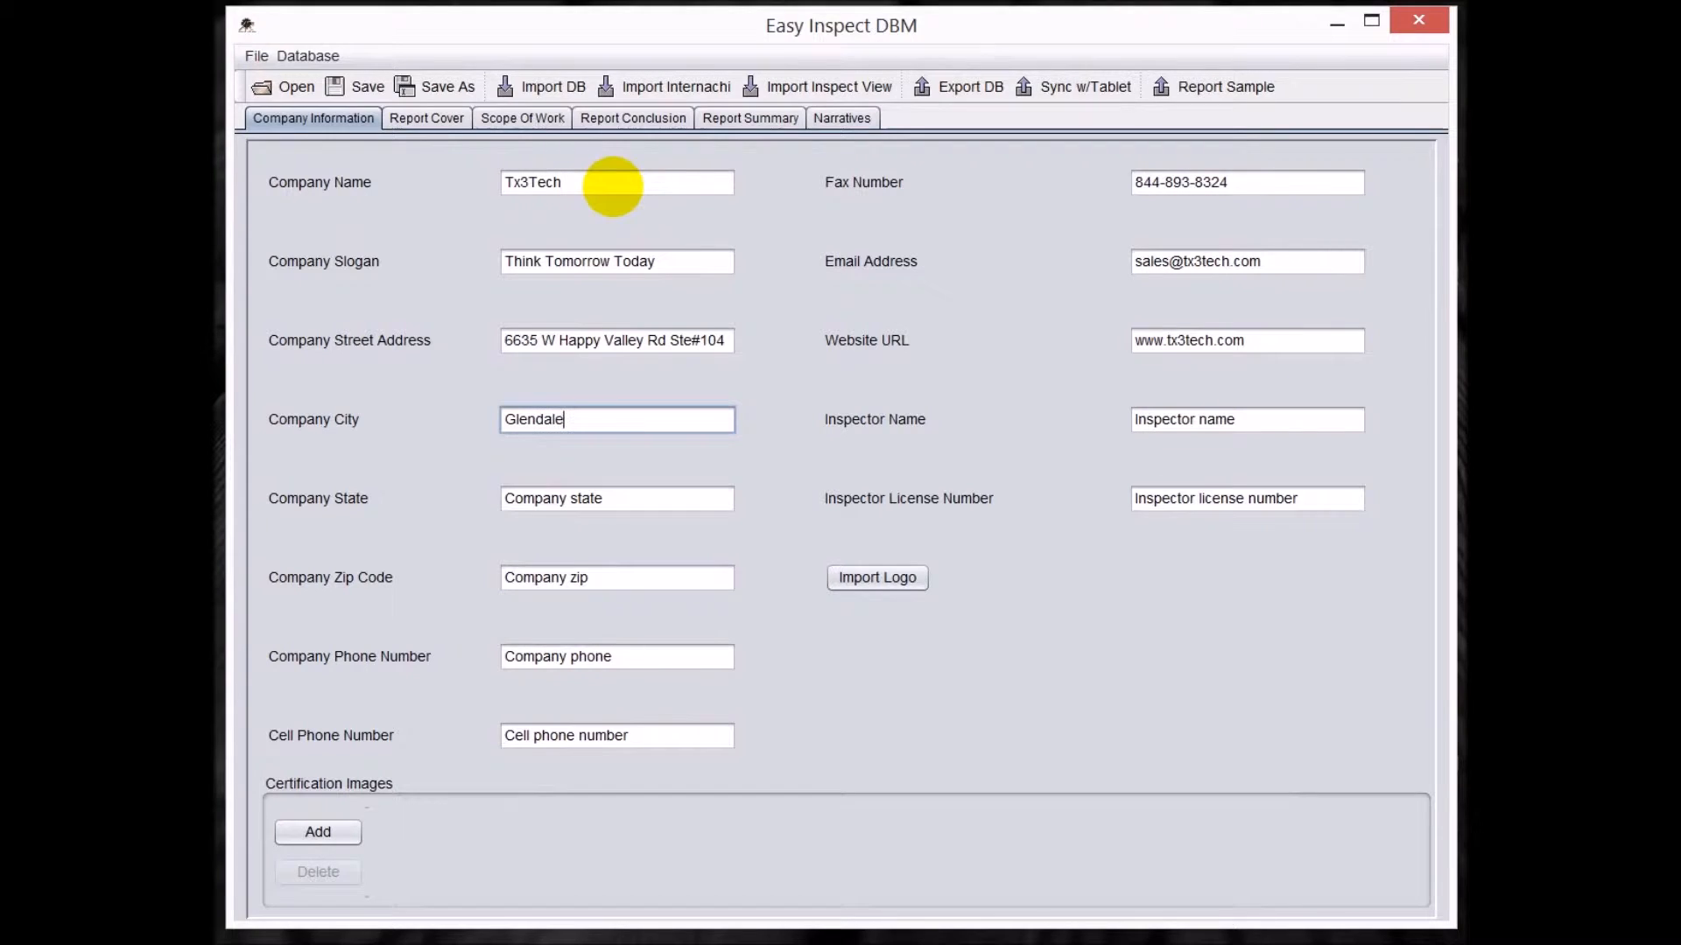
{"action": "key", "text": "Tab"}
{"action": "type", "text": "To"}
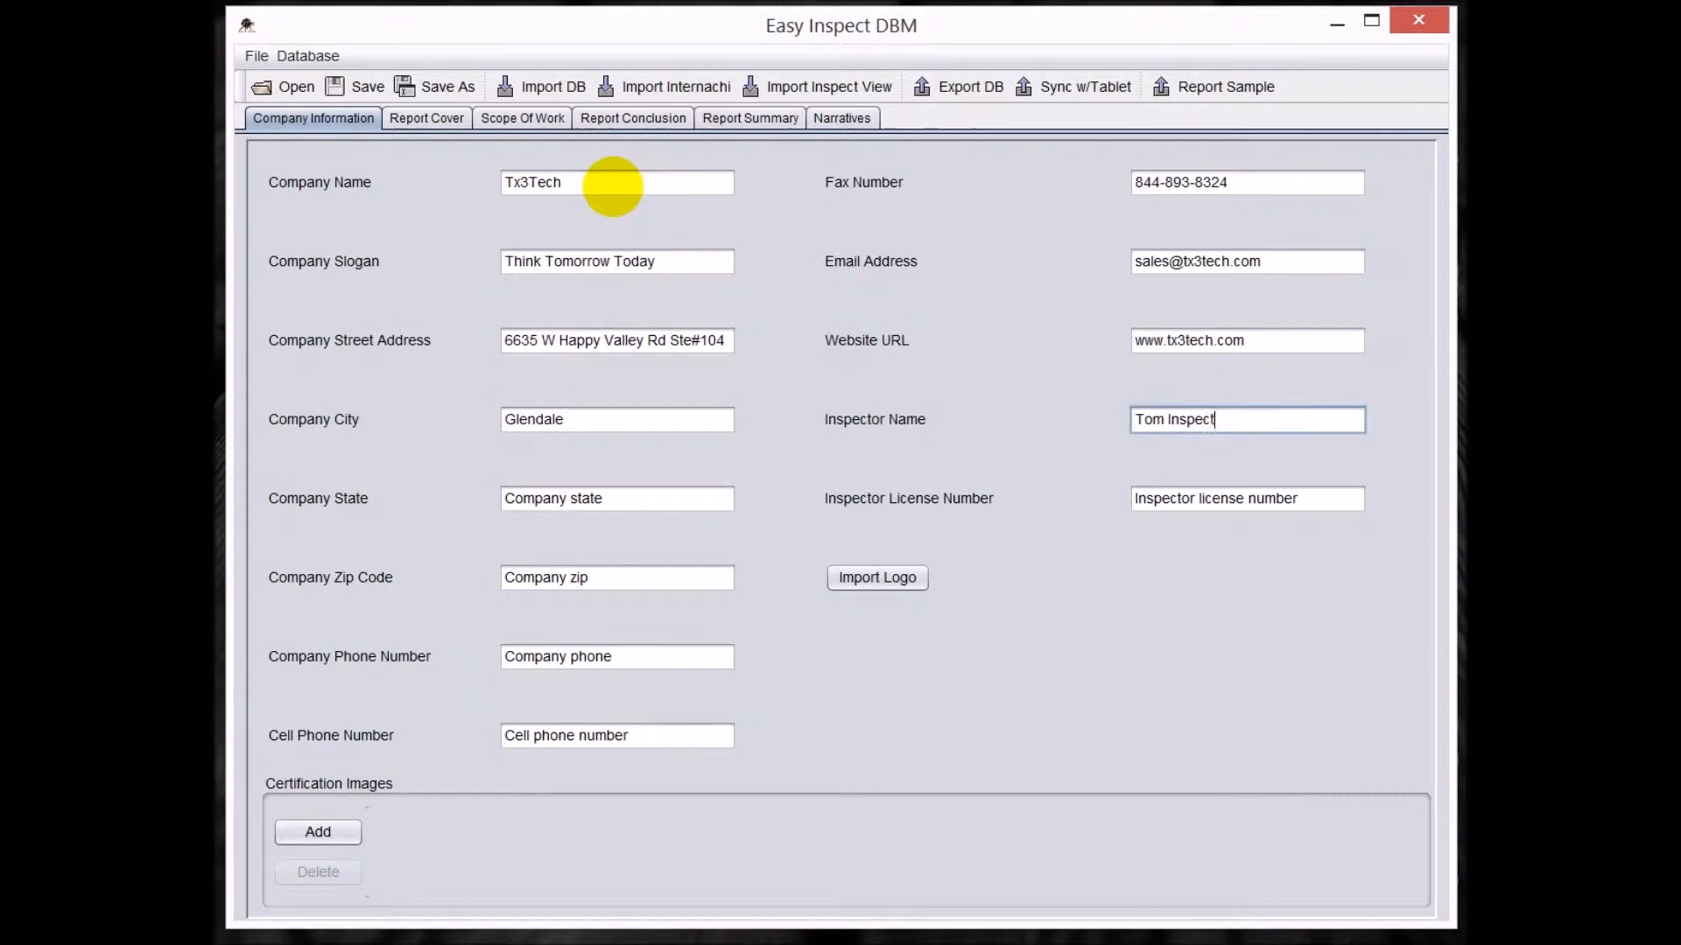
{"action": "key", "text": "Tab"}
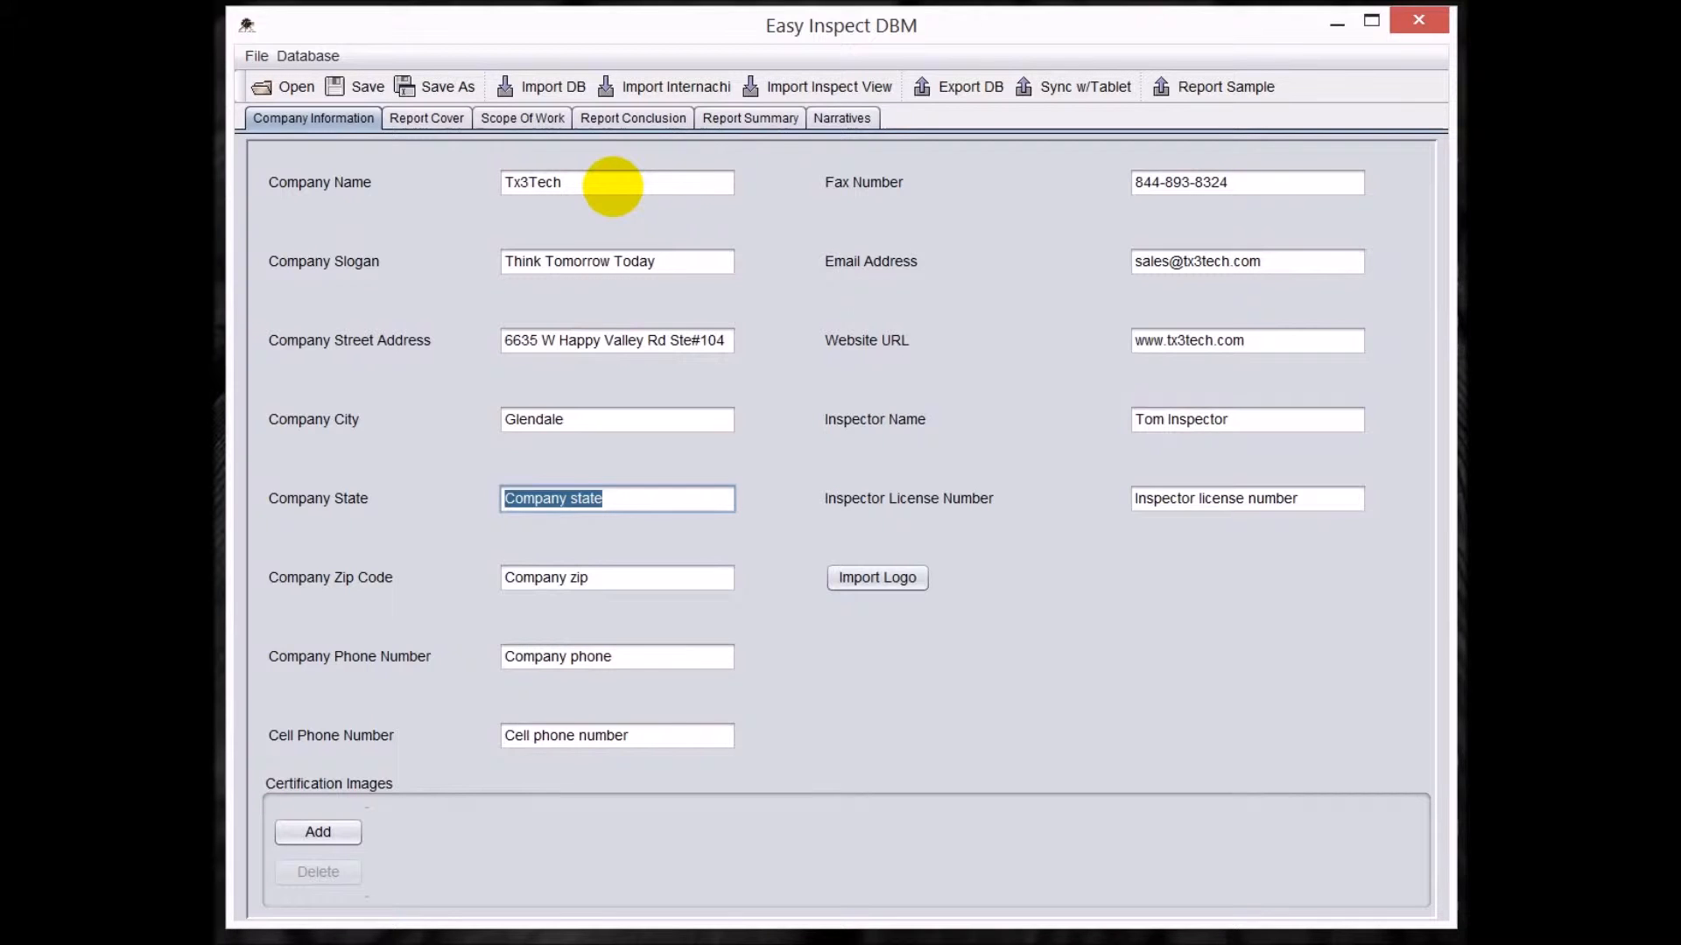
Enter the company's state and zip code and the inspector's license number.
{"action": "type", "text": "AZ"}
{"action": "key", "text": "Tab"}
{"action": "type", "text": "123456"}
{"action": "key", "text": "Tab"}
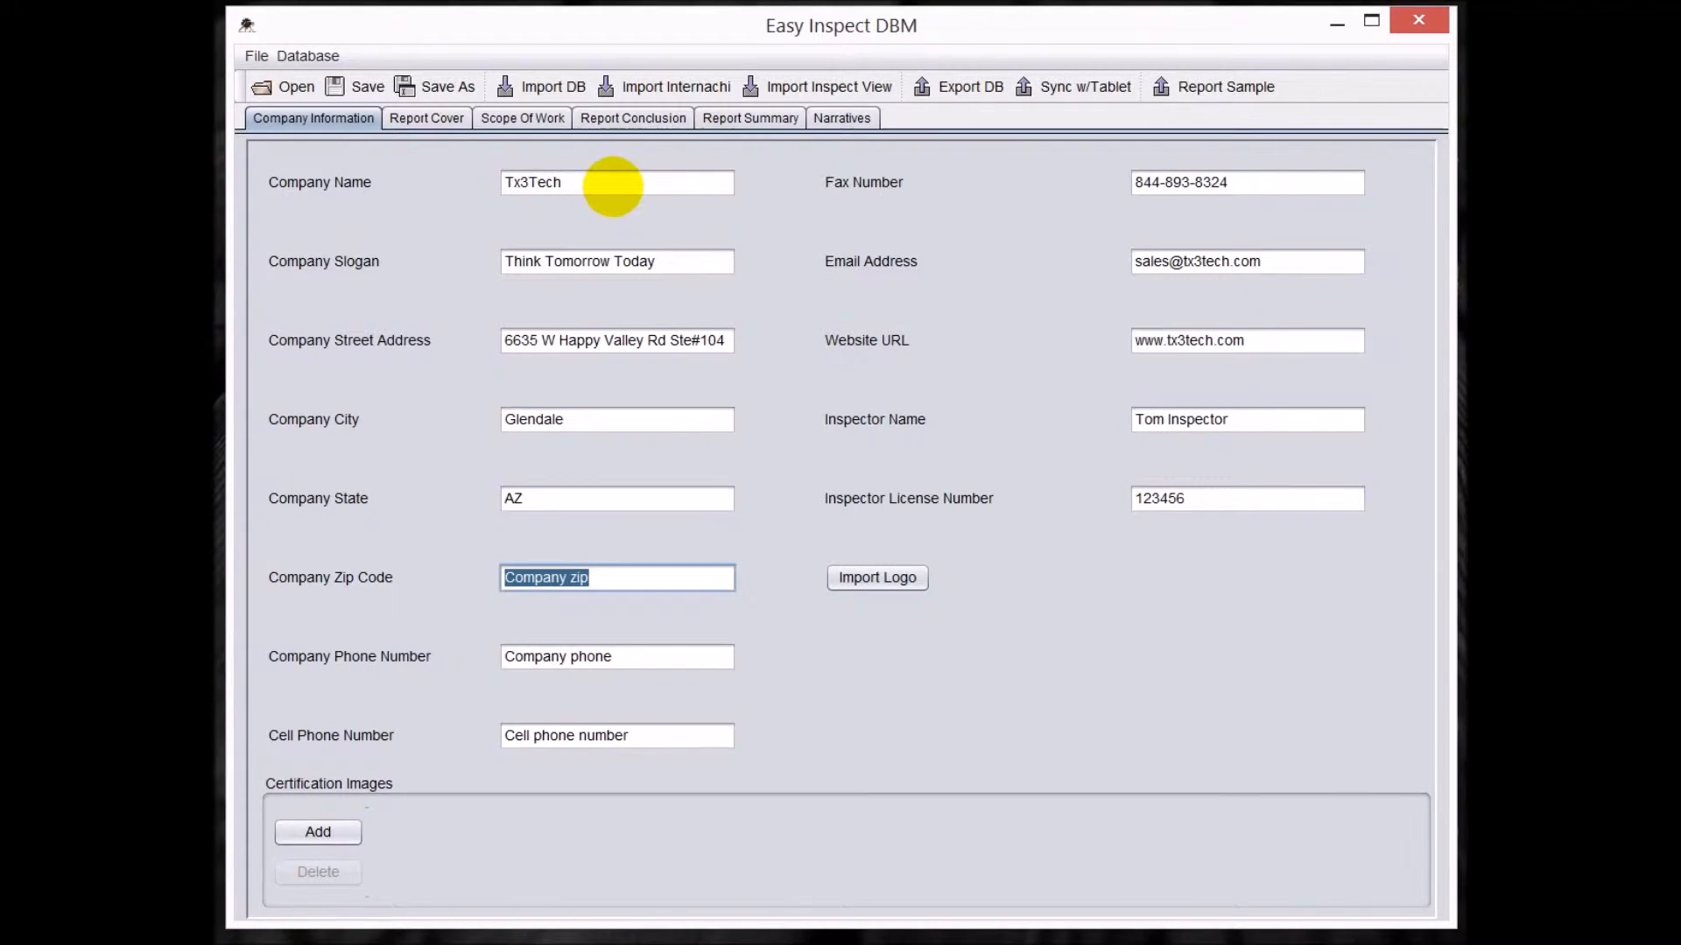
{"action": "type", "text": "8531"}
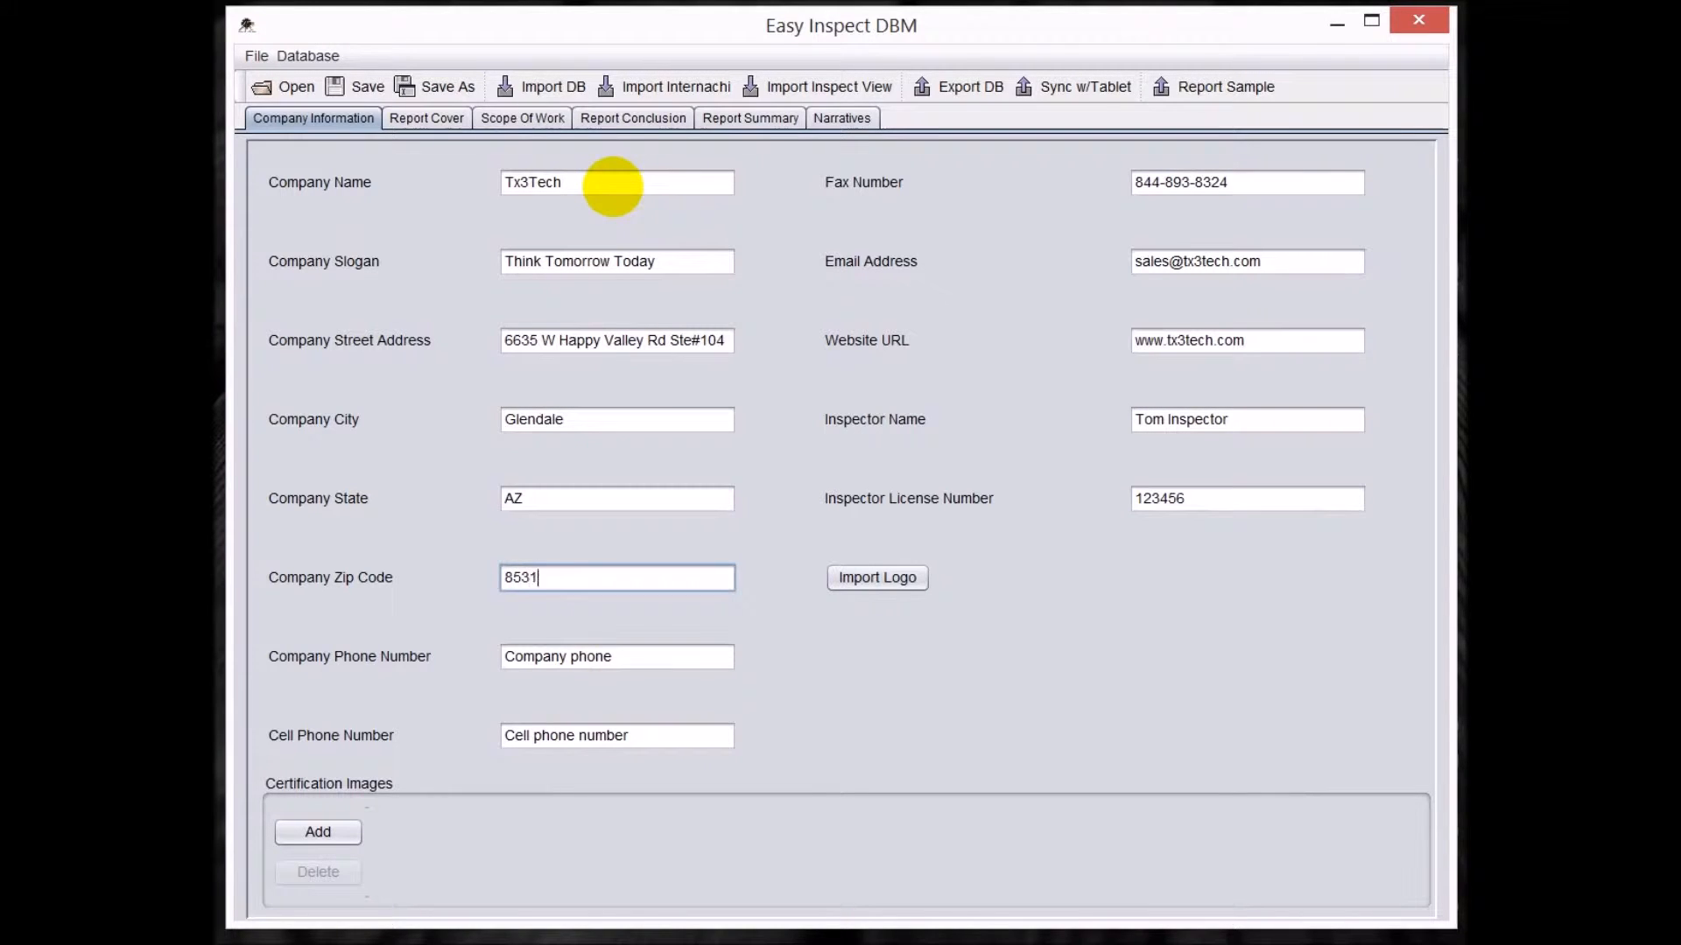
{"action": "type", "text": "0"}
{"action": "key", "text": "Tab"}
{"action": "key", "text": "Tab"}
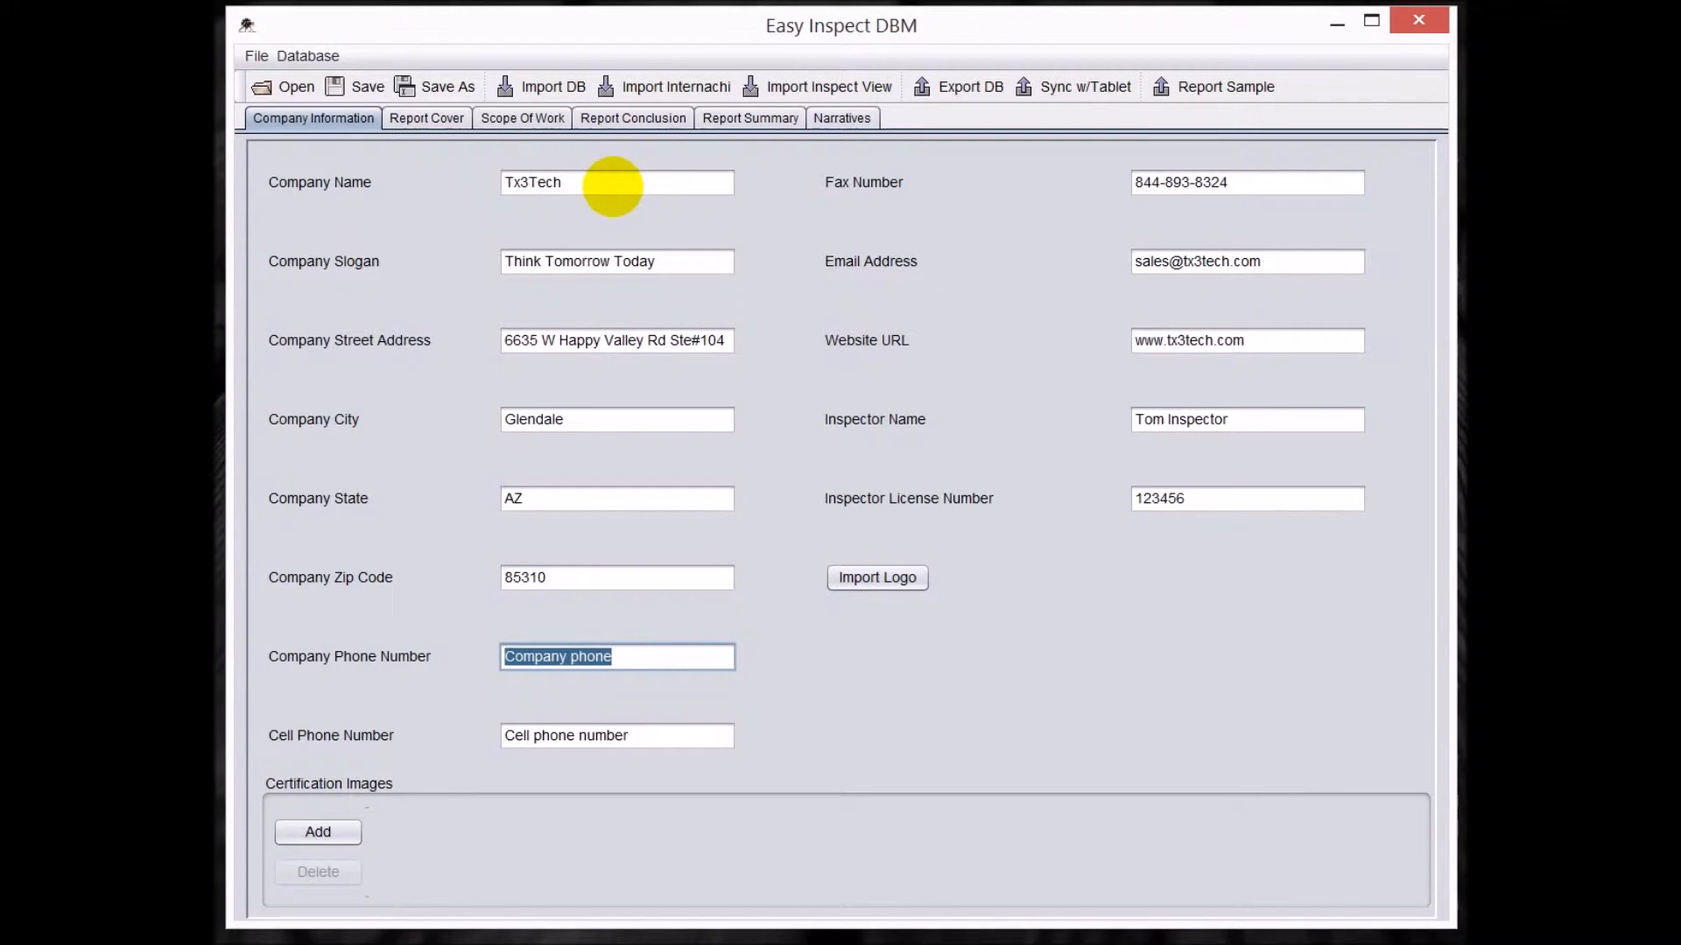
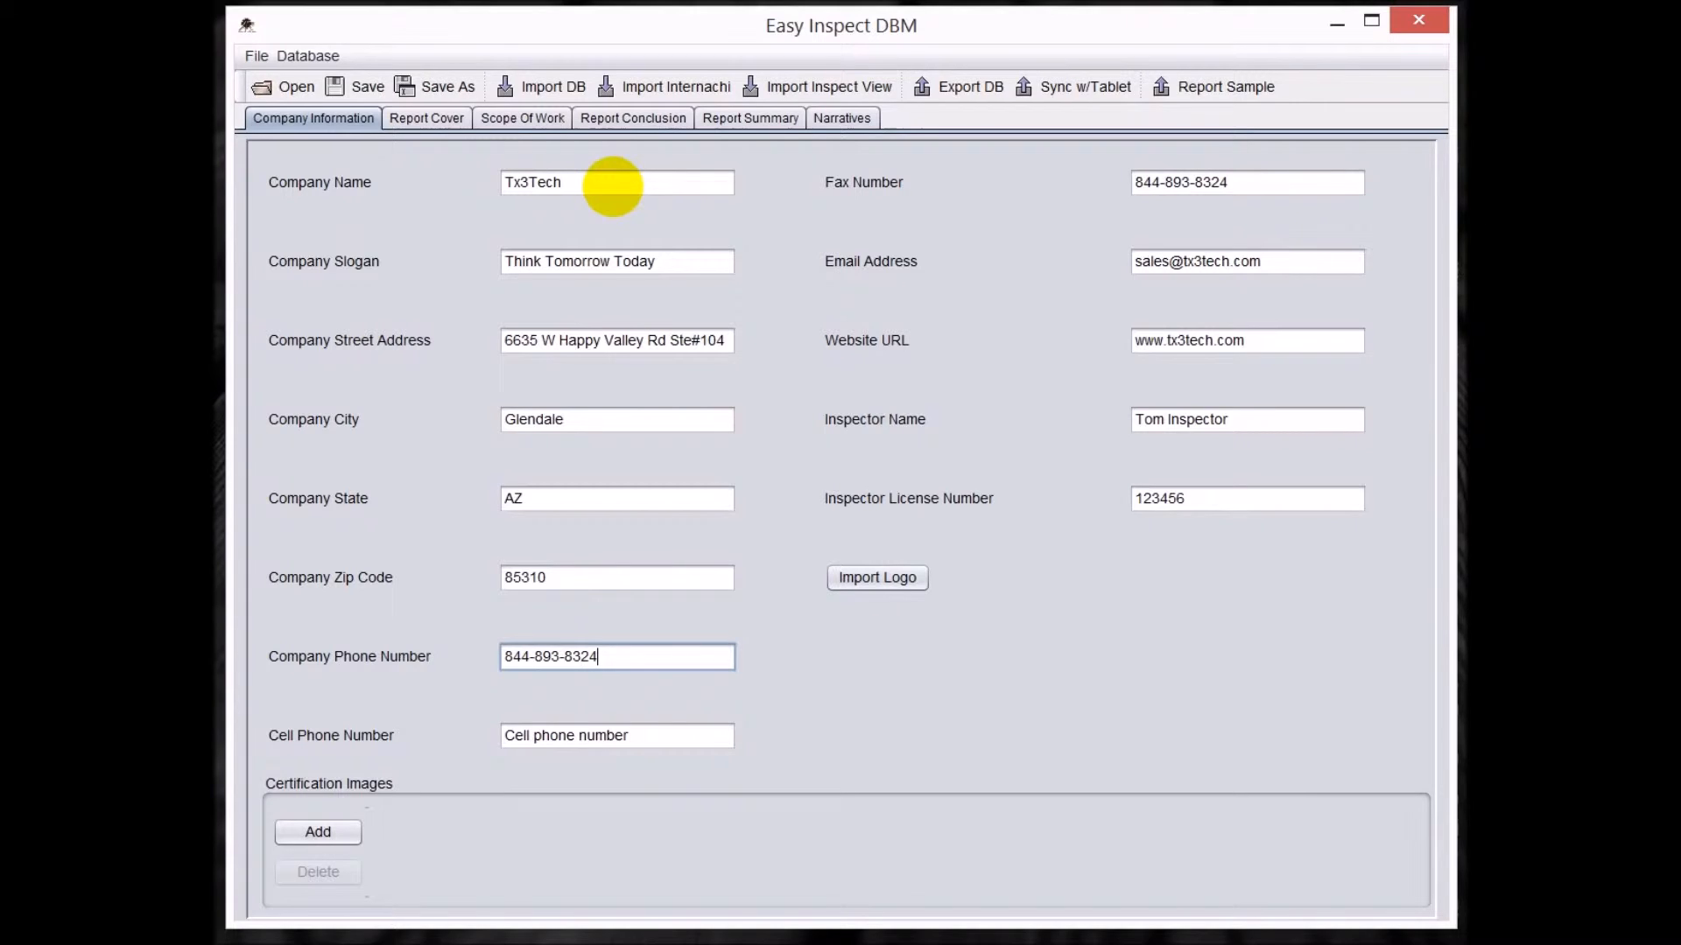
Fill in the company phone number and the cell phone number.
{"action": "key", "text": "Tab"}
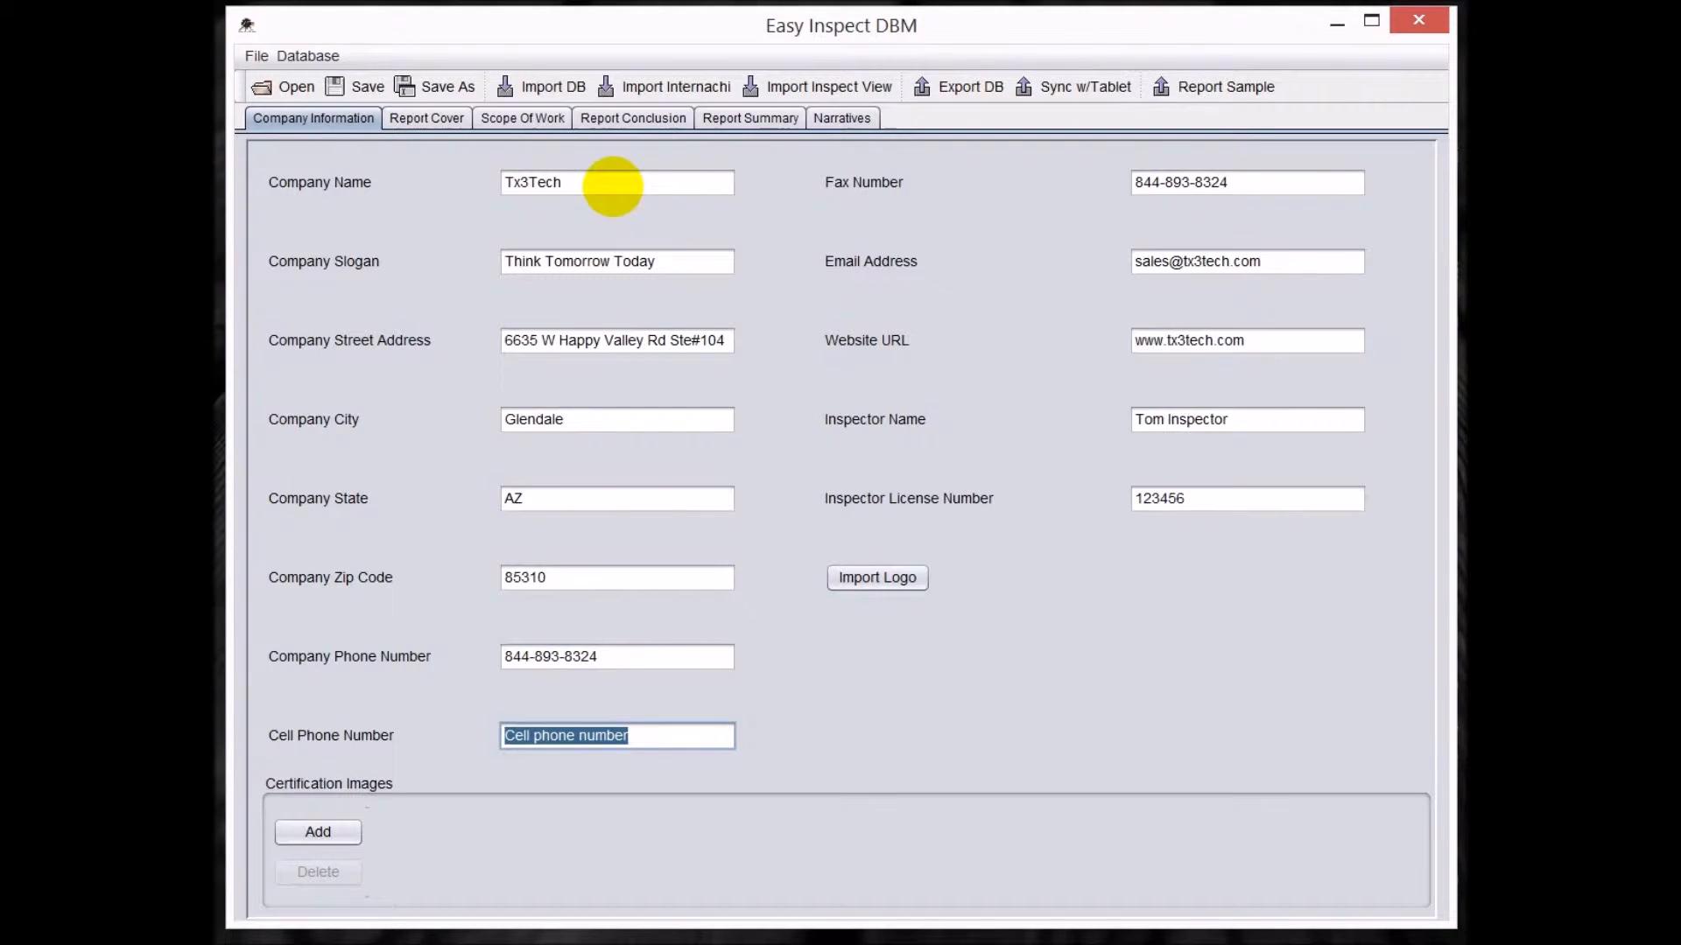
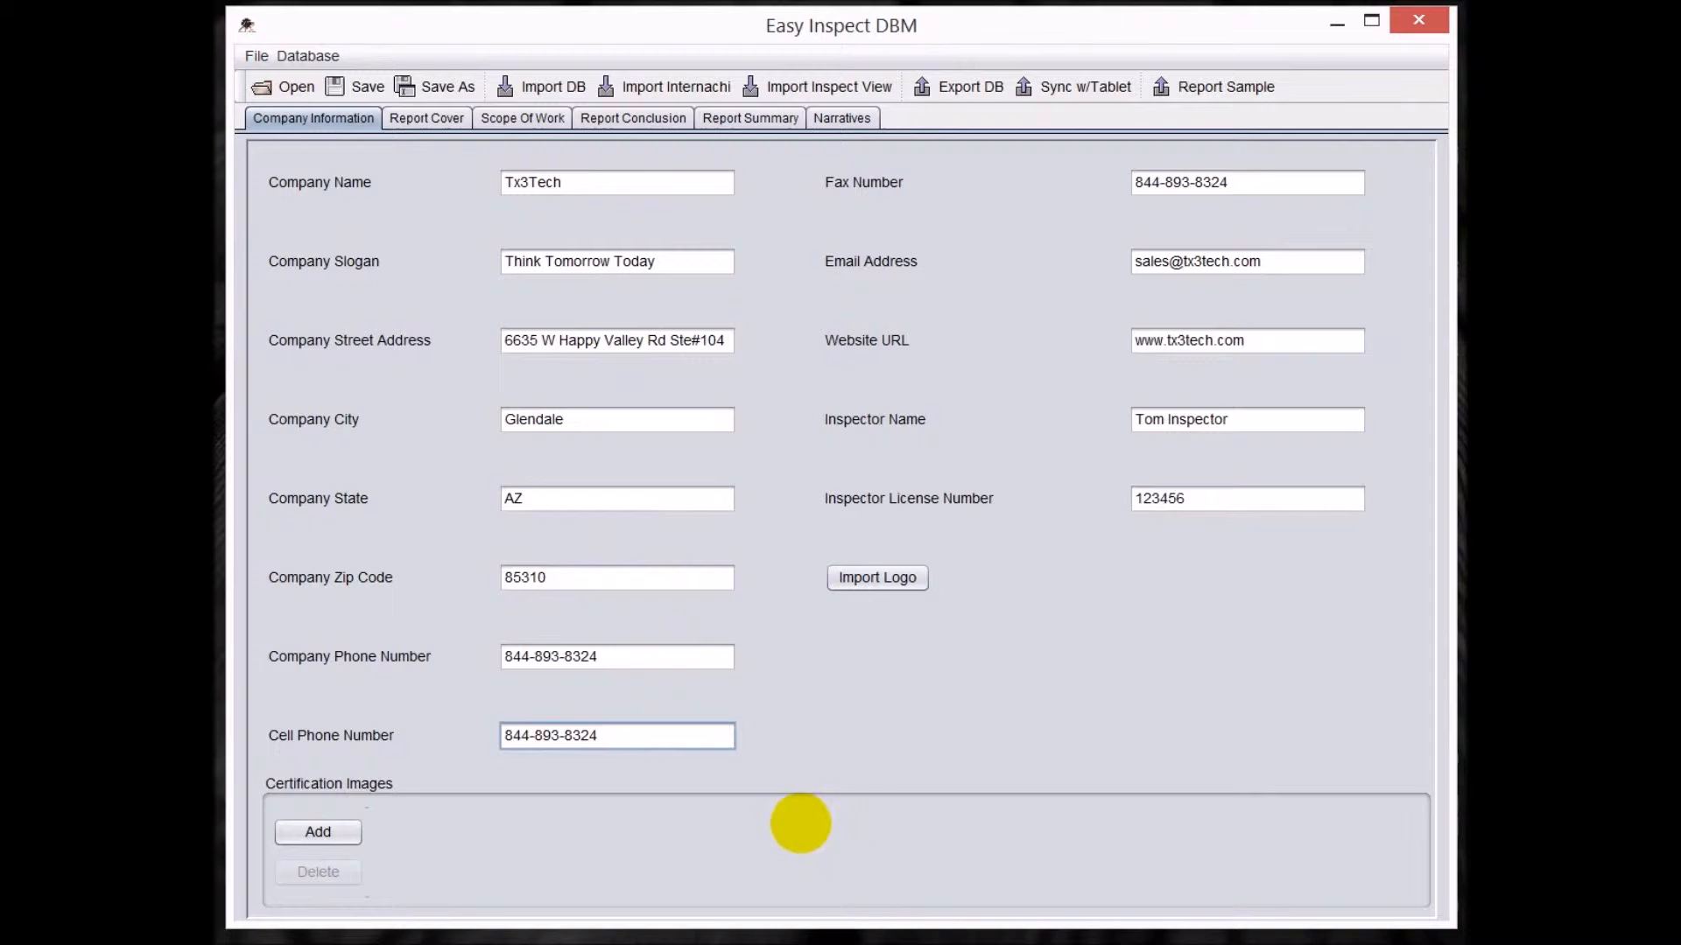
Import "logo for youtube 3.png" from the Easy Inspect Videos folder on the Desktop as the company logo.
{"action": "left_click", "coordinate": [877, 578]}
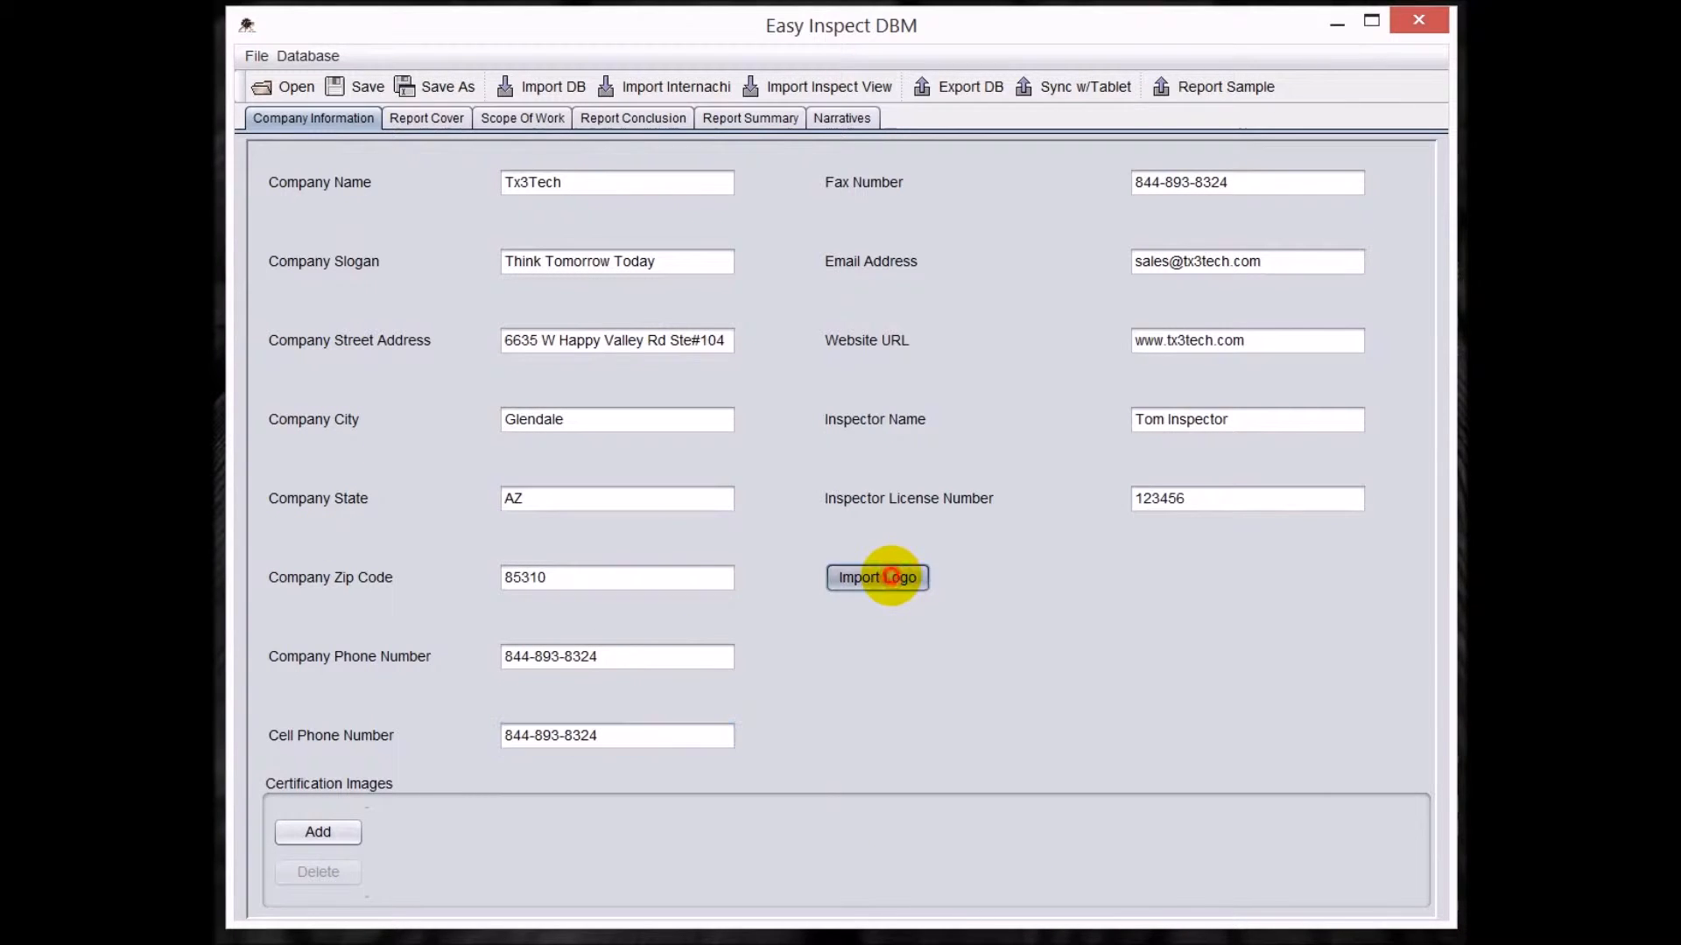
{"action": "left_click", "coordinate": [840, 348]}
{"action": "left_click", "coordinate": [840, 347]}
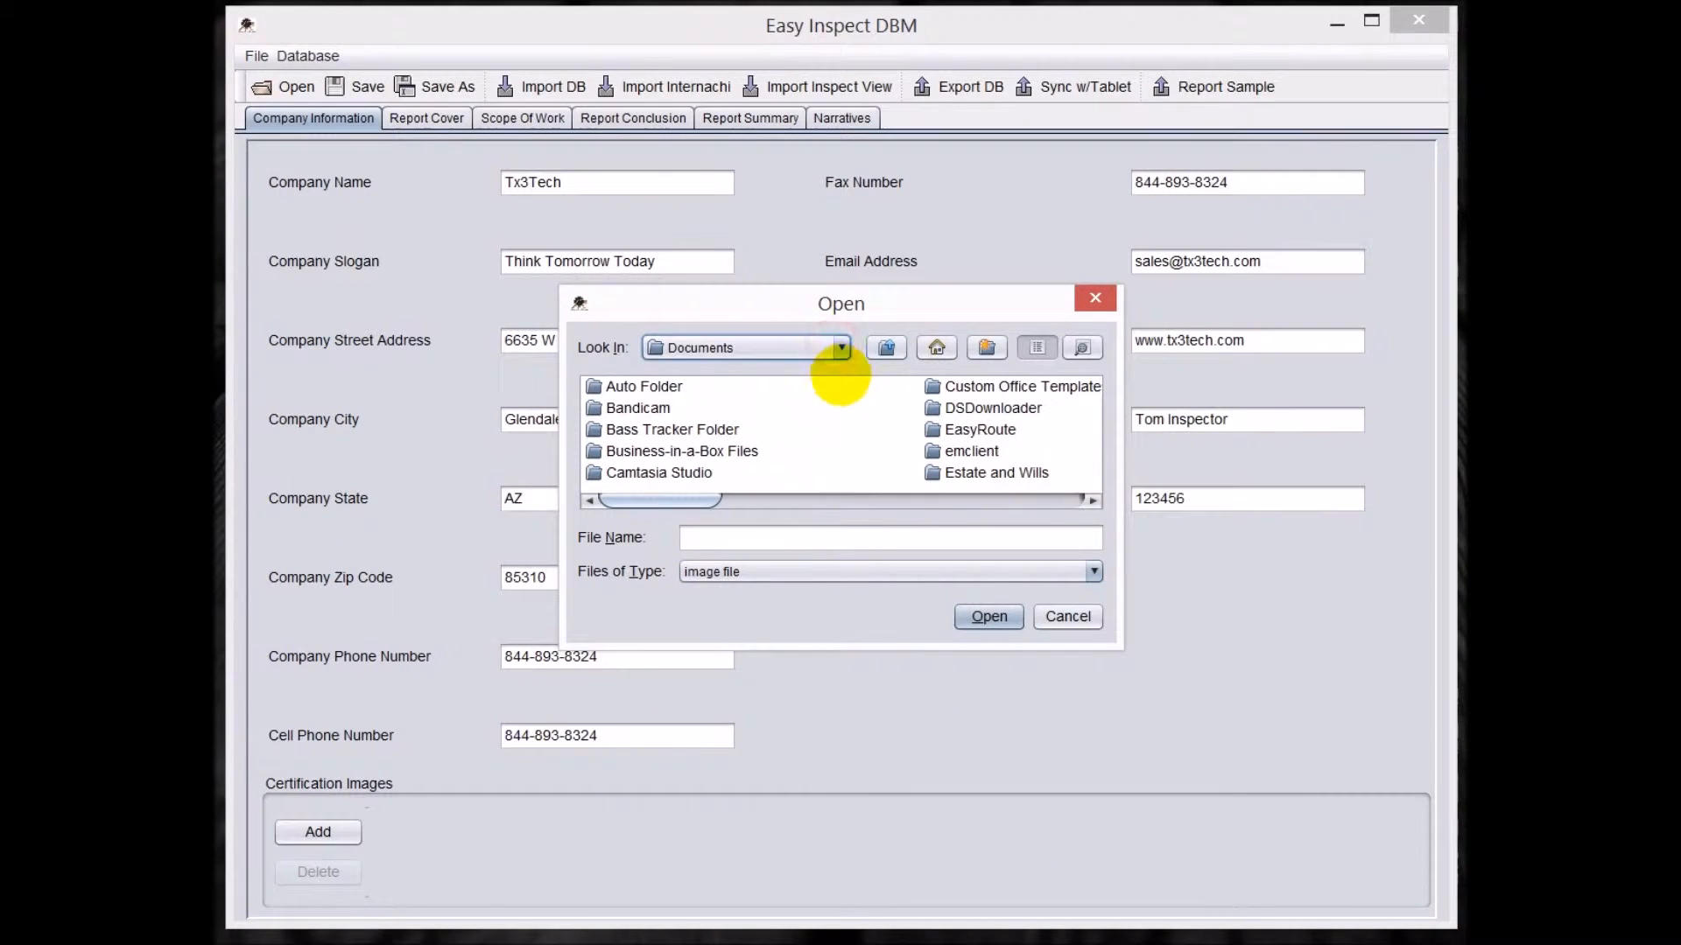
{"action": "left_click", "coordinate": [840, 348]}
{"action": "left_click_drag", "start_coordinate": [843, 423], "coordinate": [848, 375]}
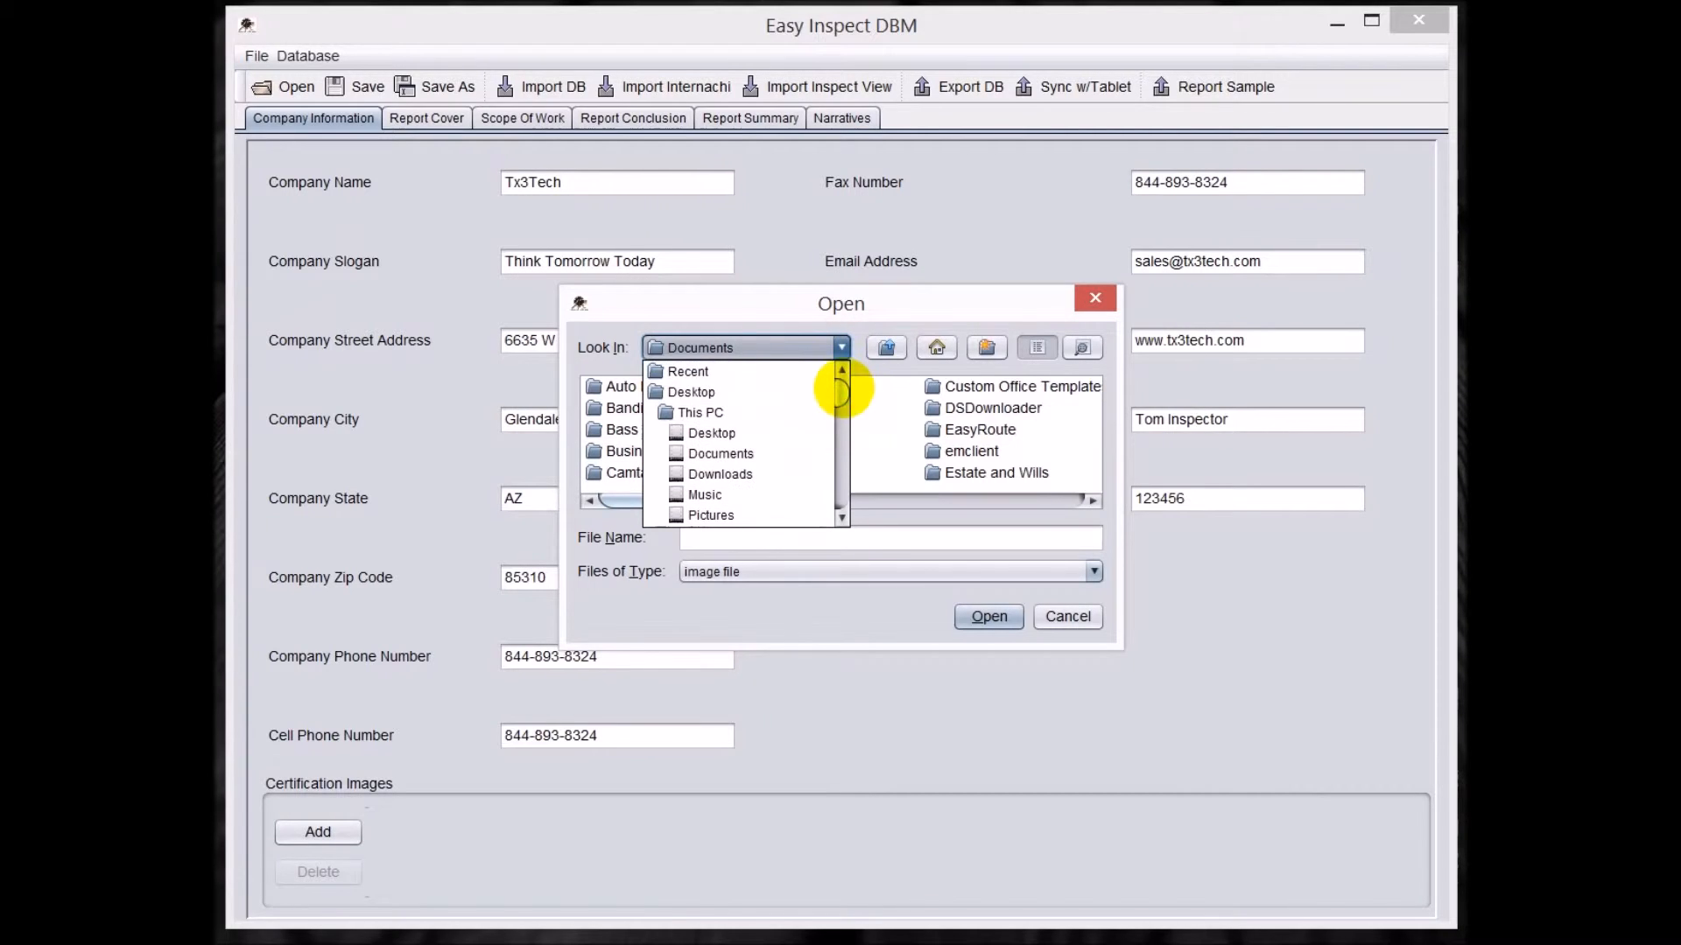
{"action": "left_click", "coordinate": [712, 386]}
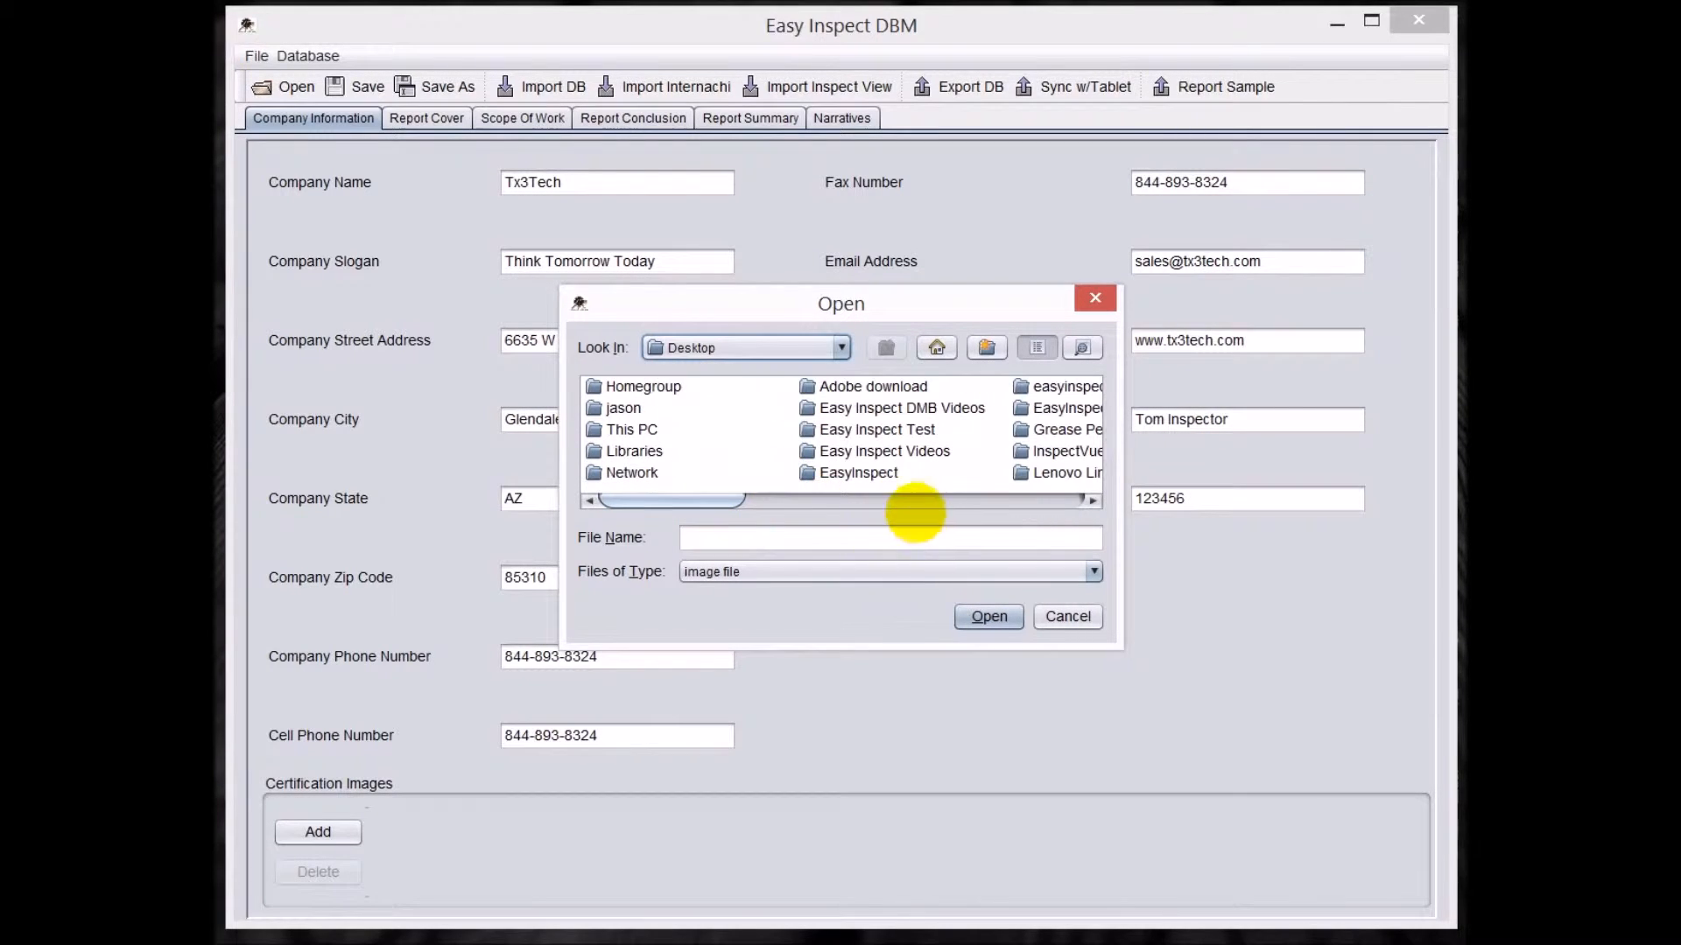
{"action": "double_click", "coordinate": [884, 451]}
{"action": "double_click", "coordinate": [884, 386]}
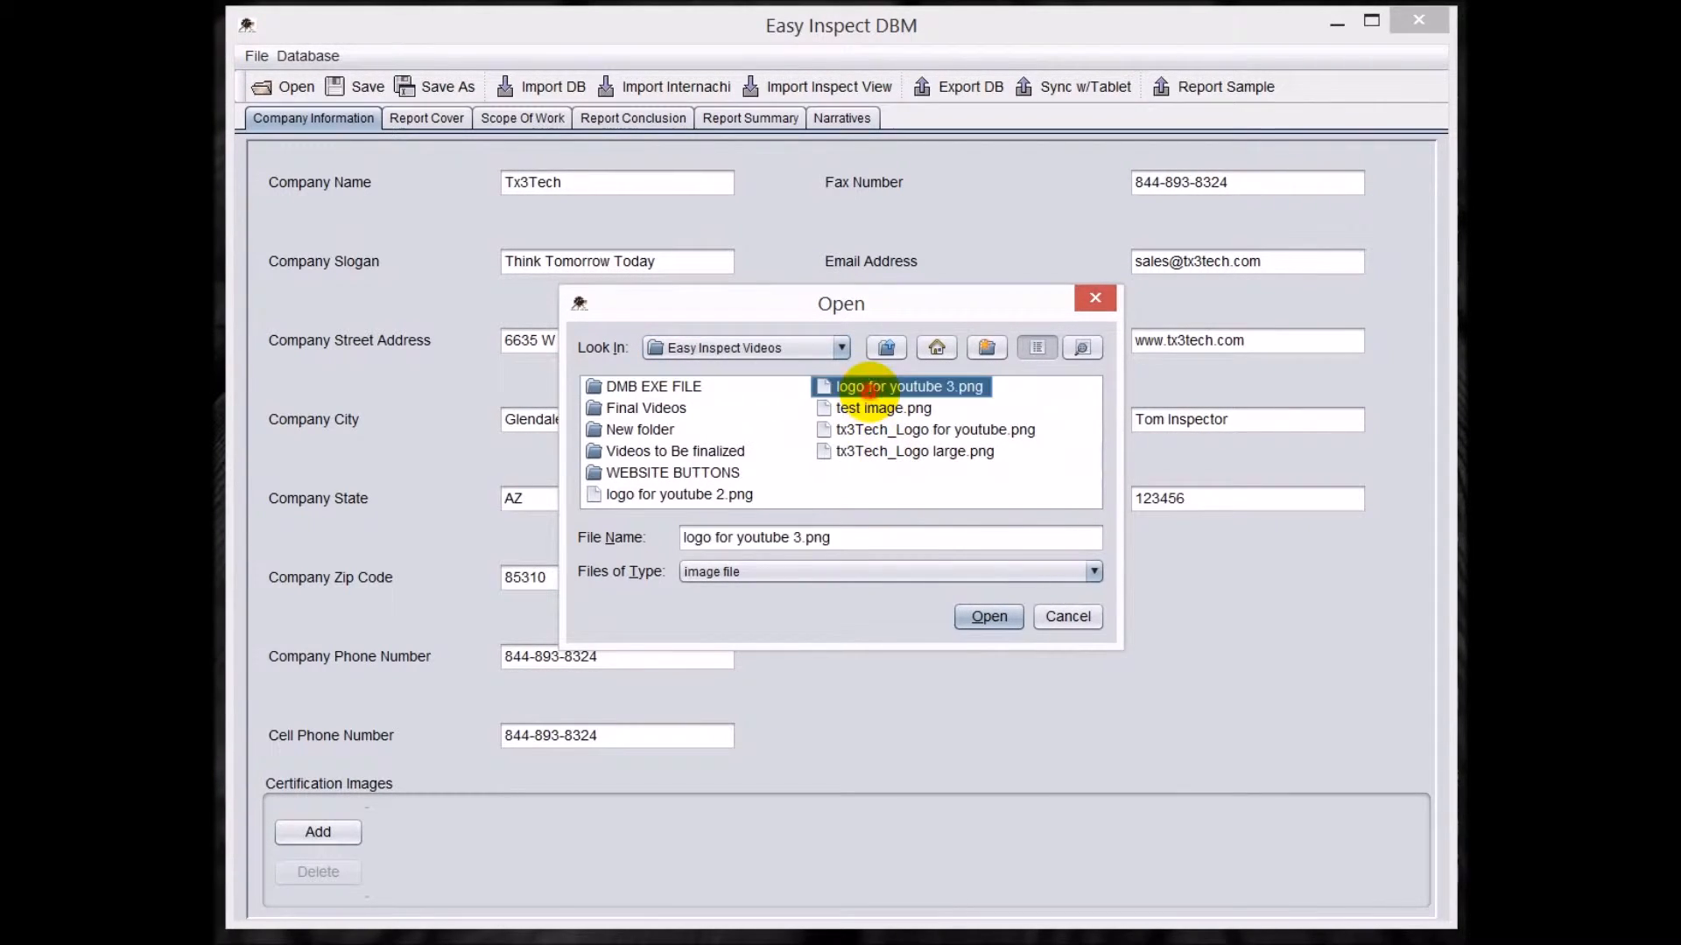
Add the InterNACHI badge from the Desktop as a certification image.
{"action": "left_click", "coordinate": [328, 833]}
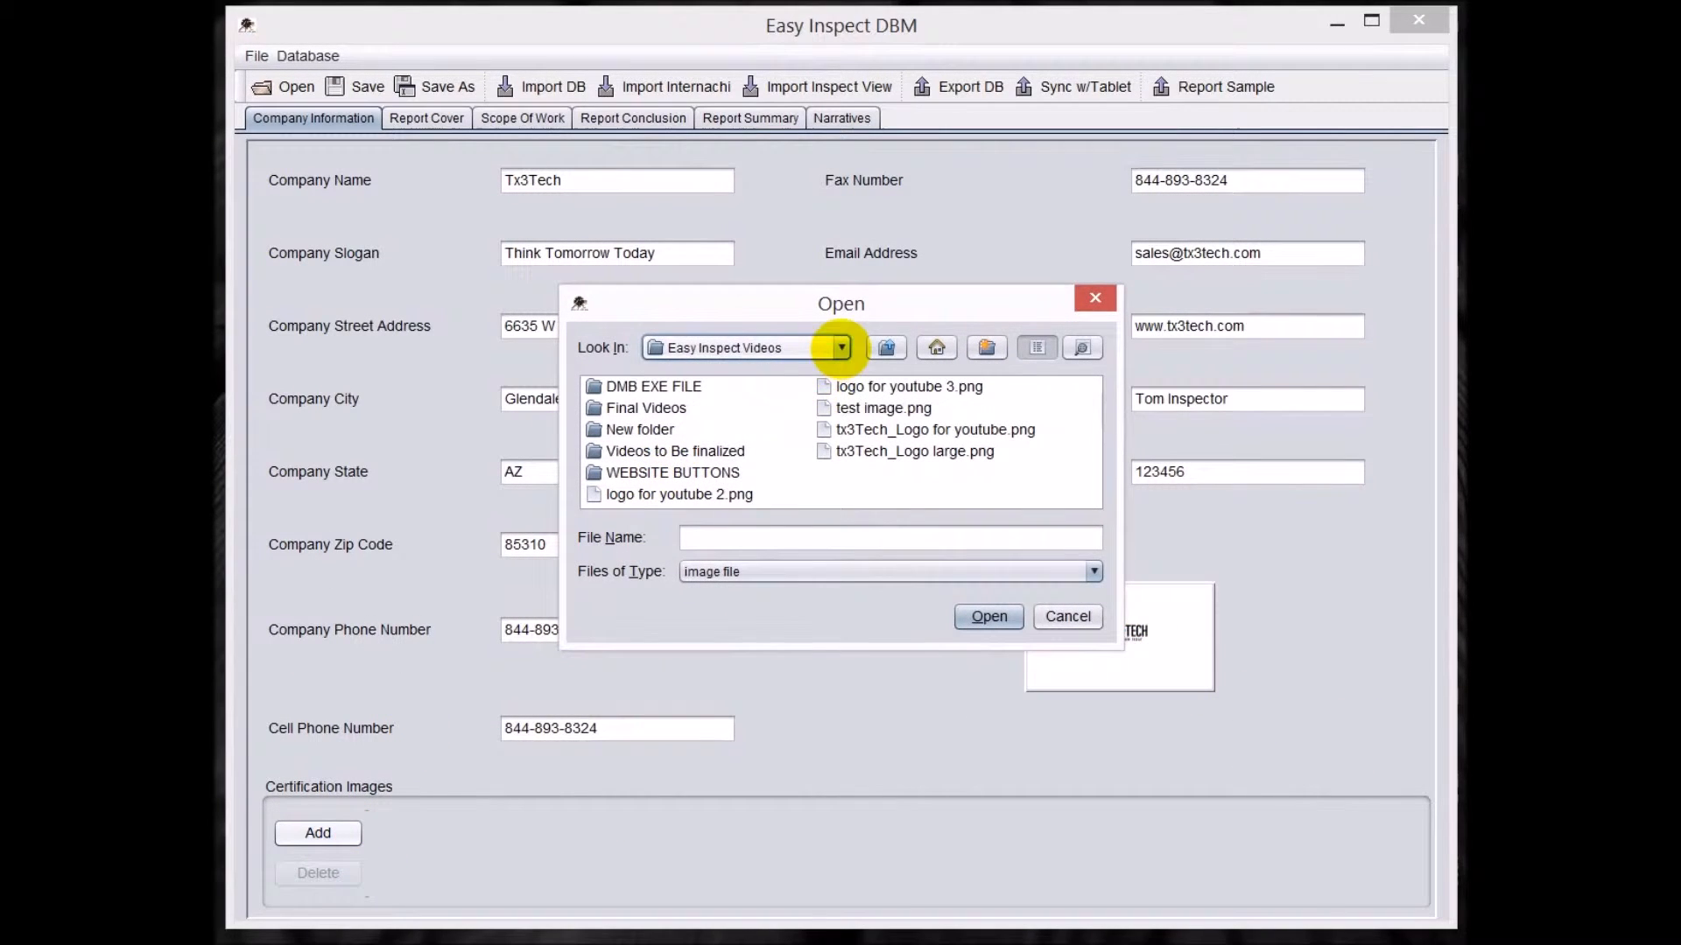
{"action": "left_click", "coordinate": [841, 347]}
{"action": "scroll", "coordinate": [788, 385], "scroll_direction": "up", "scroll_amount": 3}
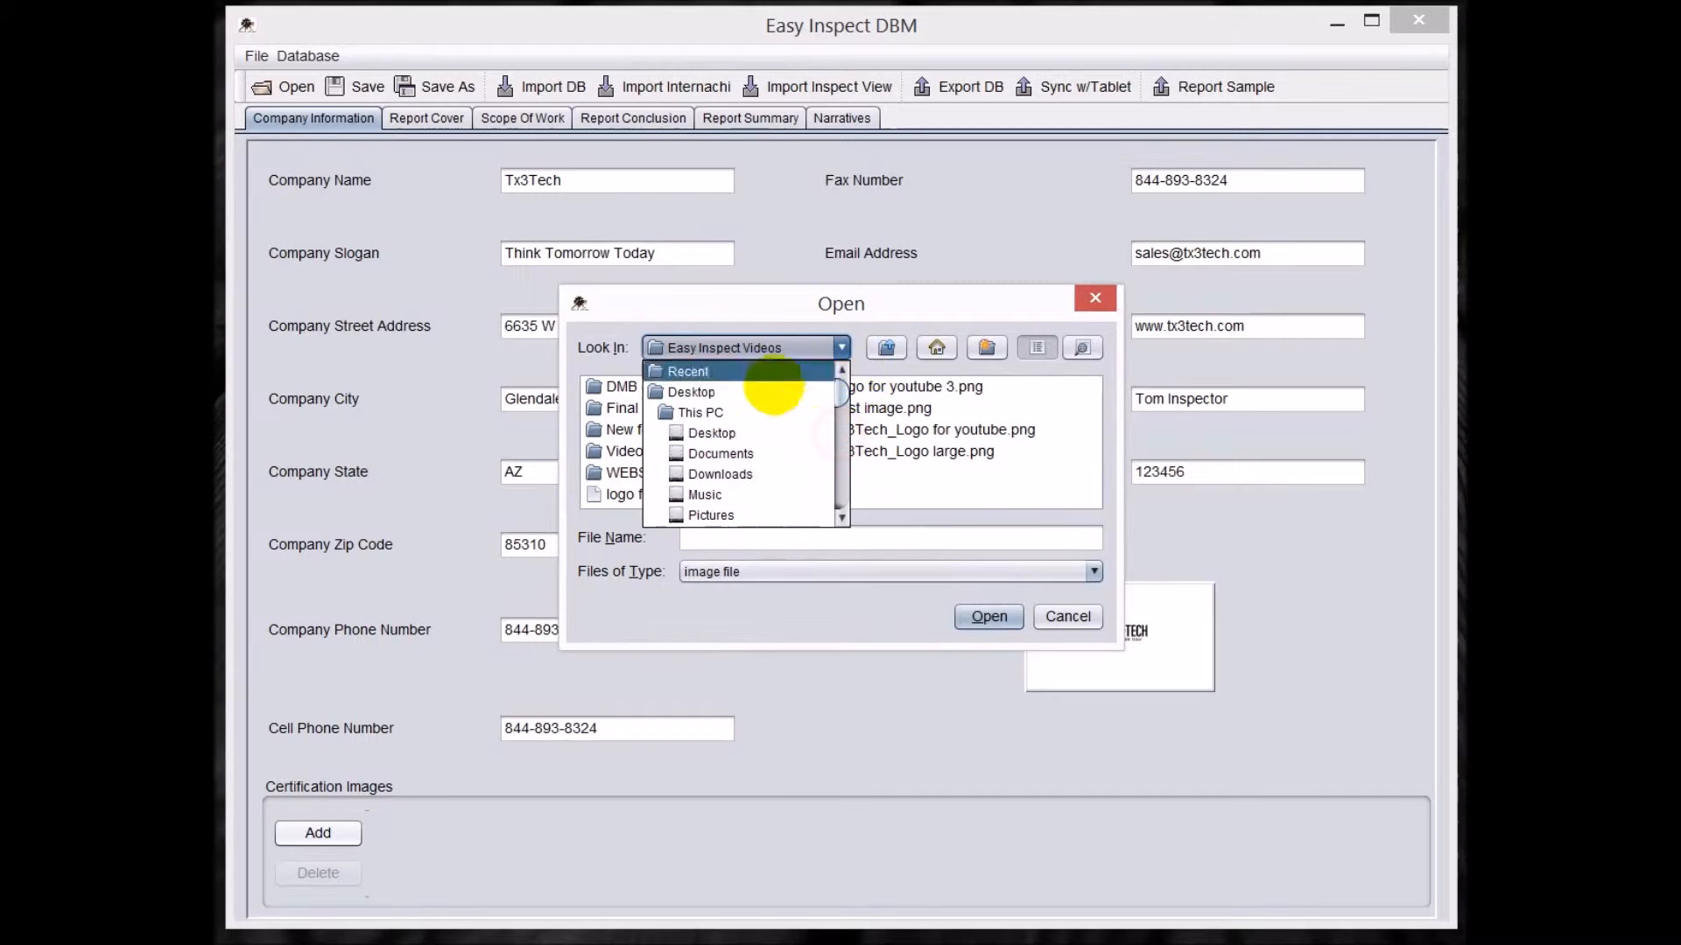
{"action": "left_click", "coordinate": [758, 392]}
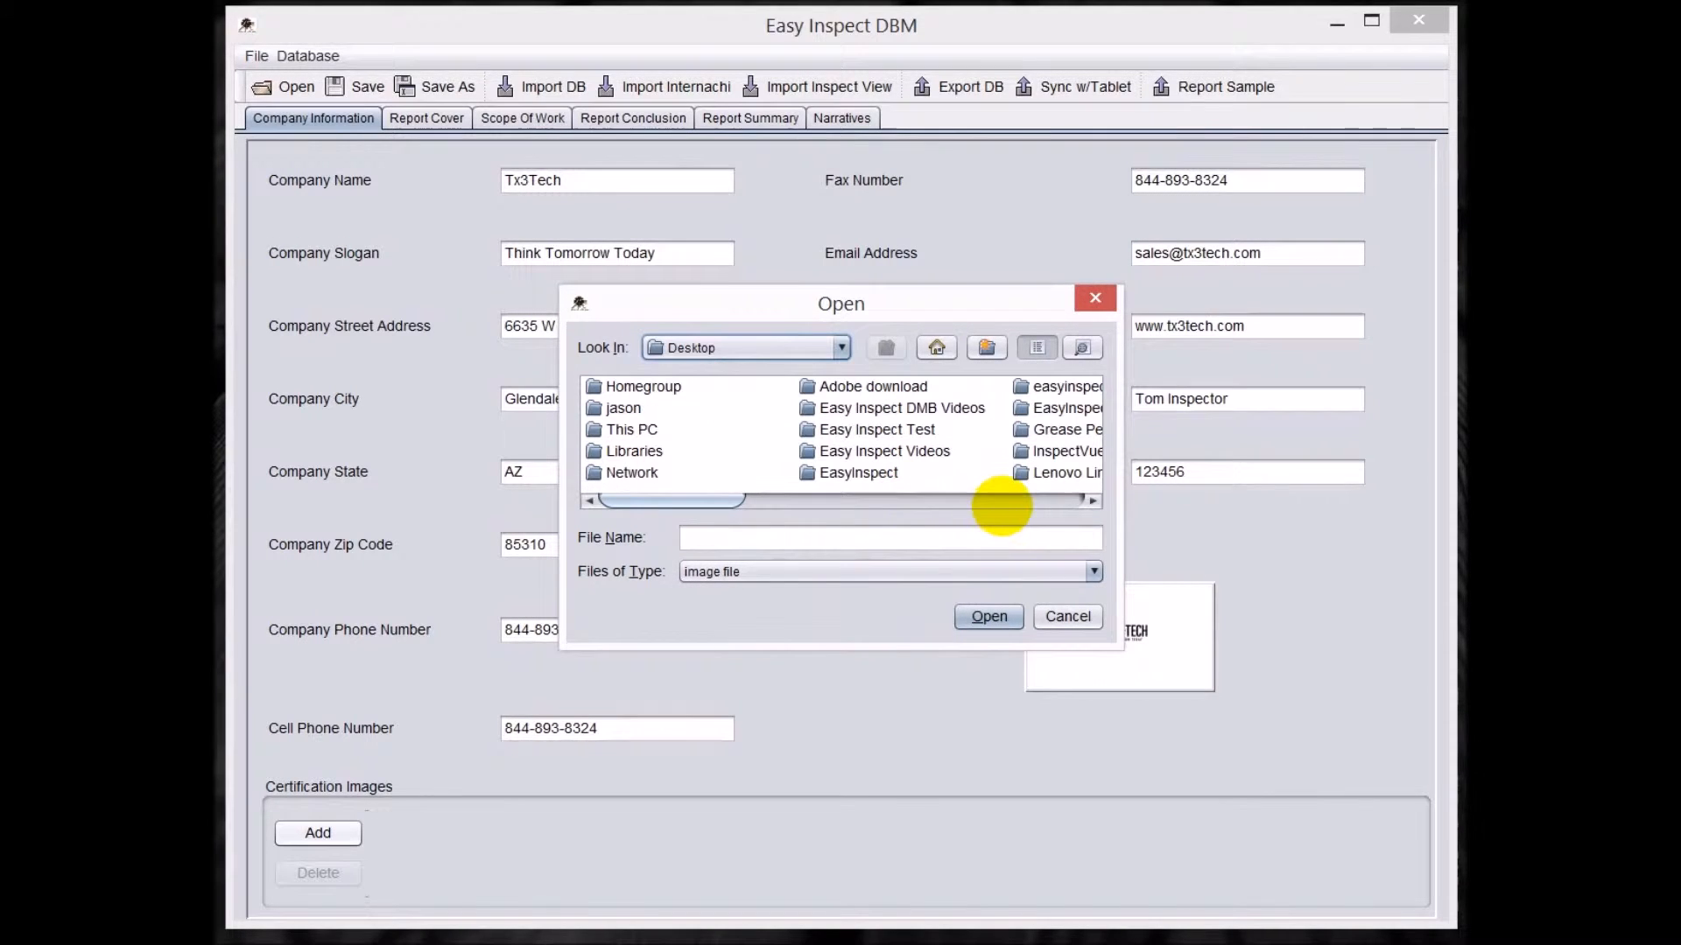
{"action": "left_click", "coordinate": [1002, 500]}
{"action": "double_click", "coordinate": [955, 430]}
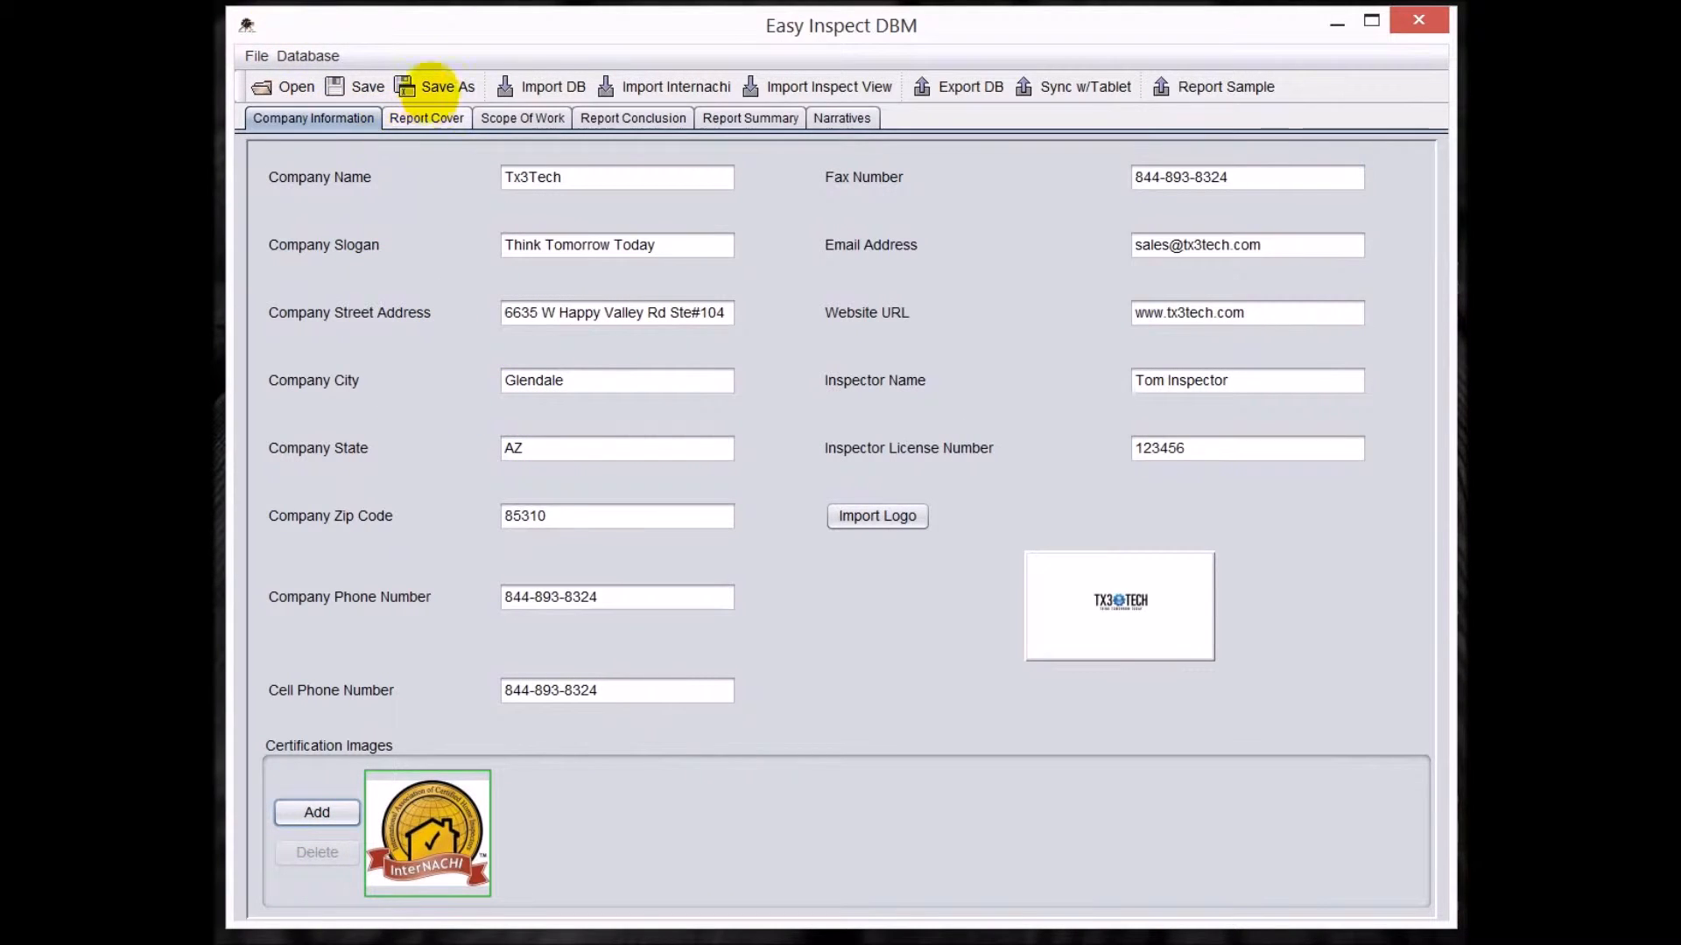
Save the database under the new file name "My Narratives" in the DBM folder.
{"action": "left_click", "coordinate": [437, 86]}
{"action": "left_click", "coordinate": [705, 537]}
{"action": "type", "text": "My "}
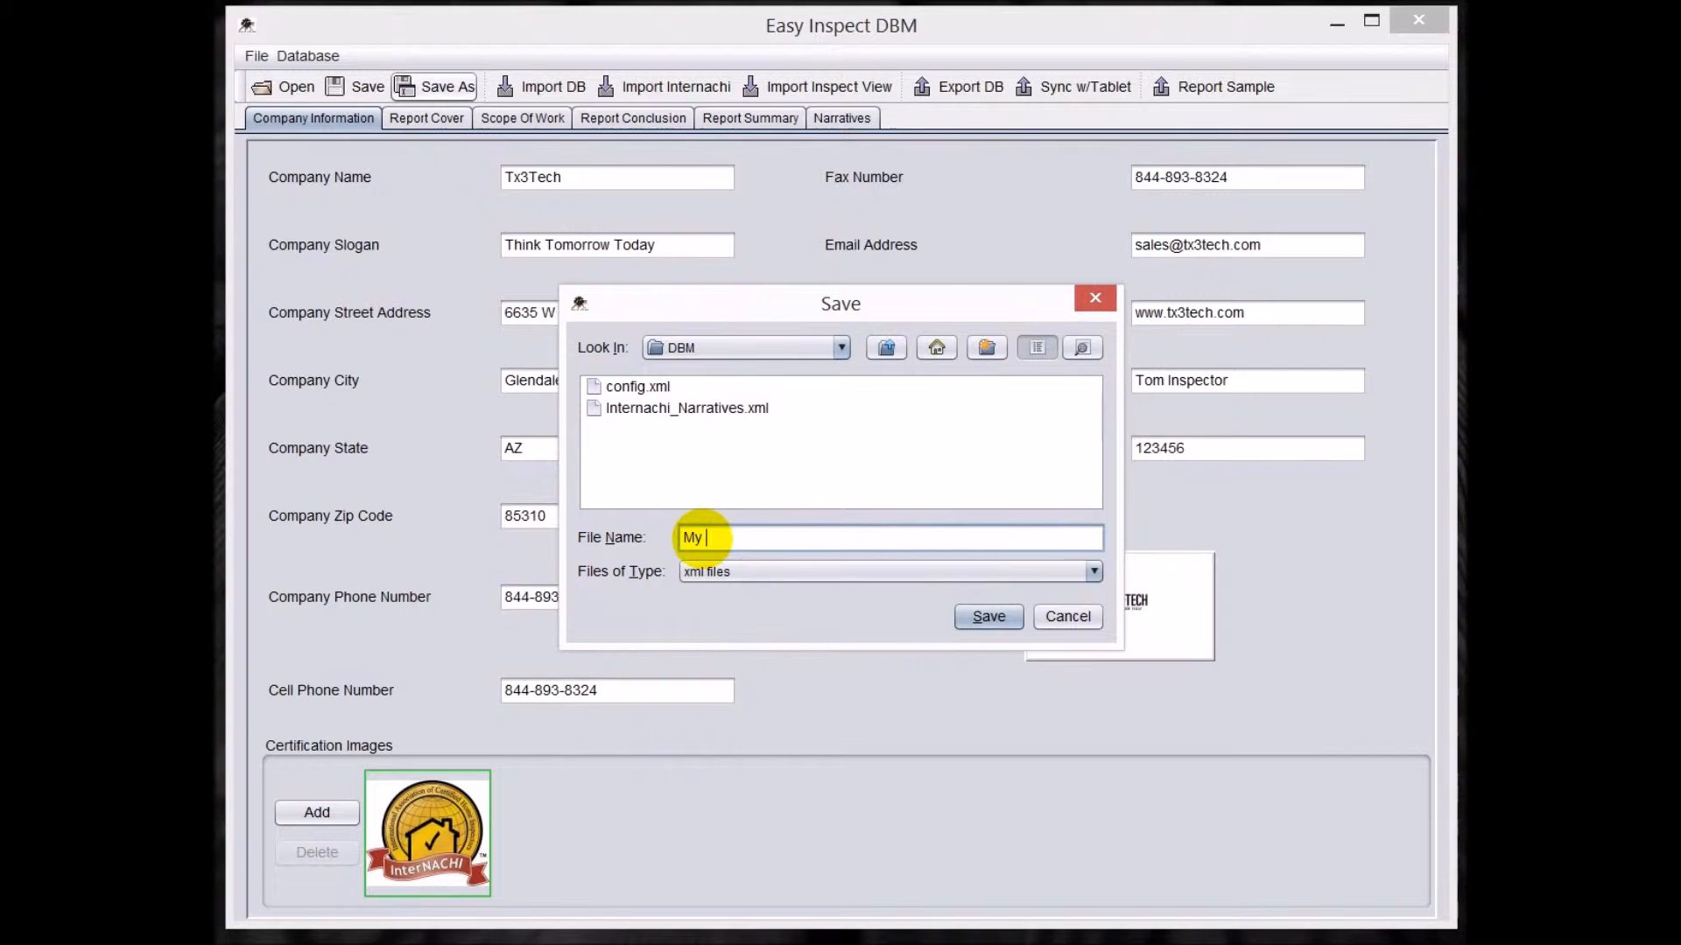
{"action": "type", "text": "Narratives"}
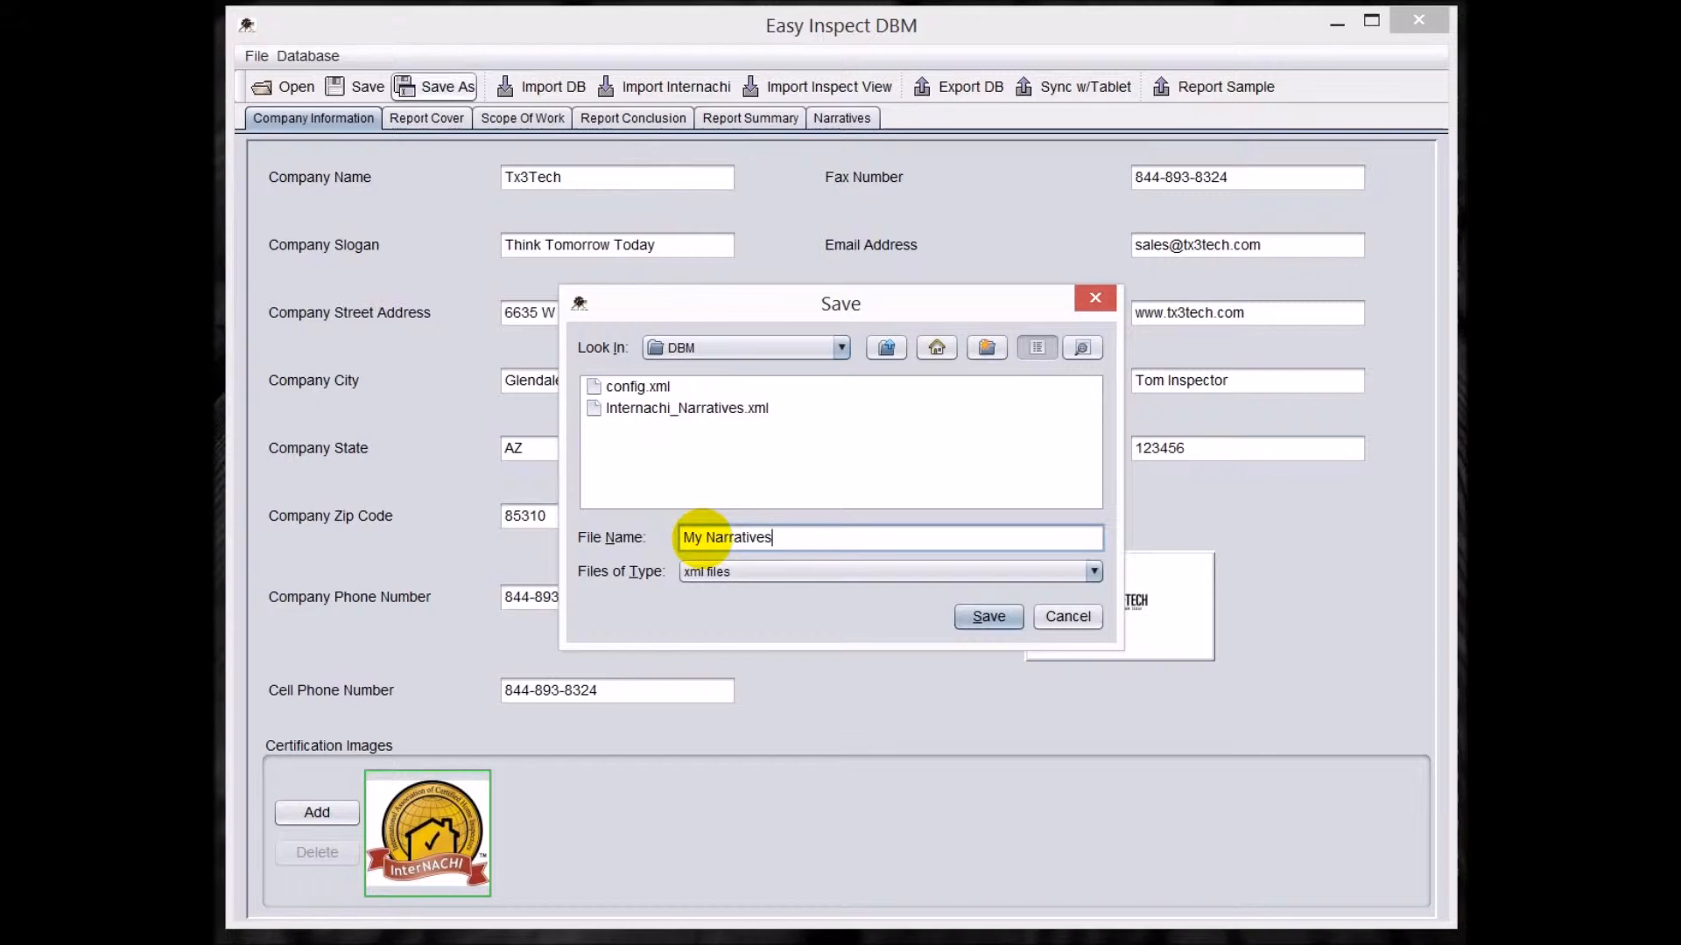
{"action": "left_click", "coordinate": [985, 616]}
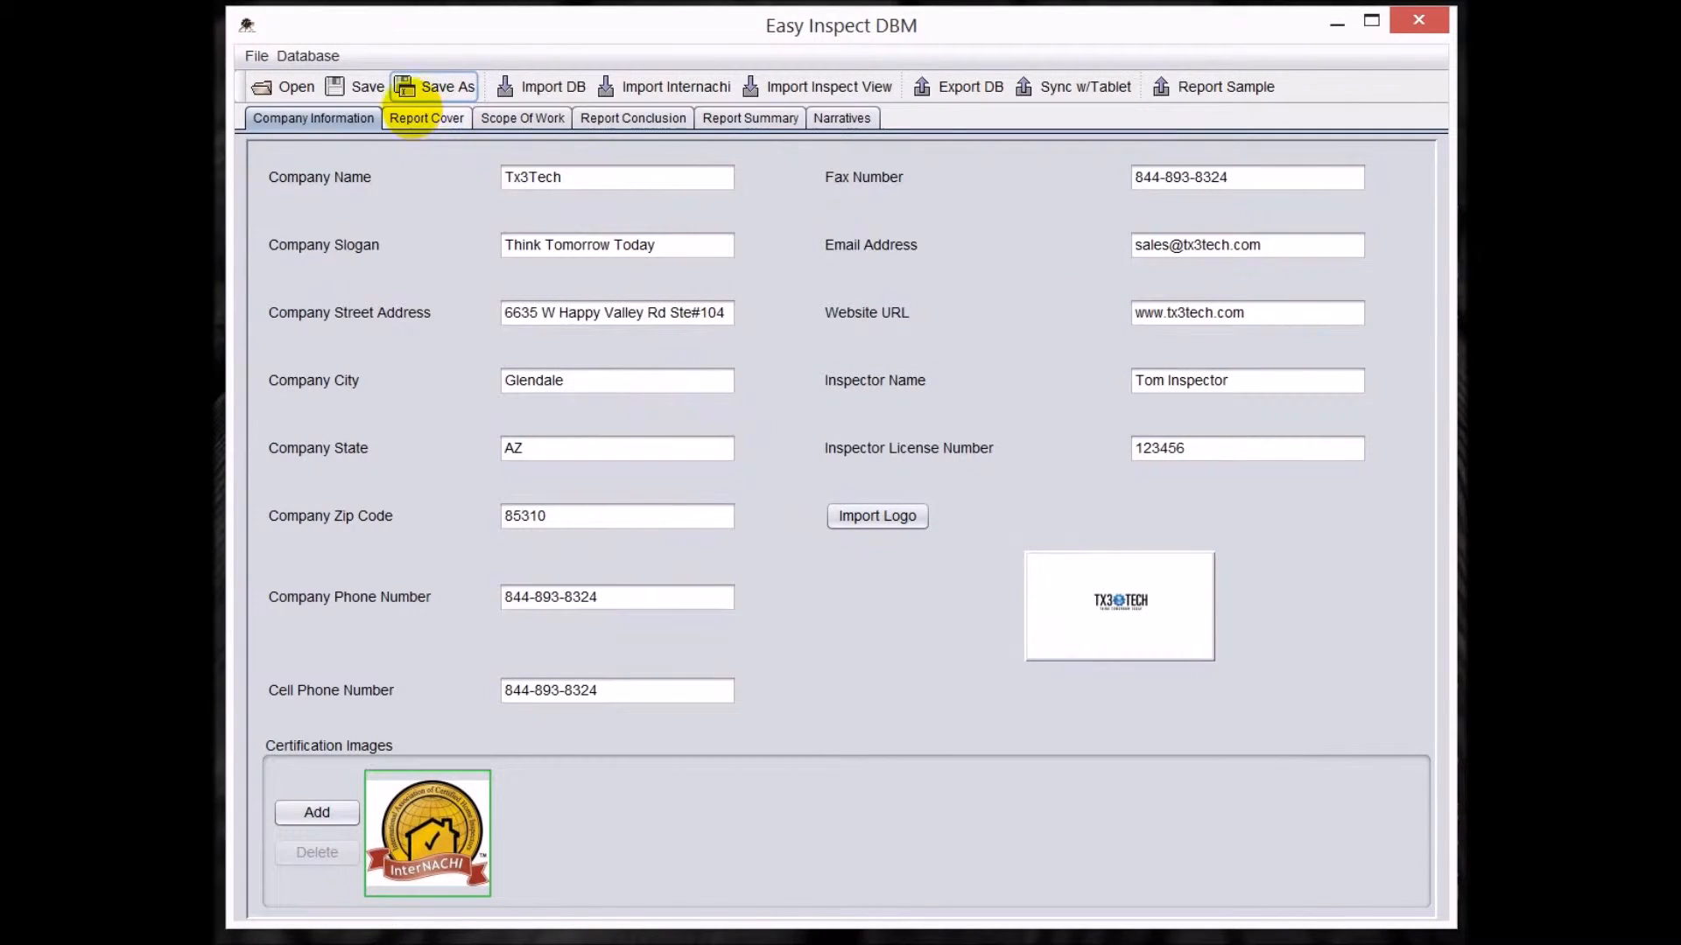
Open the report cover texts and try adding text at the end of the Report Pages Footer.
{"action": "left_click", "coordinate": [422, 120]}
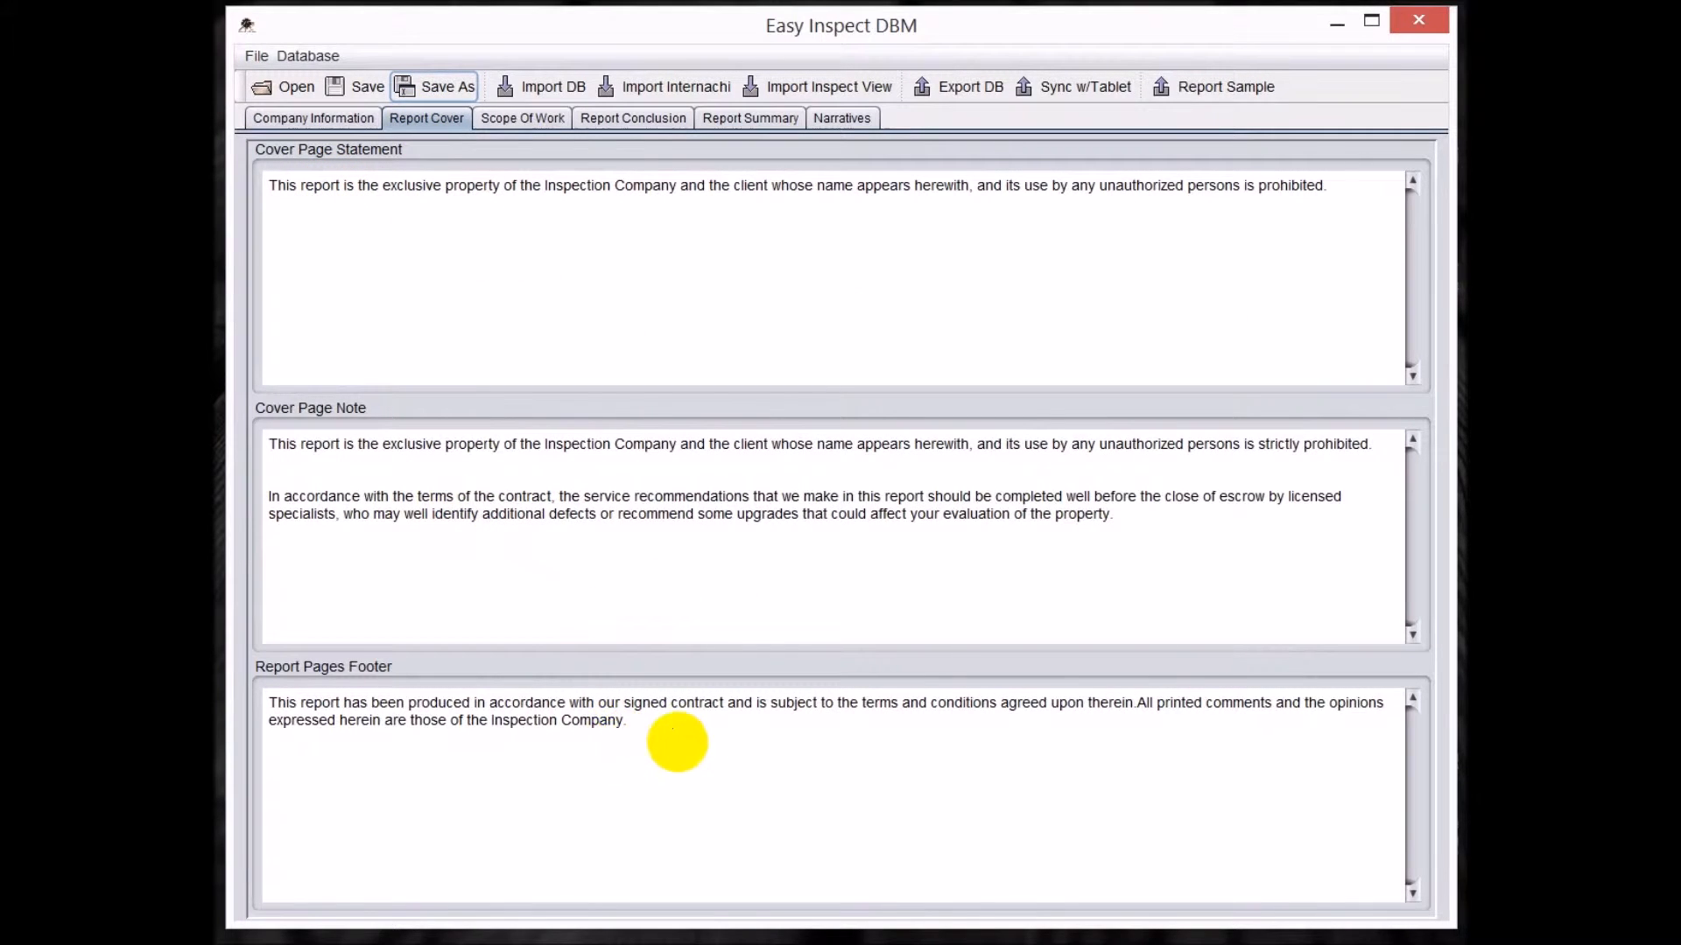
{"action": "left_click", "coordinate": [670, 718]}
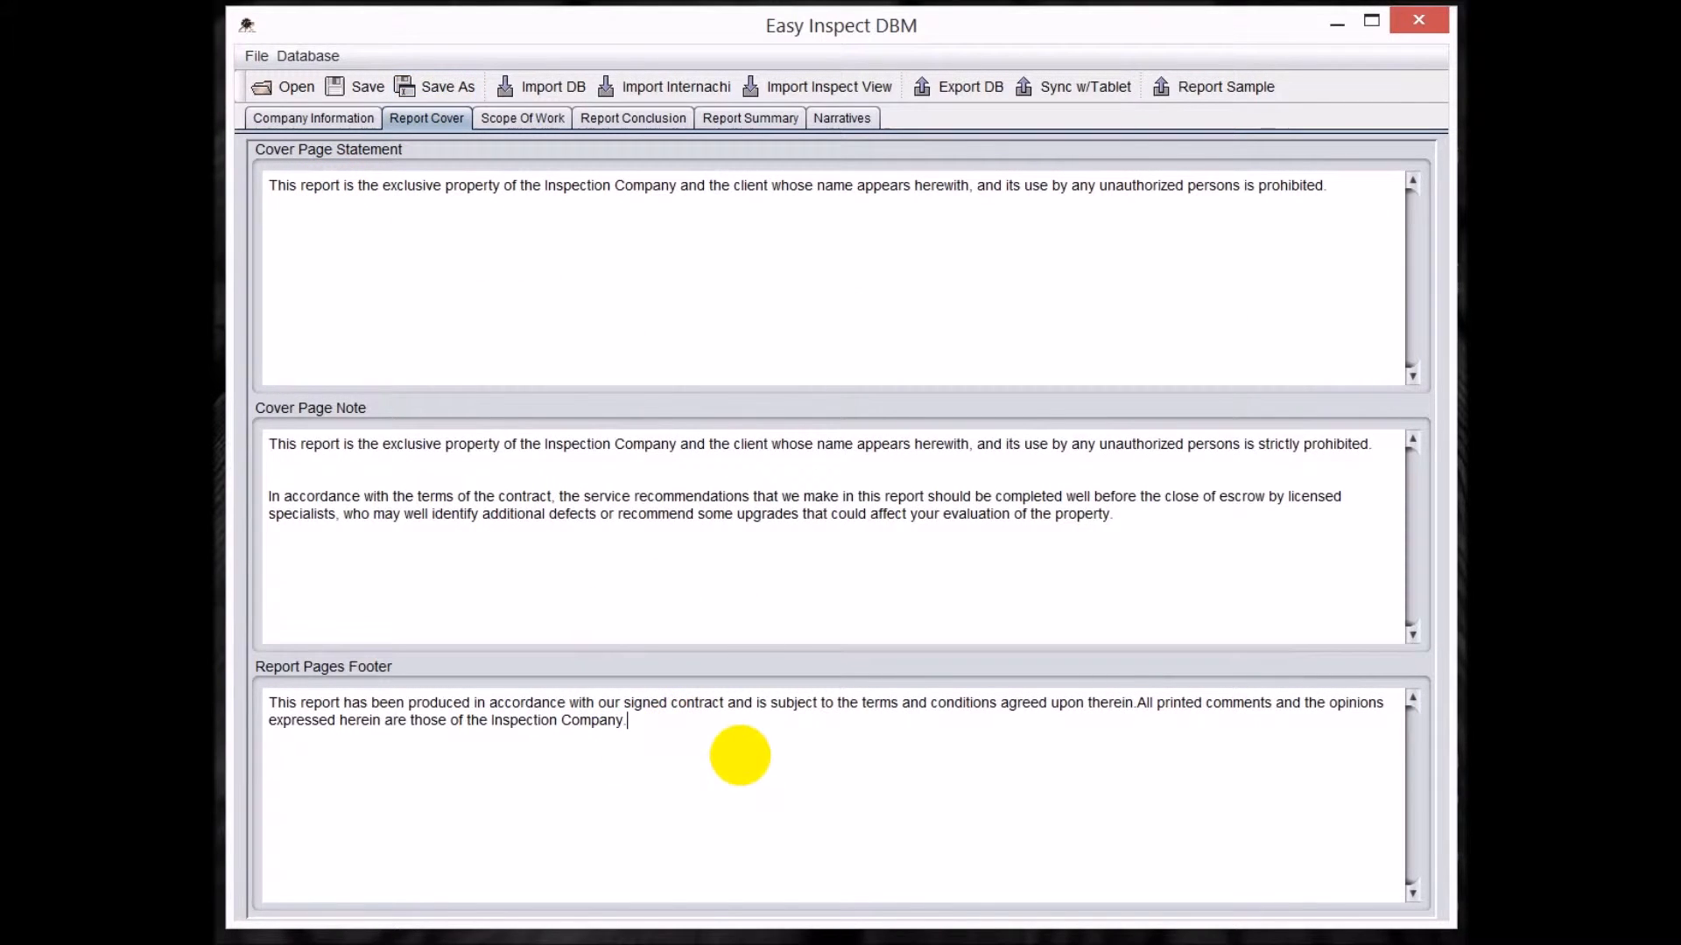
{"action": "type", "text": "TE"}
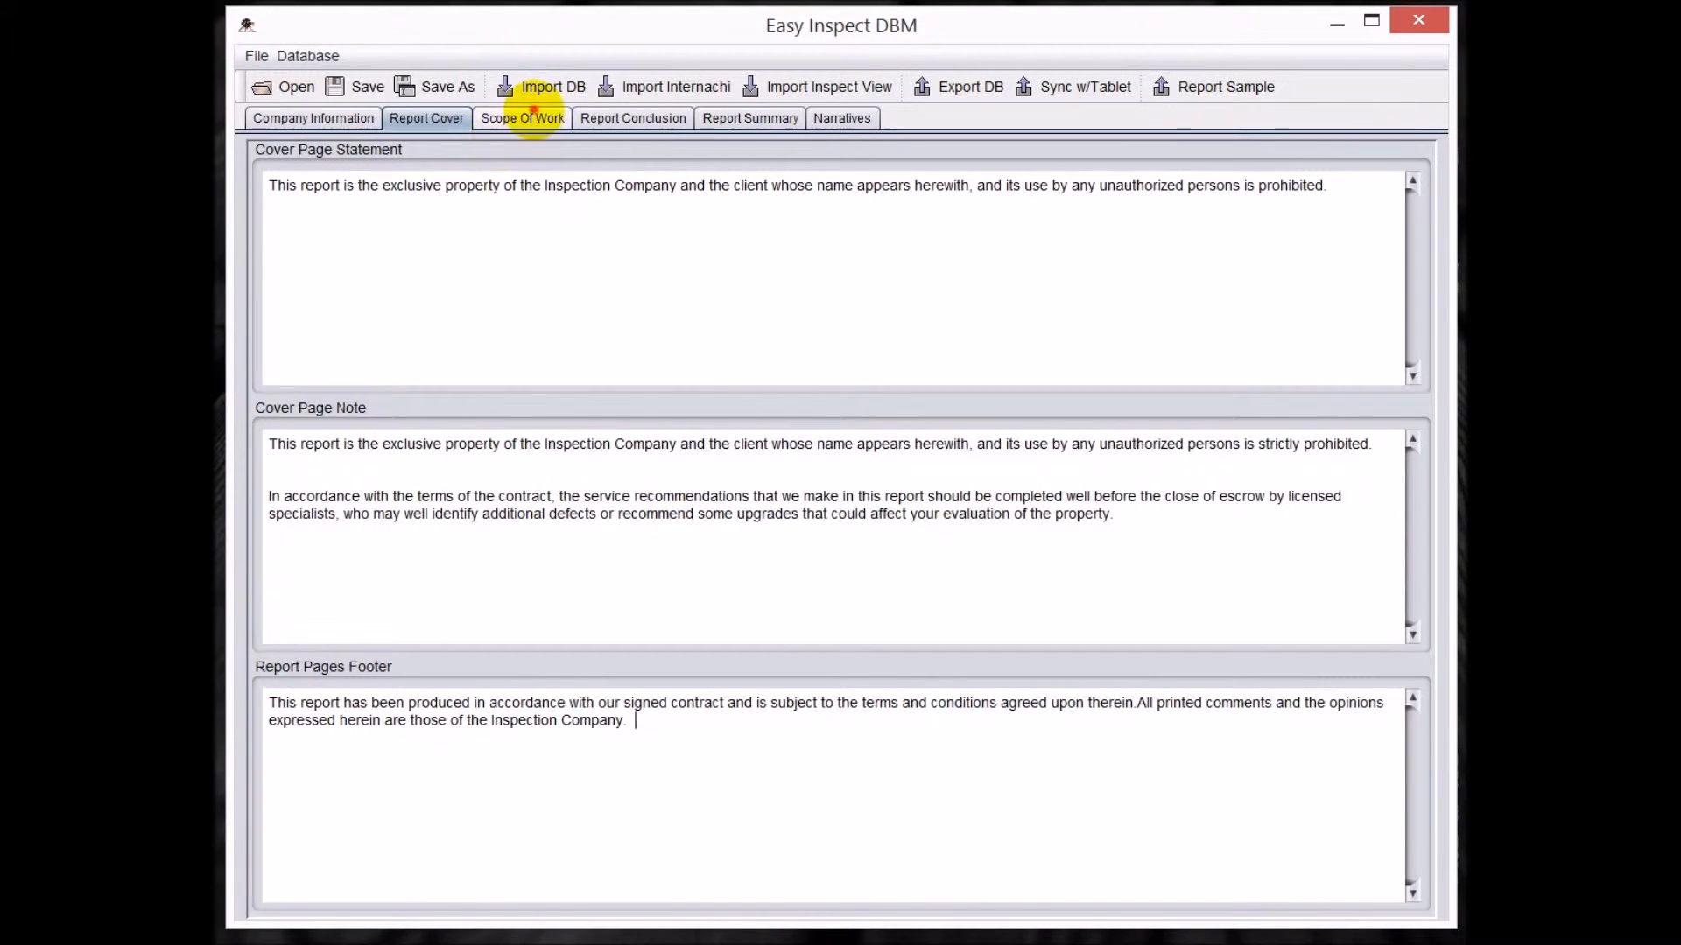
Enter "Test" as the Report Conclusion text.
{"action": "left_click", "coordinate": [523, 118]}
{"action": "left_click", "coordinate": [617, 117]}
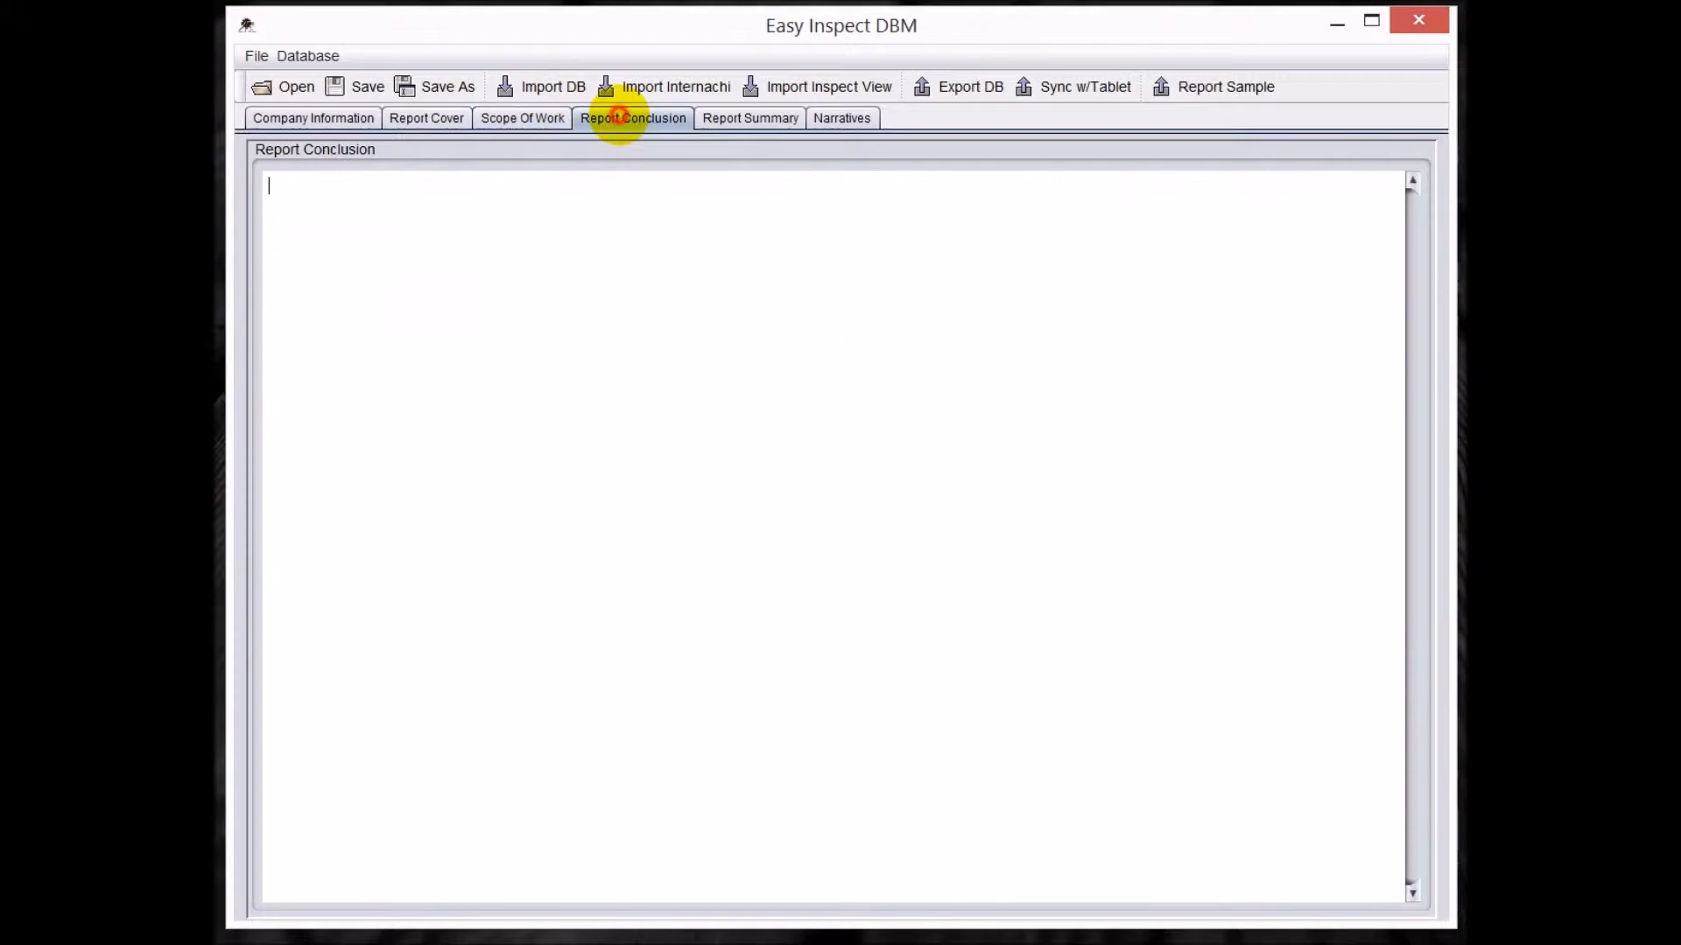
{"action": "left_click", "coordinate": [438, 248]}
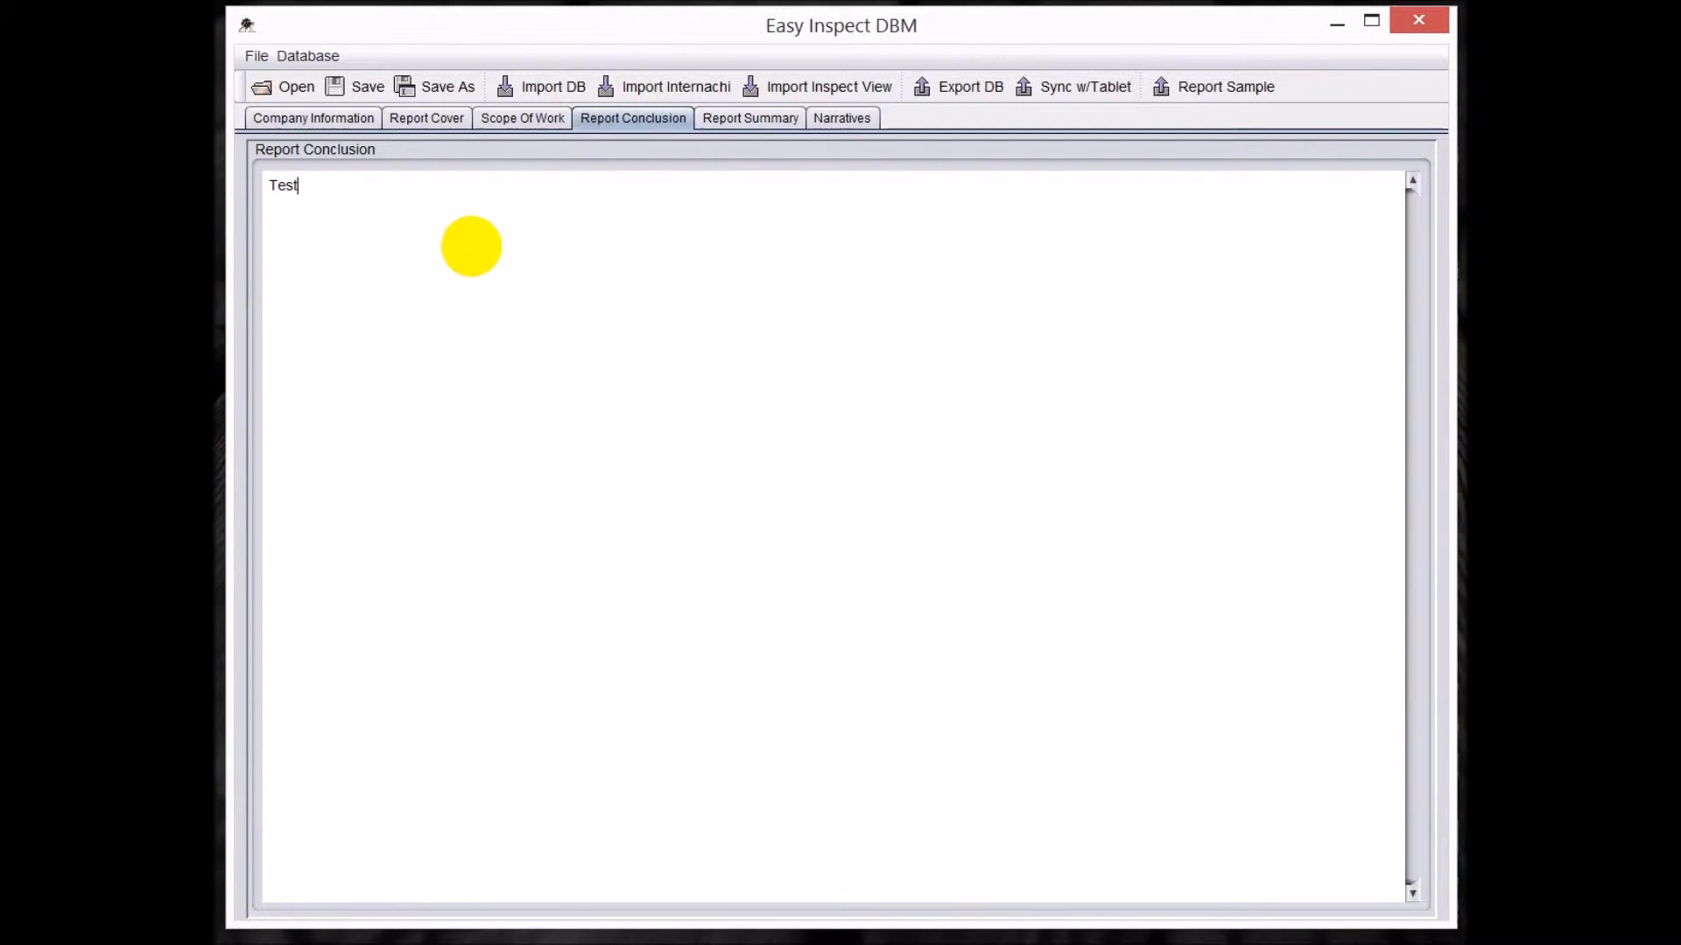
Look over the report summary texts, then browse the narratives from the ROOF section through UNDERLAYMENT to the UNDERLAYMENT CONDITION component.
{"action": "left_click", "coordinate": [757, 119]}
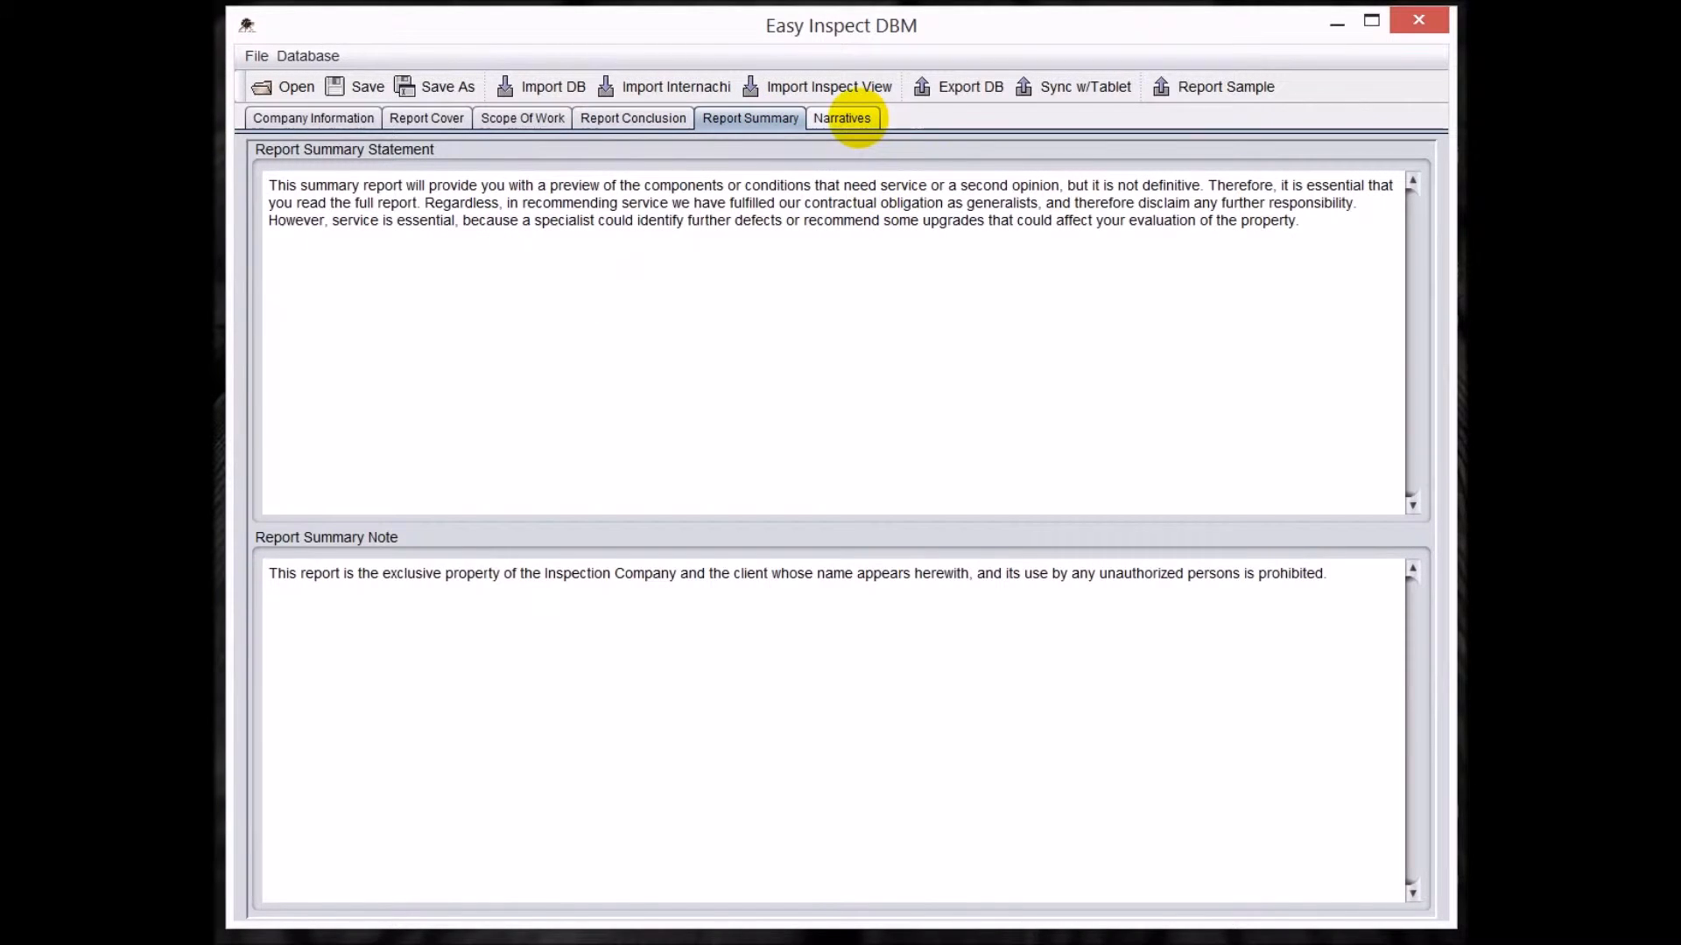
{"action": "left_click", "coordinate": [842, 119]}
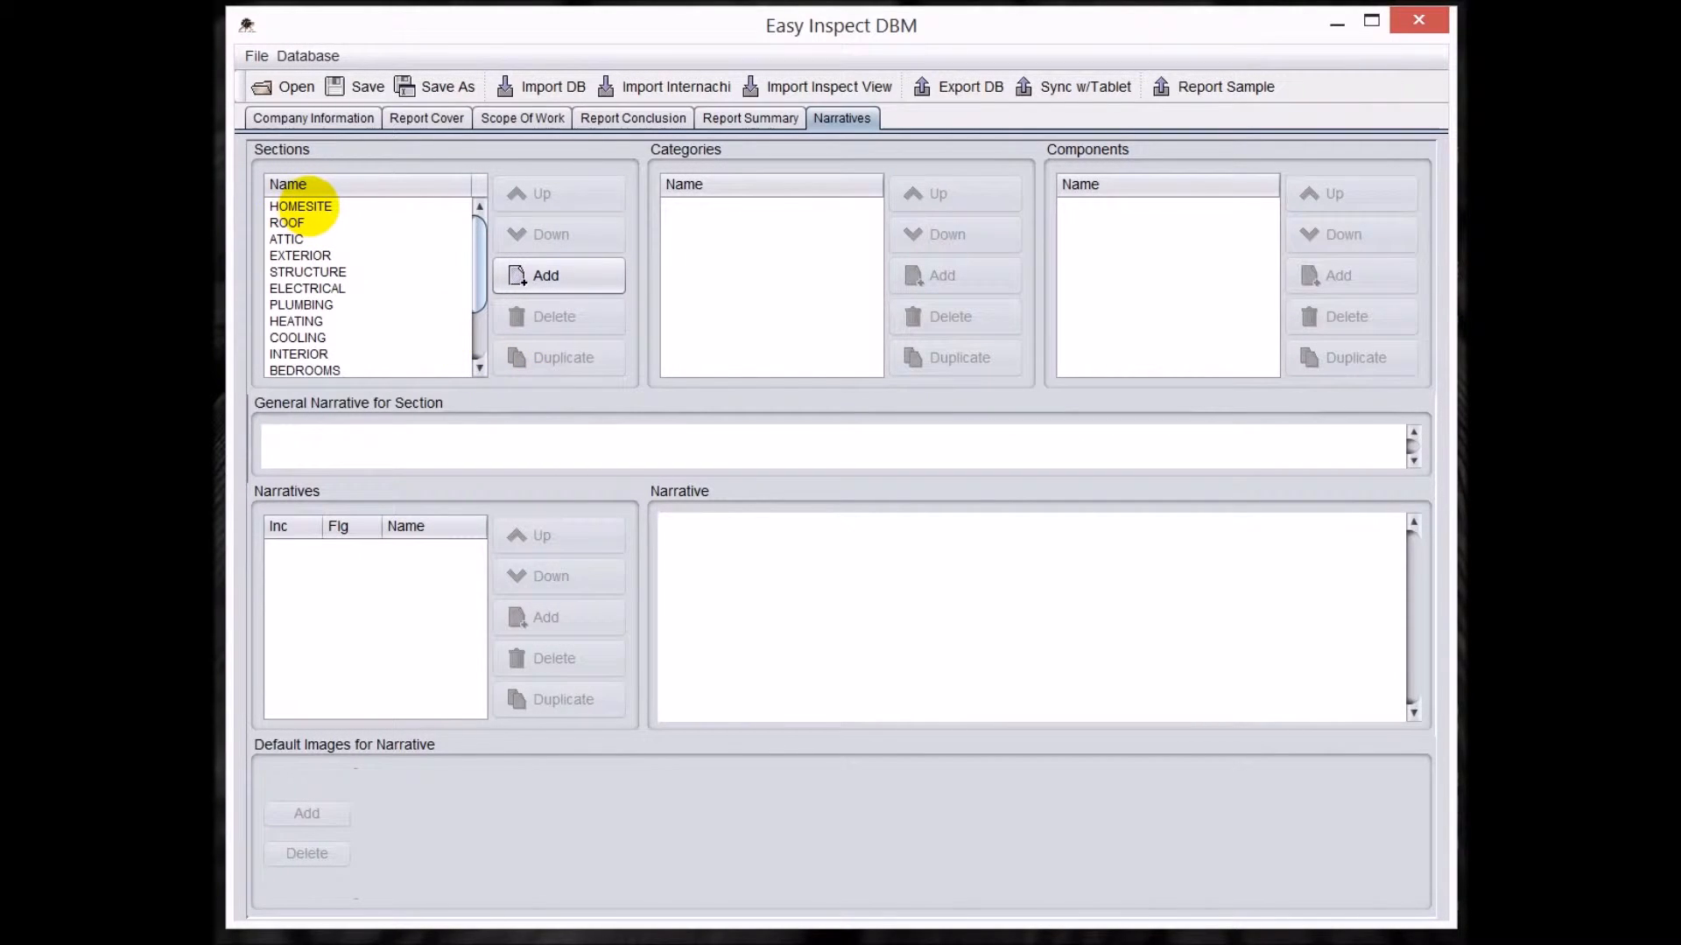
{"action": "left_click", "coordinate": [301, 208]}
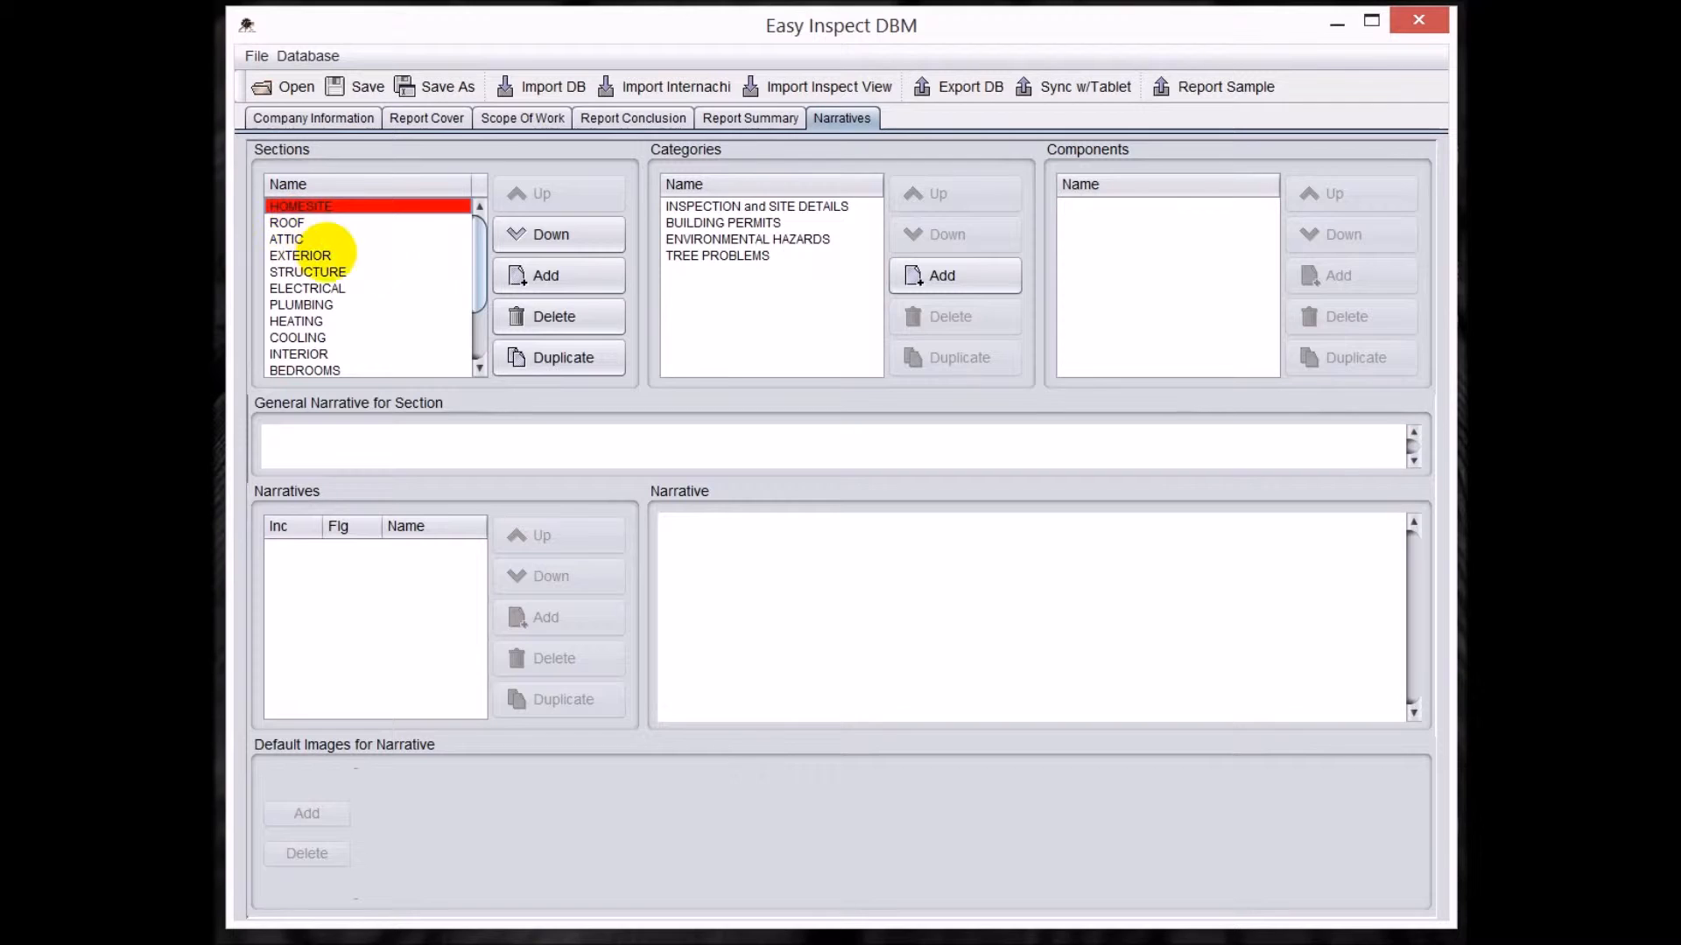
{"action": "mouse_move", "coordinate": [476, 262]}
{"action": "left_mouse_down"}
{"action": "mouse_move", "coordinate": [477, 315]}
{"action": "mouse_move", "coordinate": [469, 255]}
{"action": "left_mouse_up"}
{"action": "left_click", "coordinate": [293, 223]}
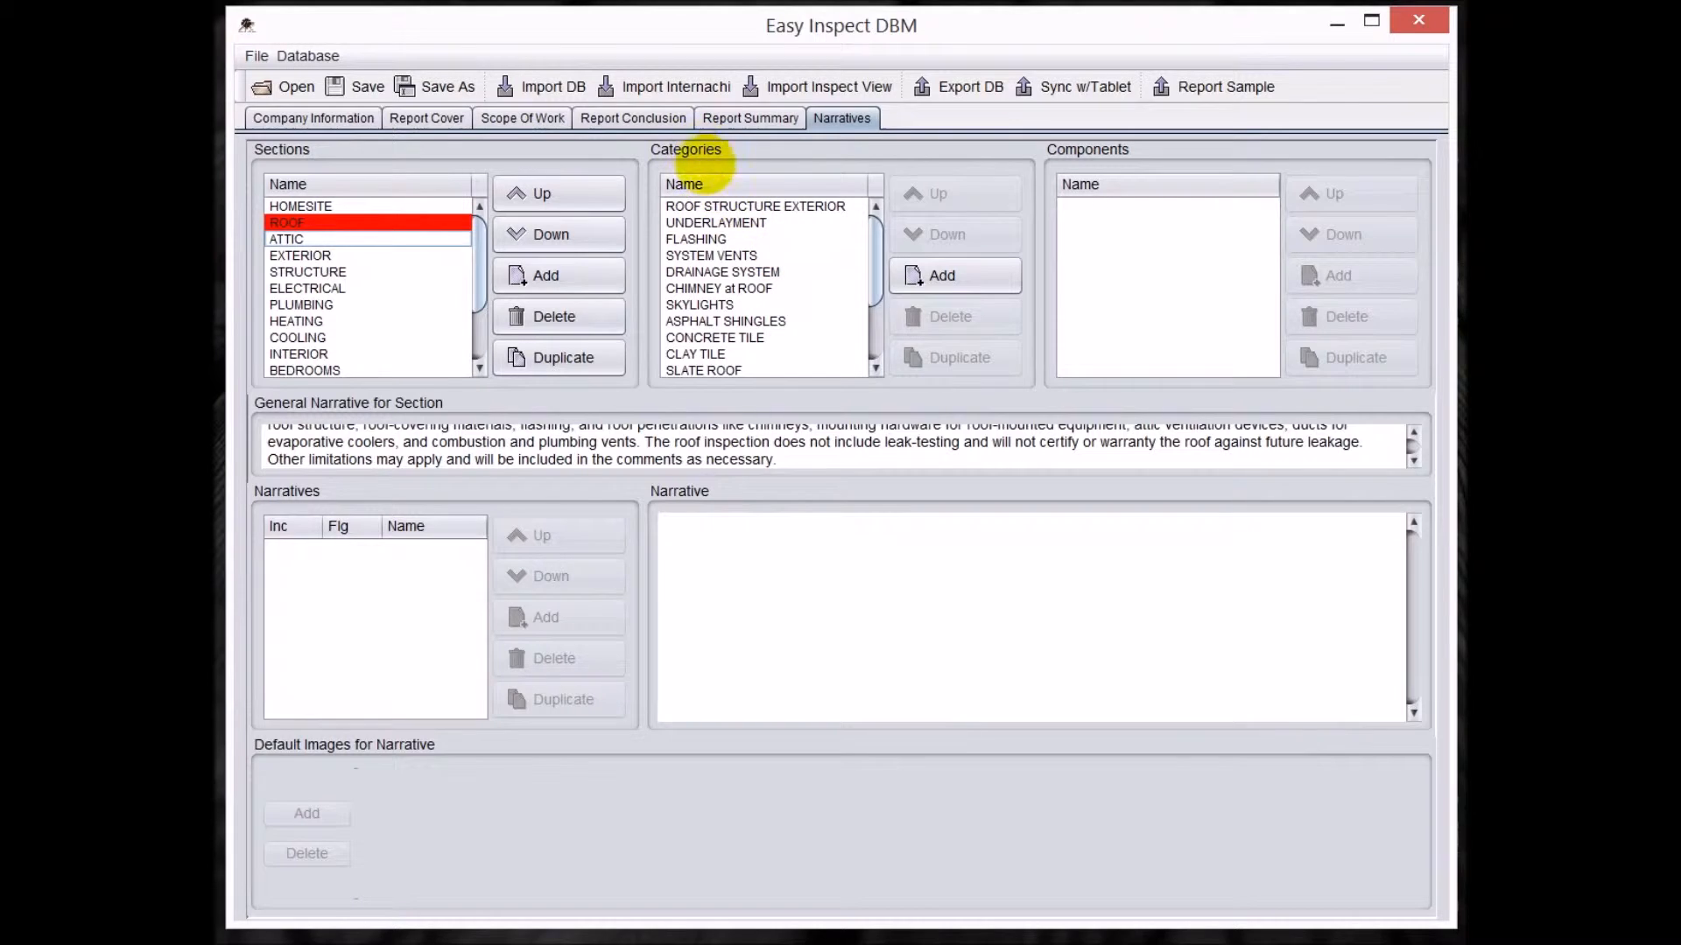
{"action": "left_click", "coordinate": [716, 222]}
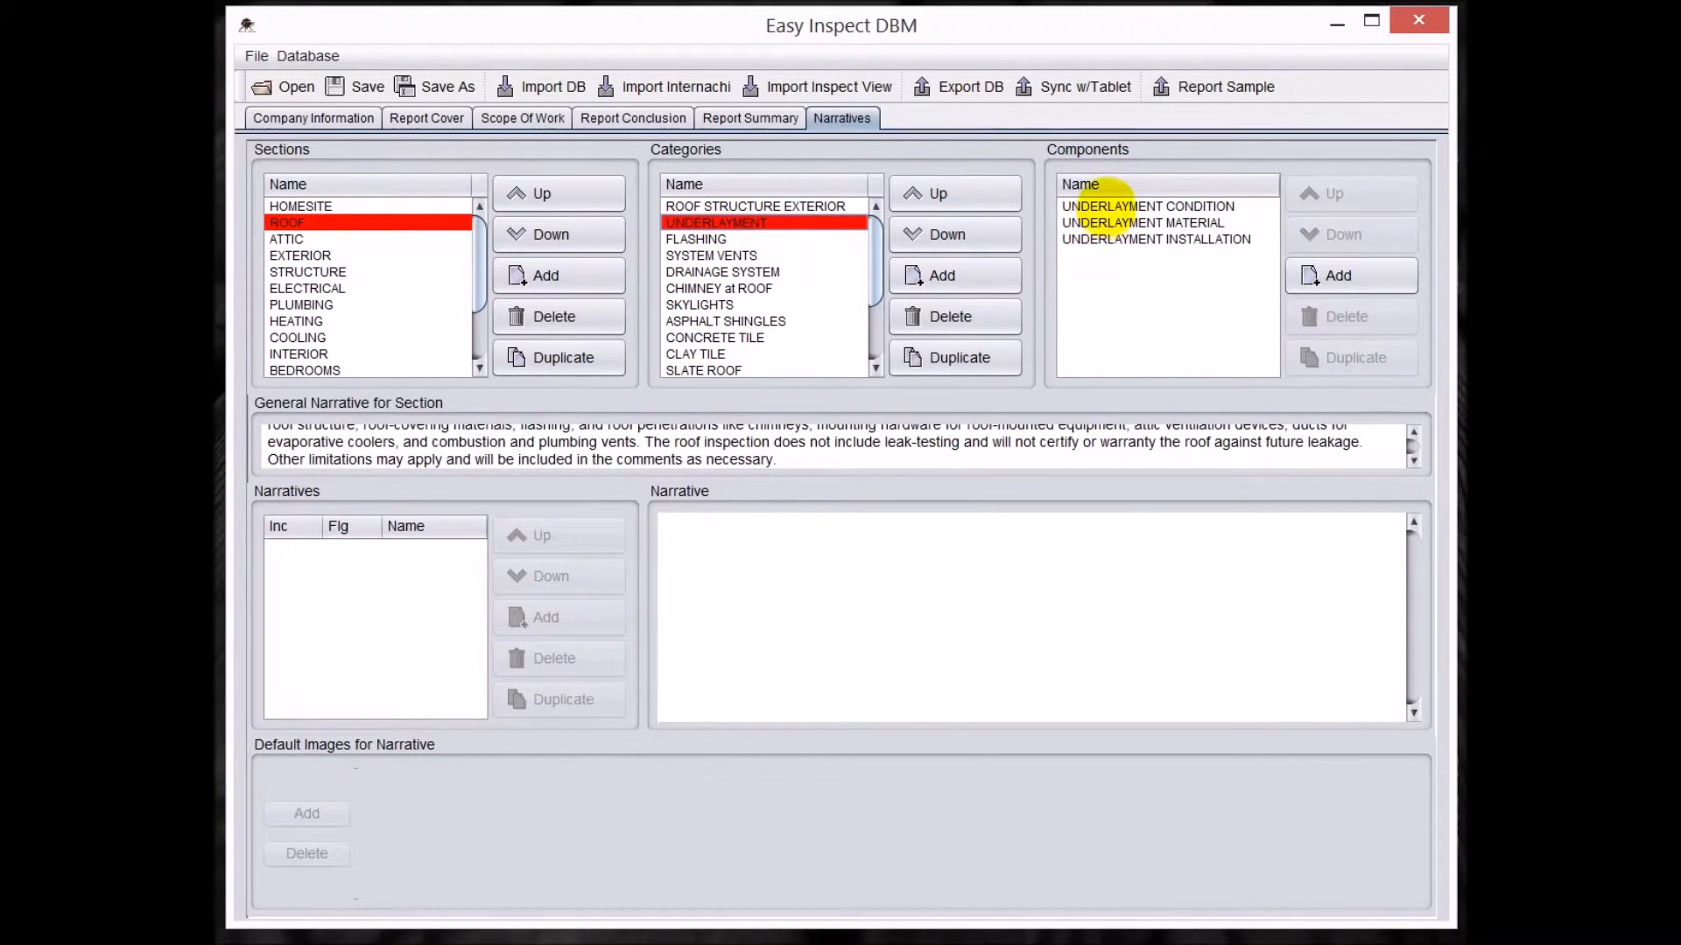
{"action": "left_click", "coordinate": [1104, 205]}
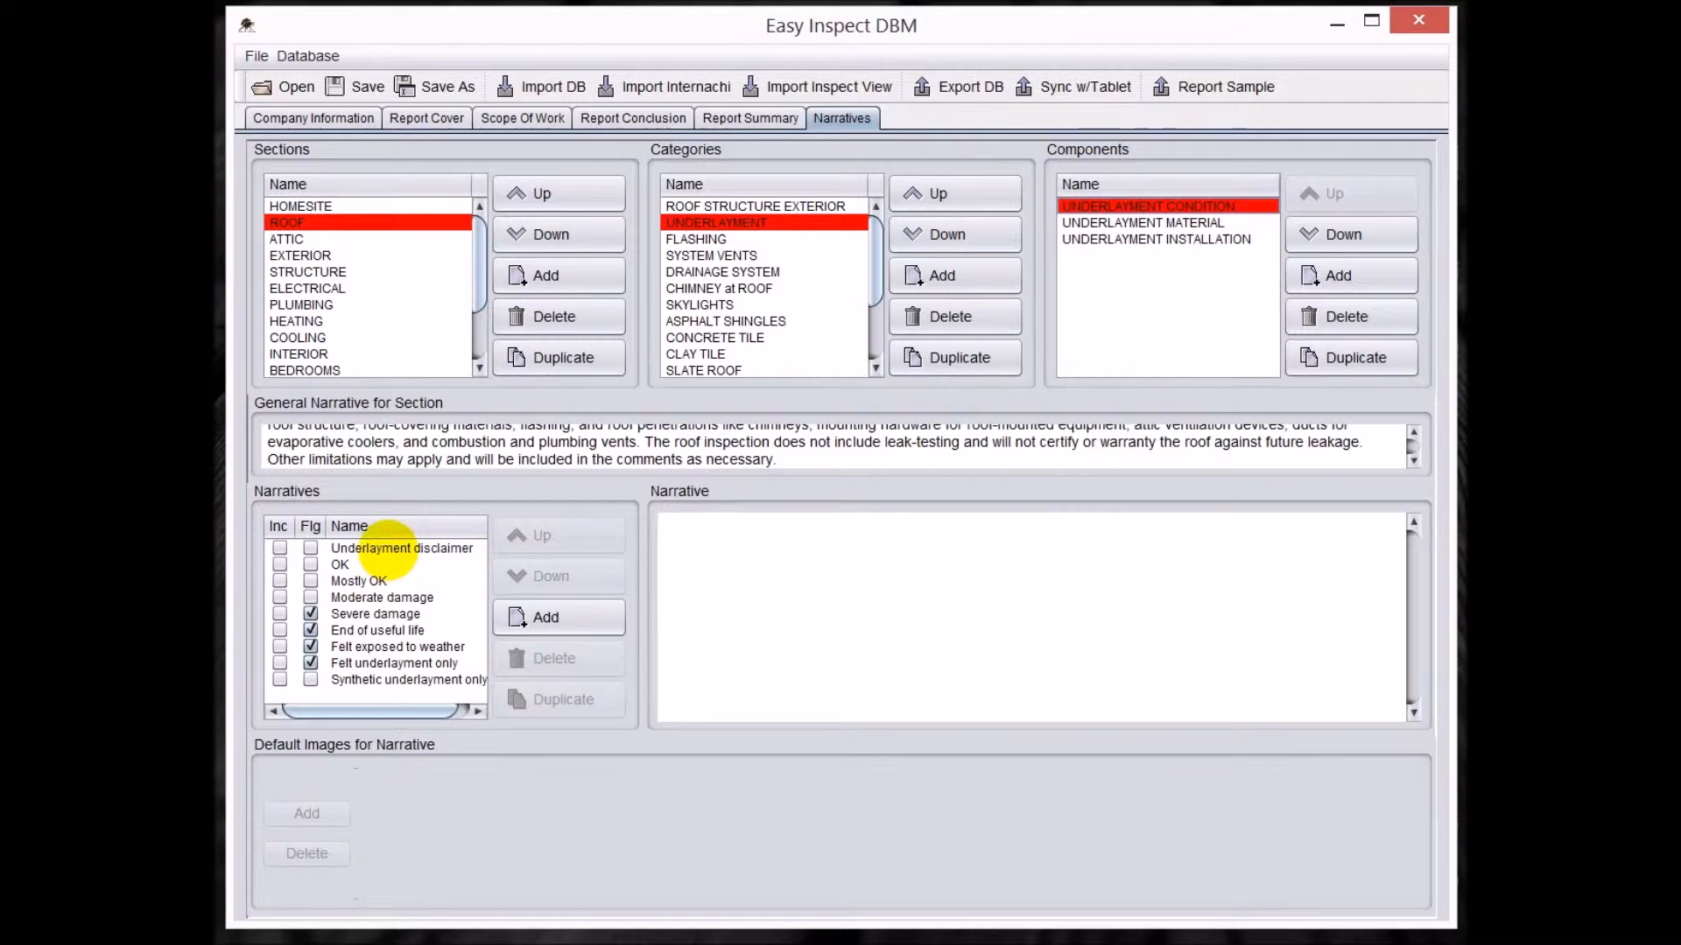
Read several underlayment condition narratives, including Underlayment disclaimer, Mostly OK, End of useful life, Felt exposed to weather and Felt underlayment only.
{"action": "left_click", "coordinate": [378, 549]}
{"action": "left_click", "coordinate": [365, 580]}
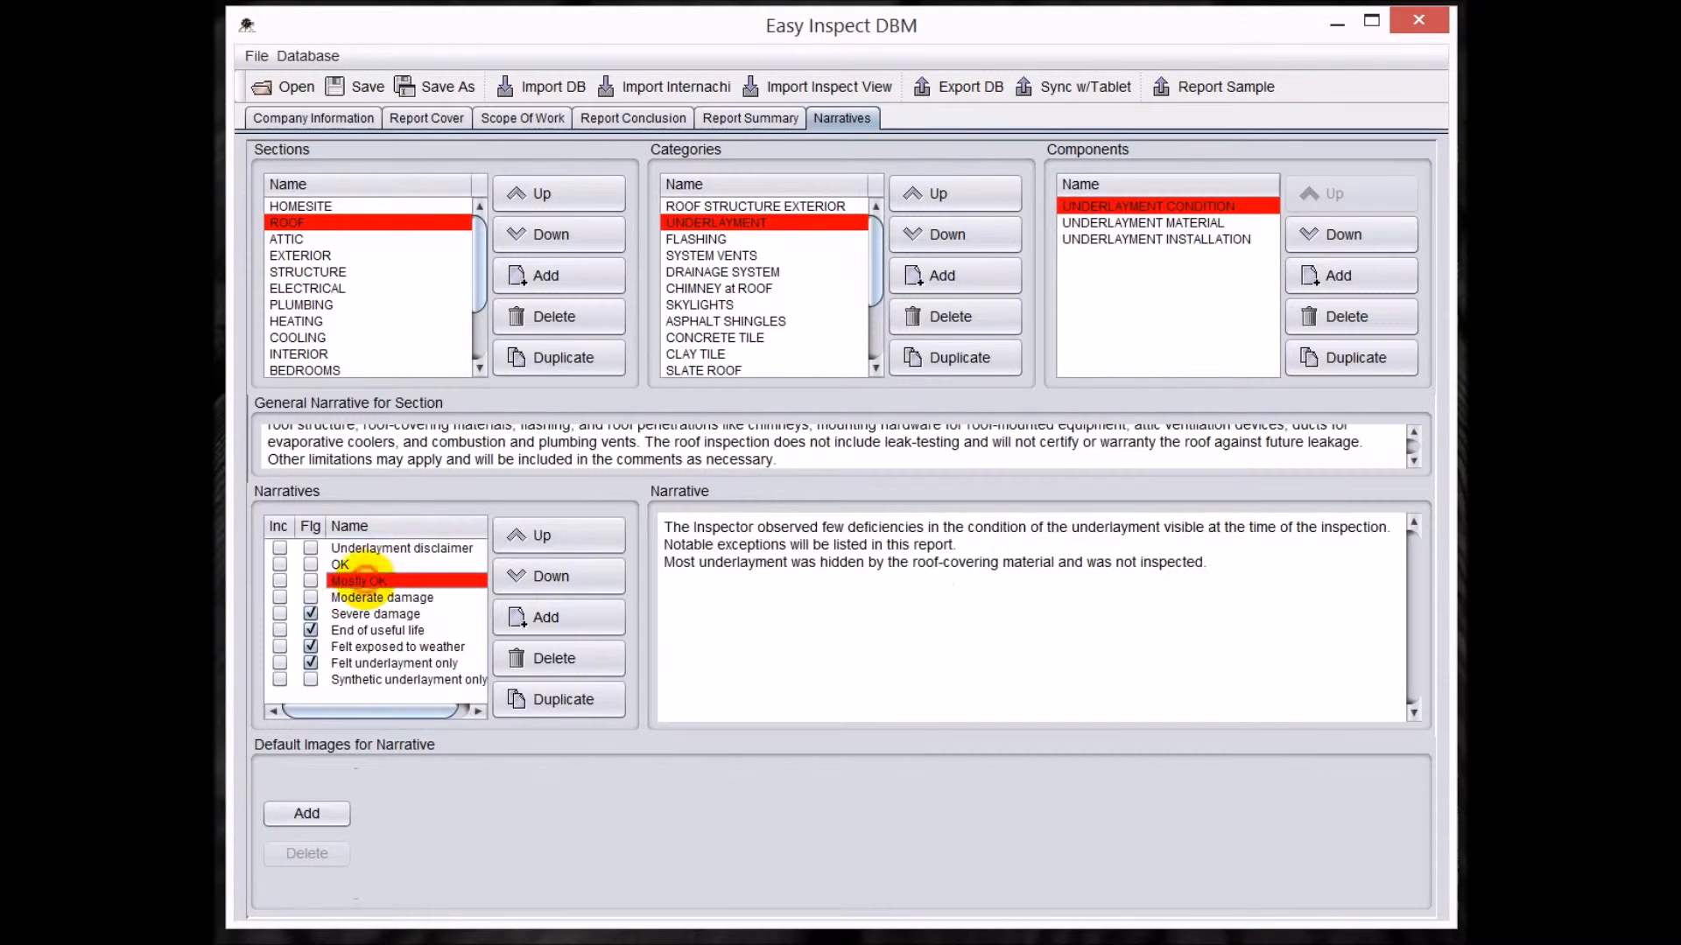
{"action": "left_click", "coordinate": [368, 630]}
{"action": "left_click", "coordinate": [367, 647]}
{"action": "left_click", "coordinate": [373, 663]}
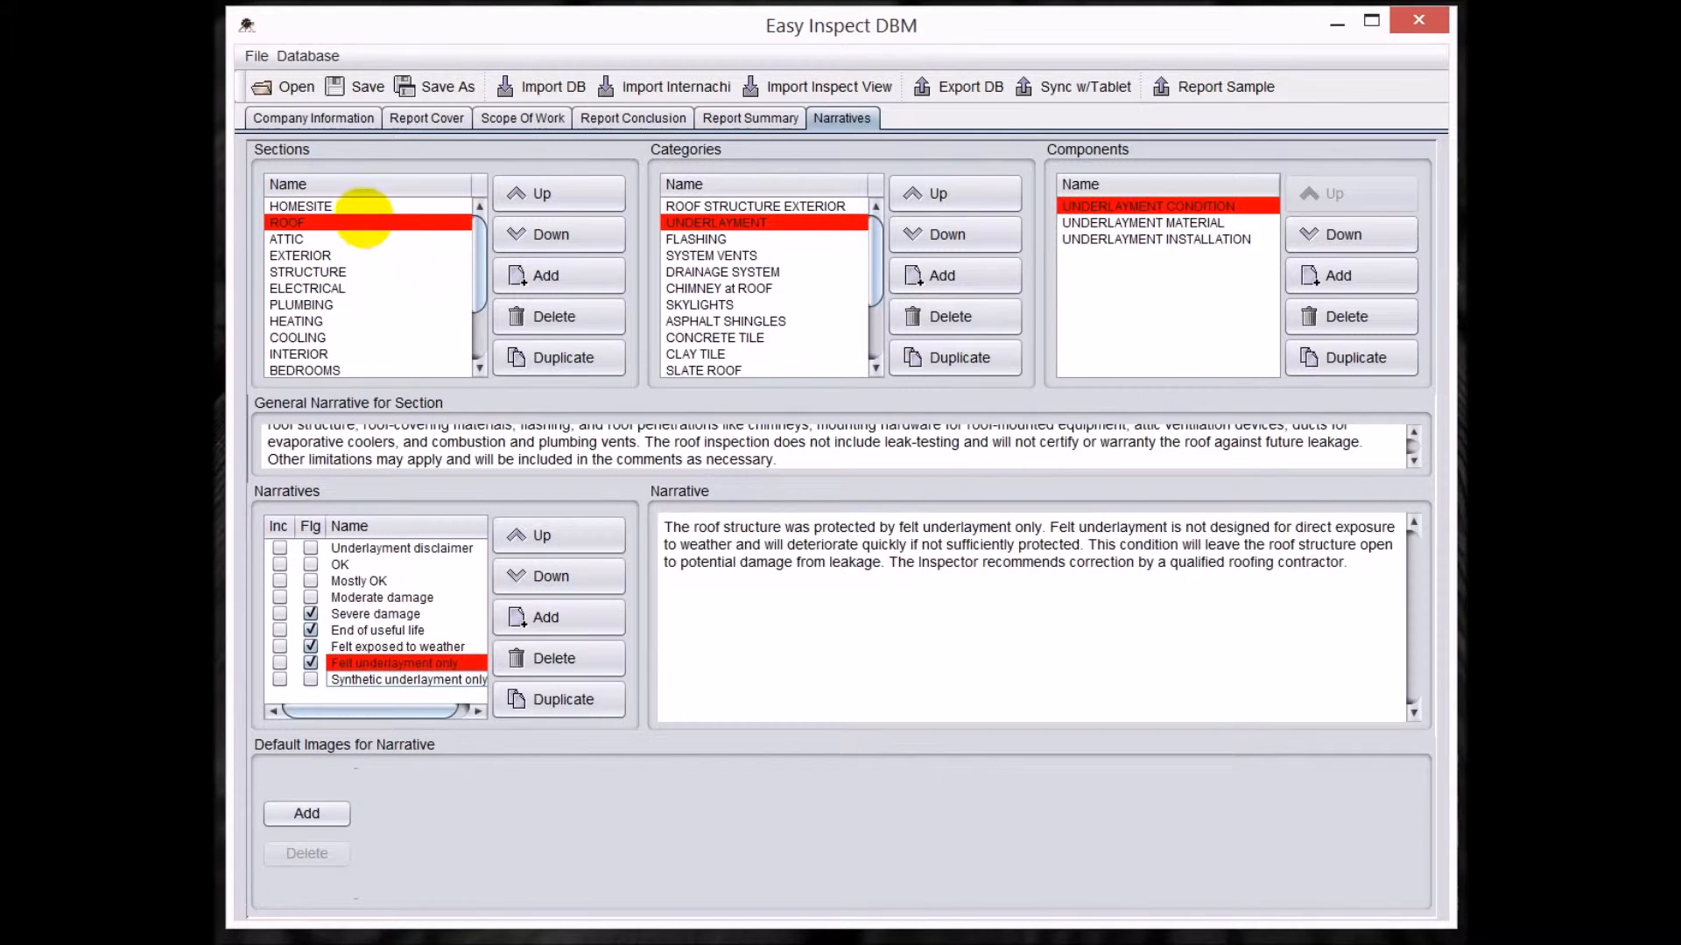
Reorder the sections by moving ROOF up above HOMESITE and ATTIC down below EXTERIOR.
{"action": "left_click", "coordinate": [306, 239]}
{"action": "left_click", "coordinate": [316, 222]}
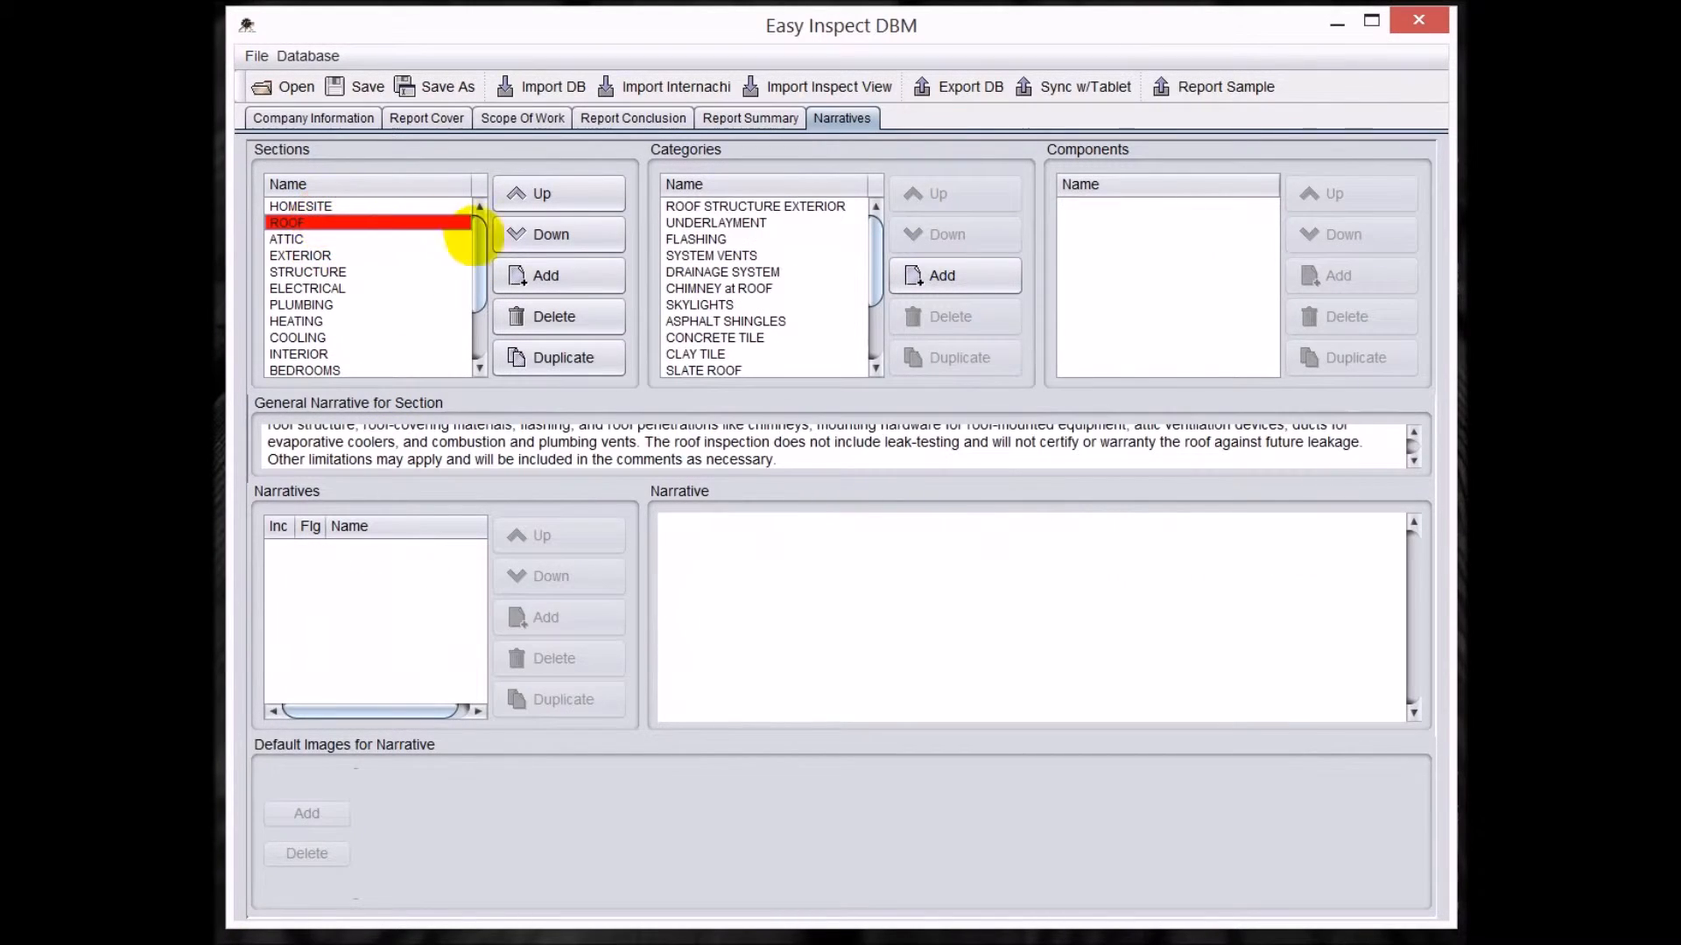
{"action": "left_click", "coordinate": [534, 192]}
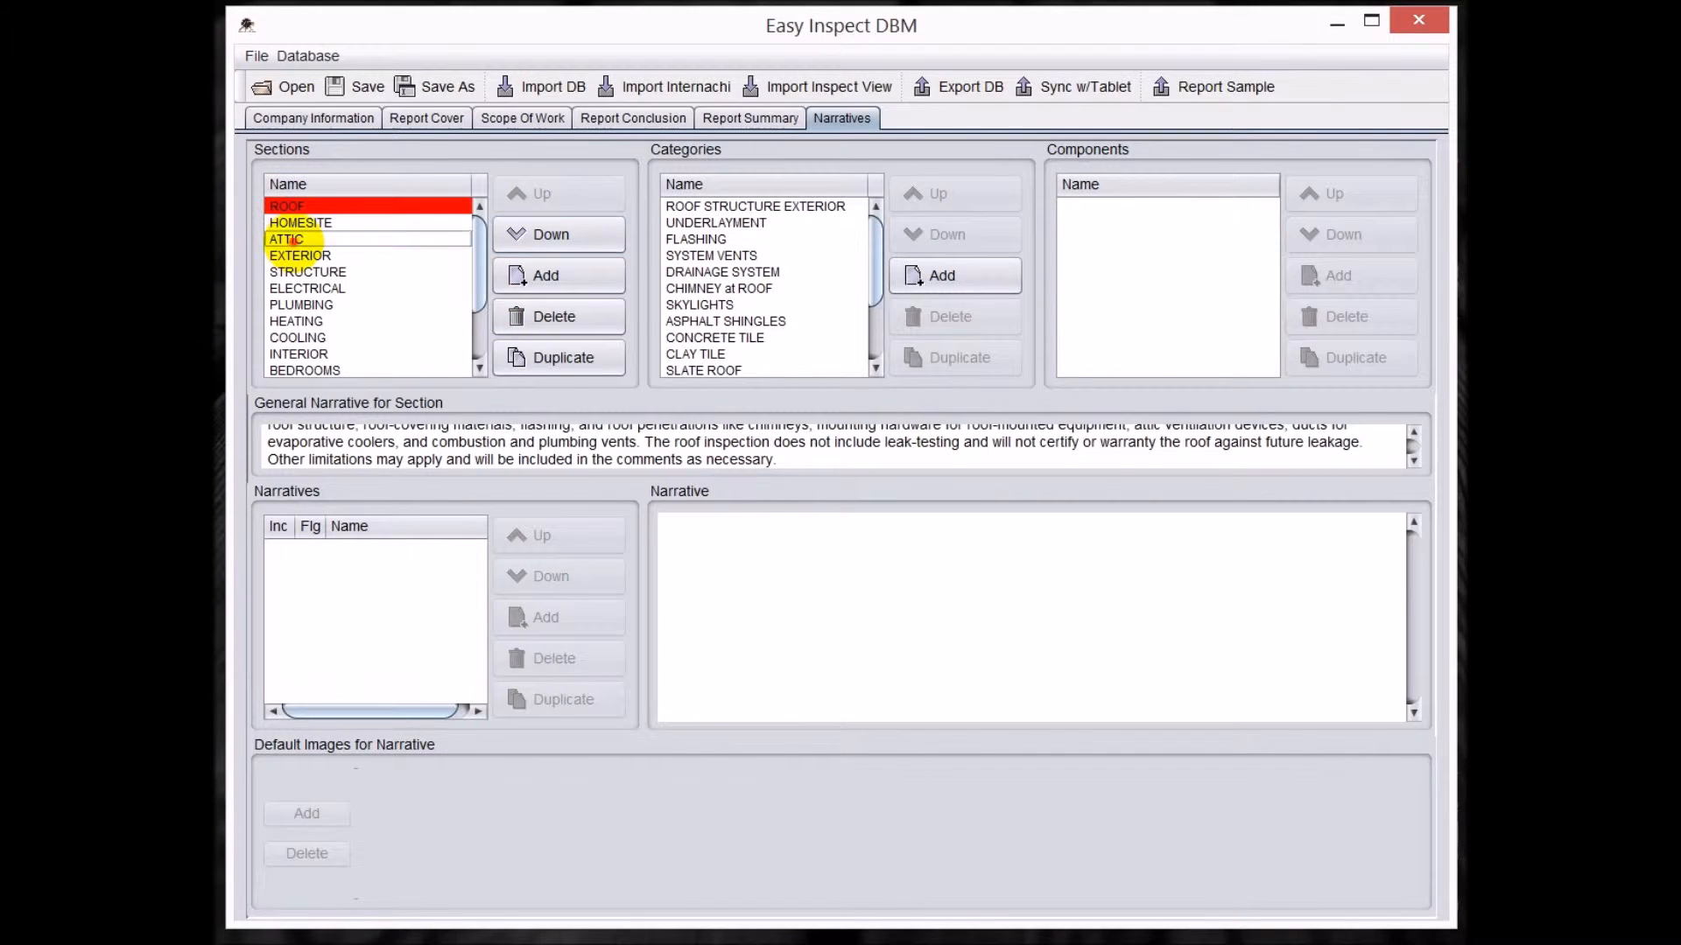
{"action": "left_click", "coordinate": [289, 240]}
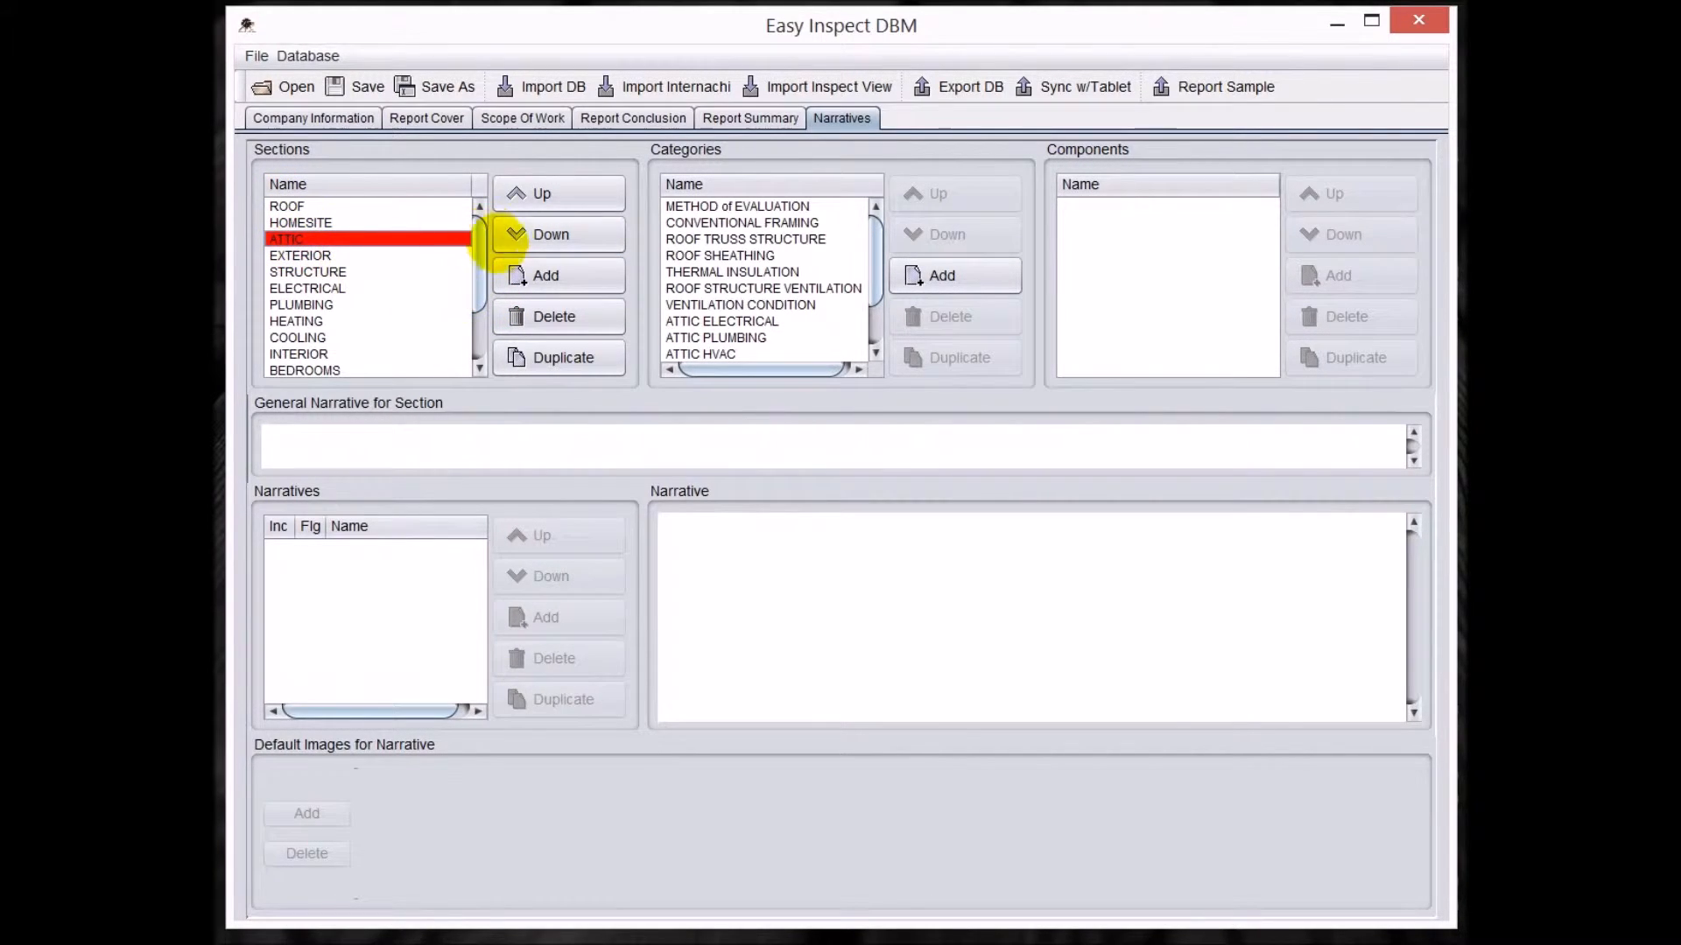
{"action": "left_click", "coordinate": [508, 234]}
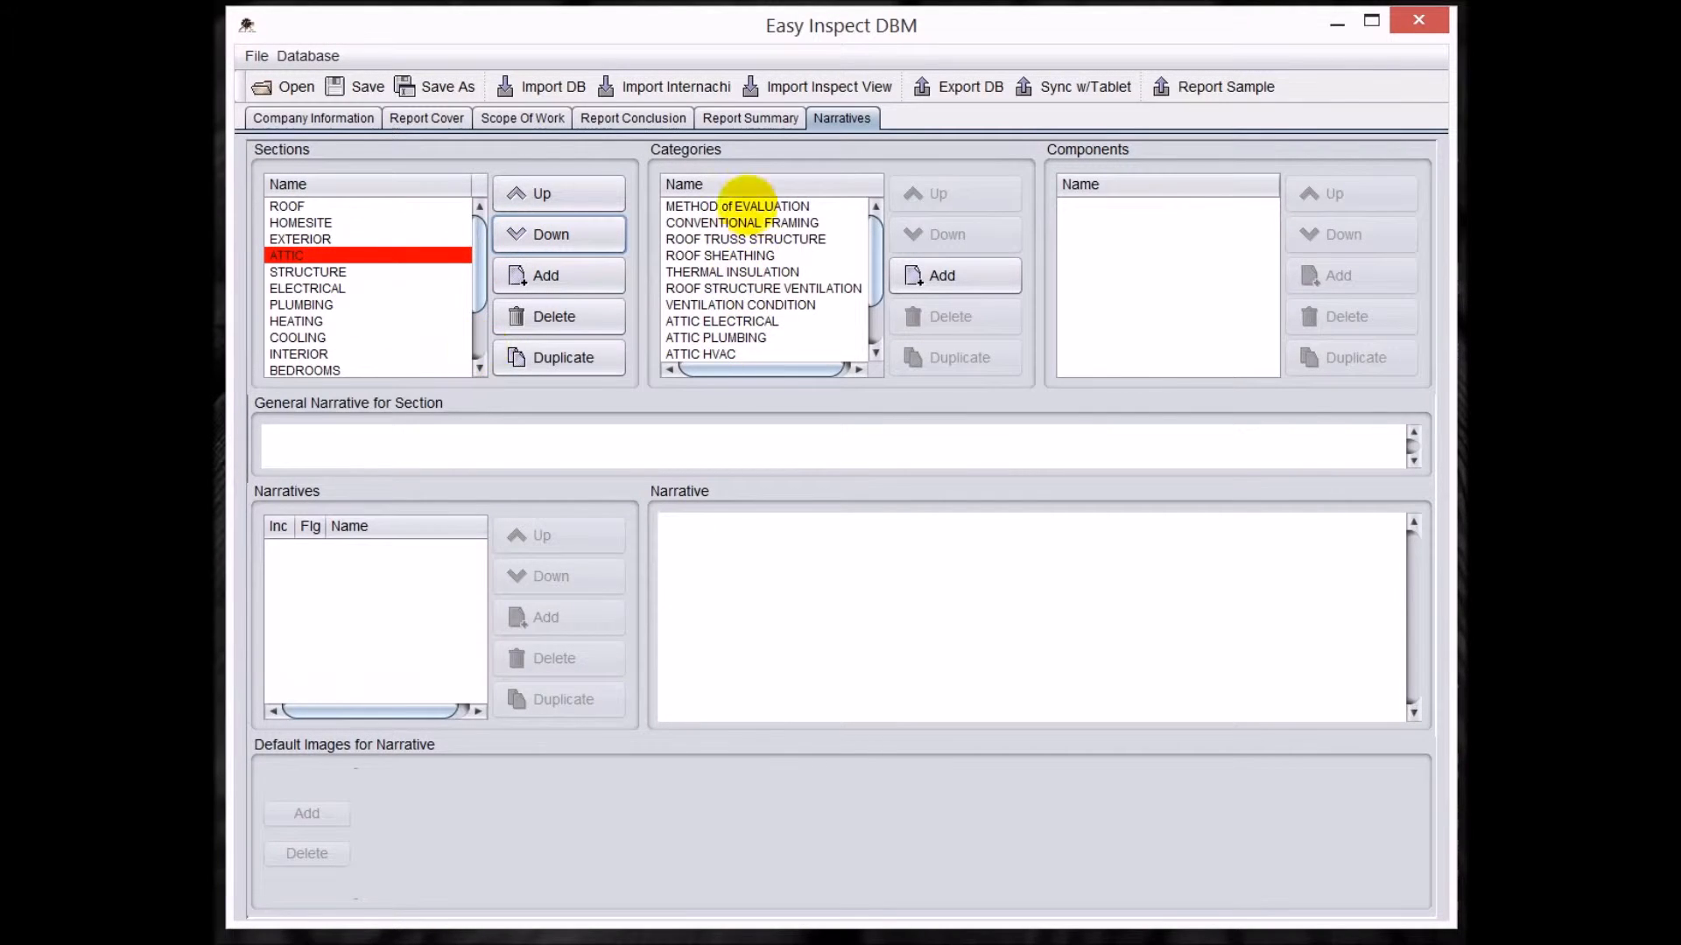
In the ATTIC section, move the ROOF TRUSS STRUCTURE category up one place and its ROOF TRUSS CONDITION component down one place.
{"action": "left_click", "coordinate": [746, 239]}
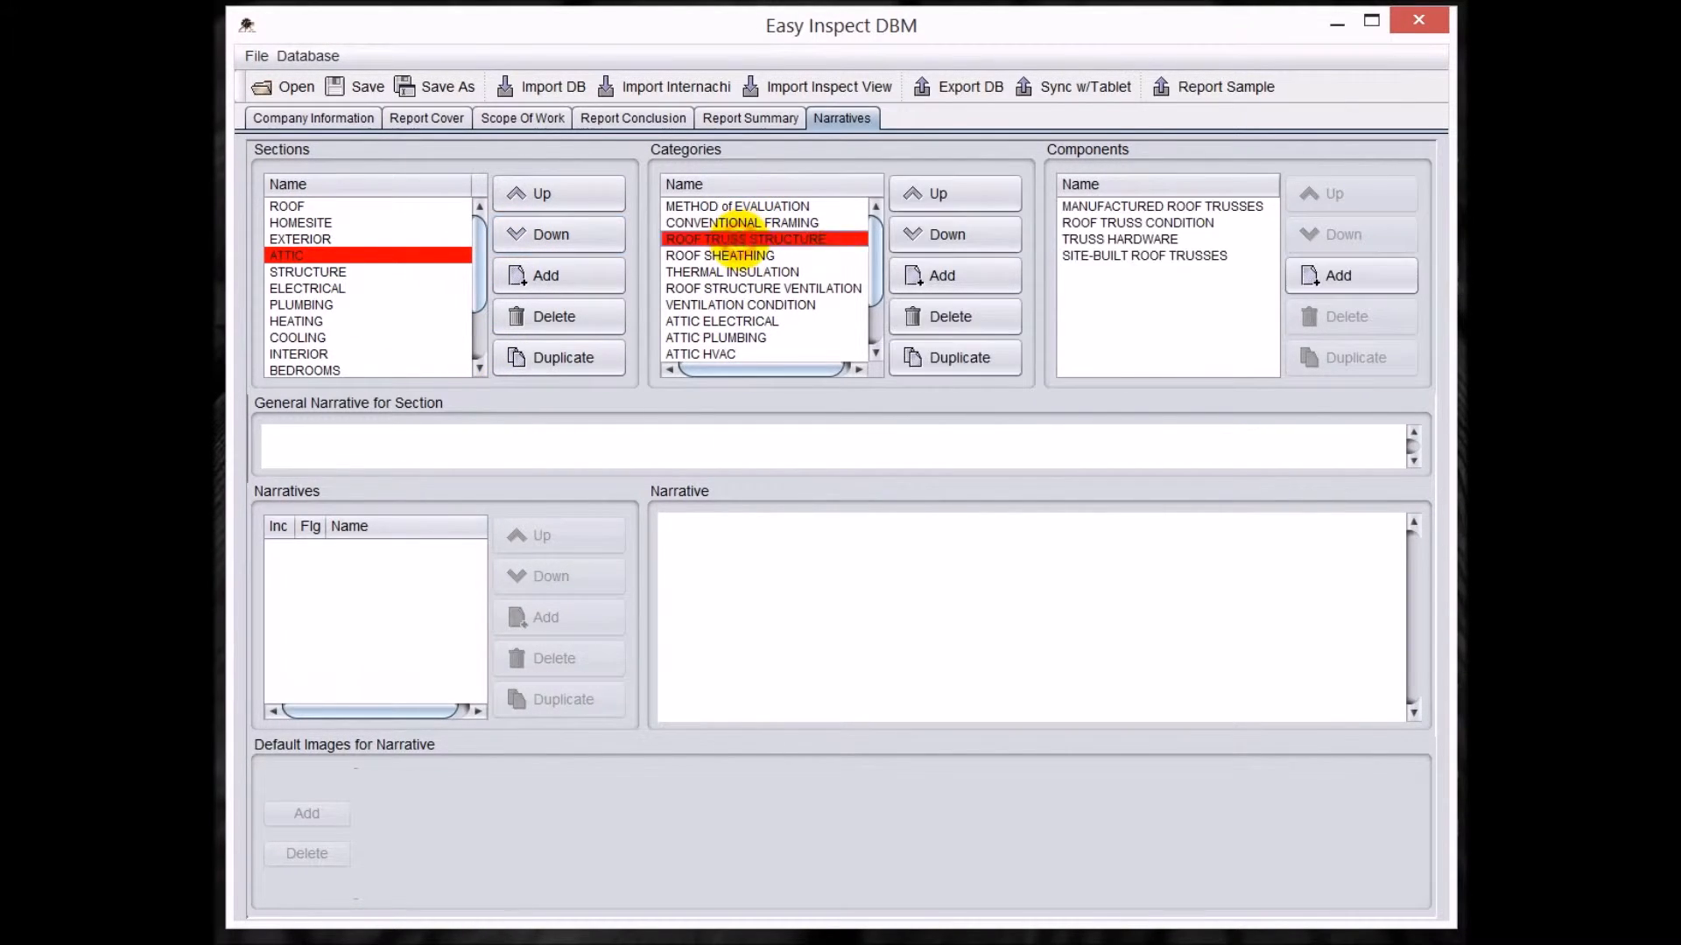
{"action": "left_click", "coordinate": [920, 194]}
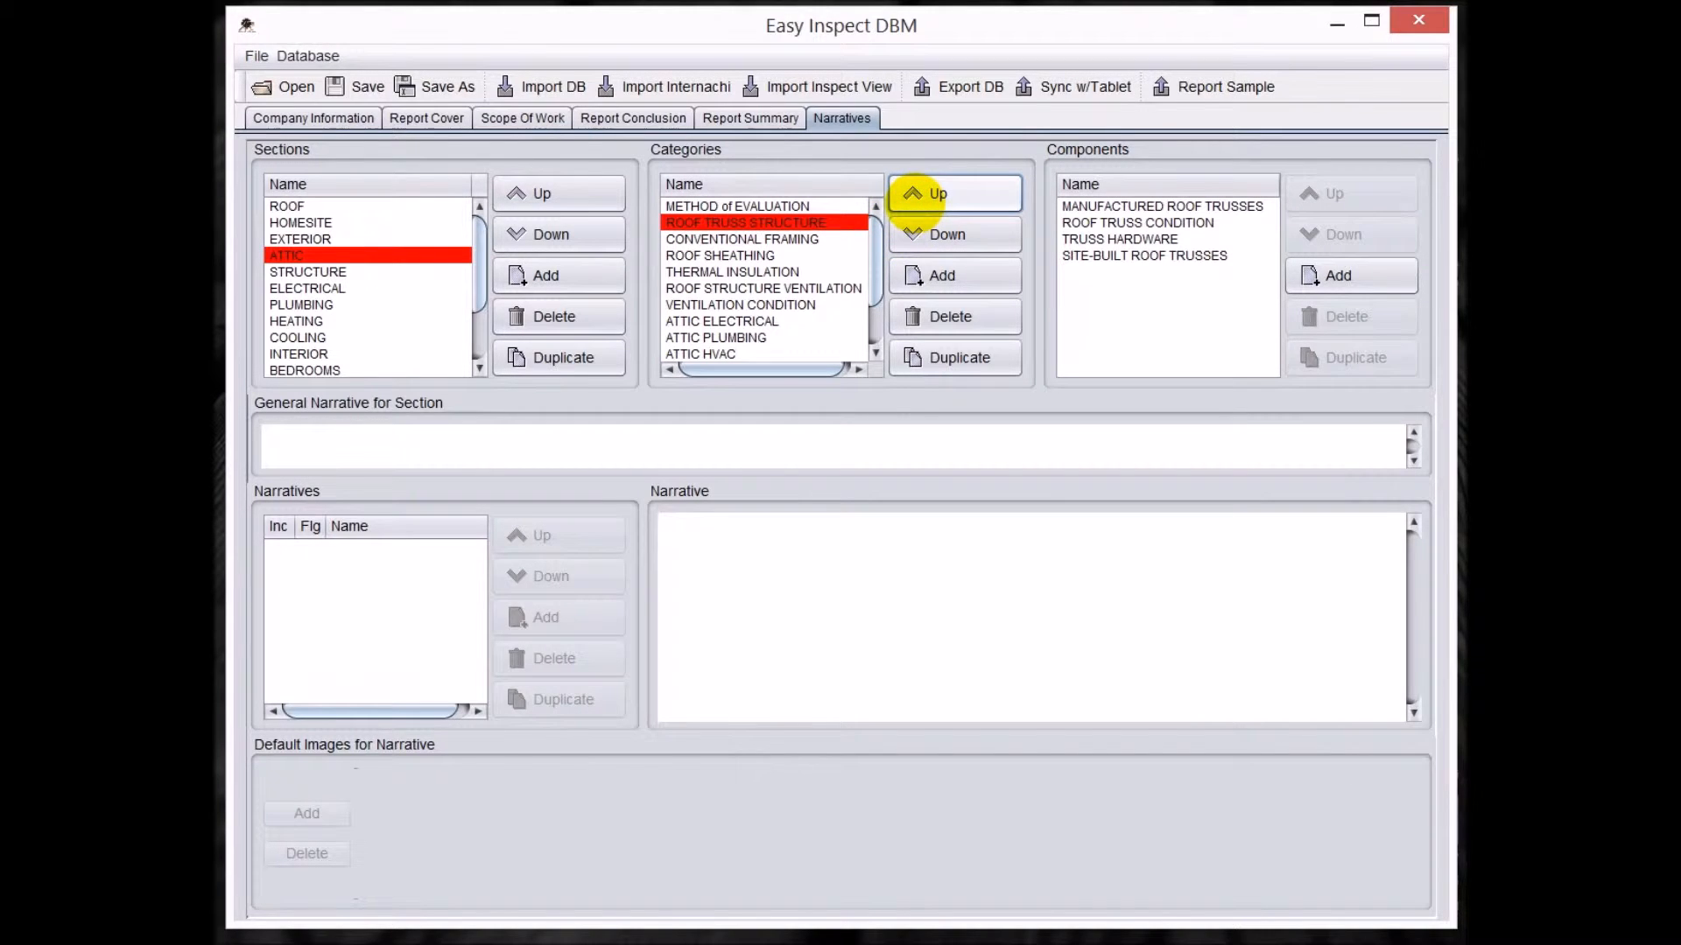
{"action": "left_click", "coordinate": [1186, 224]}
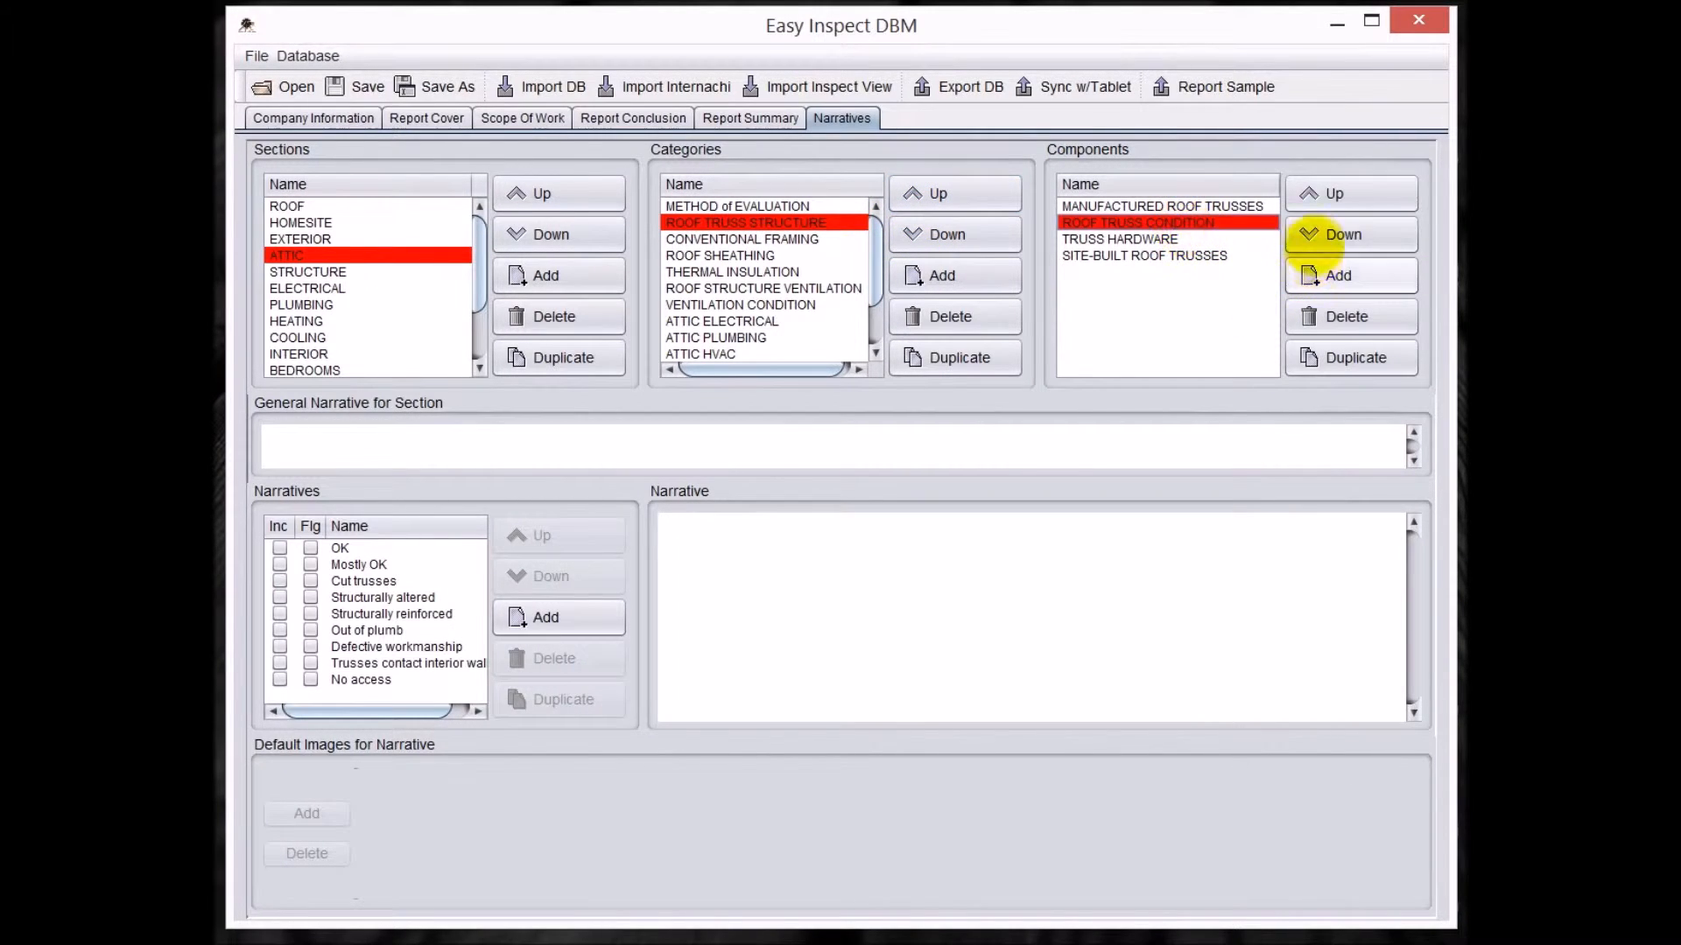
{"action": "left_click", "coordinate": [1324, 234]}
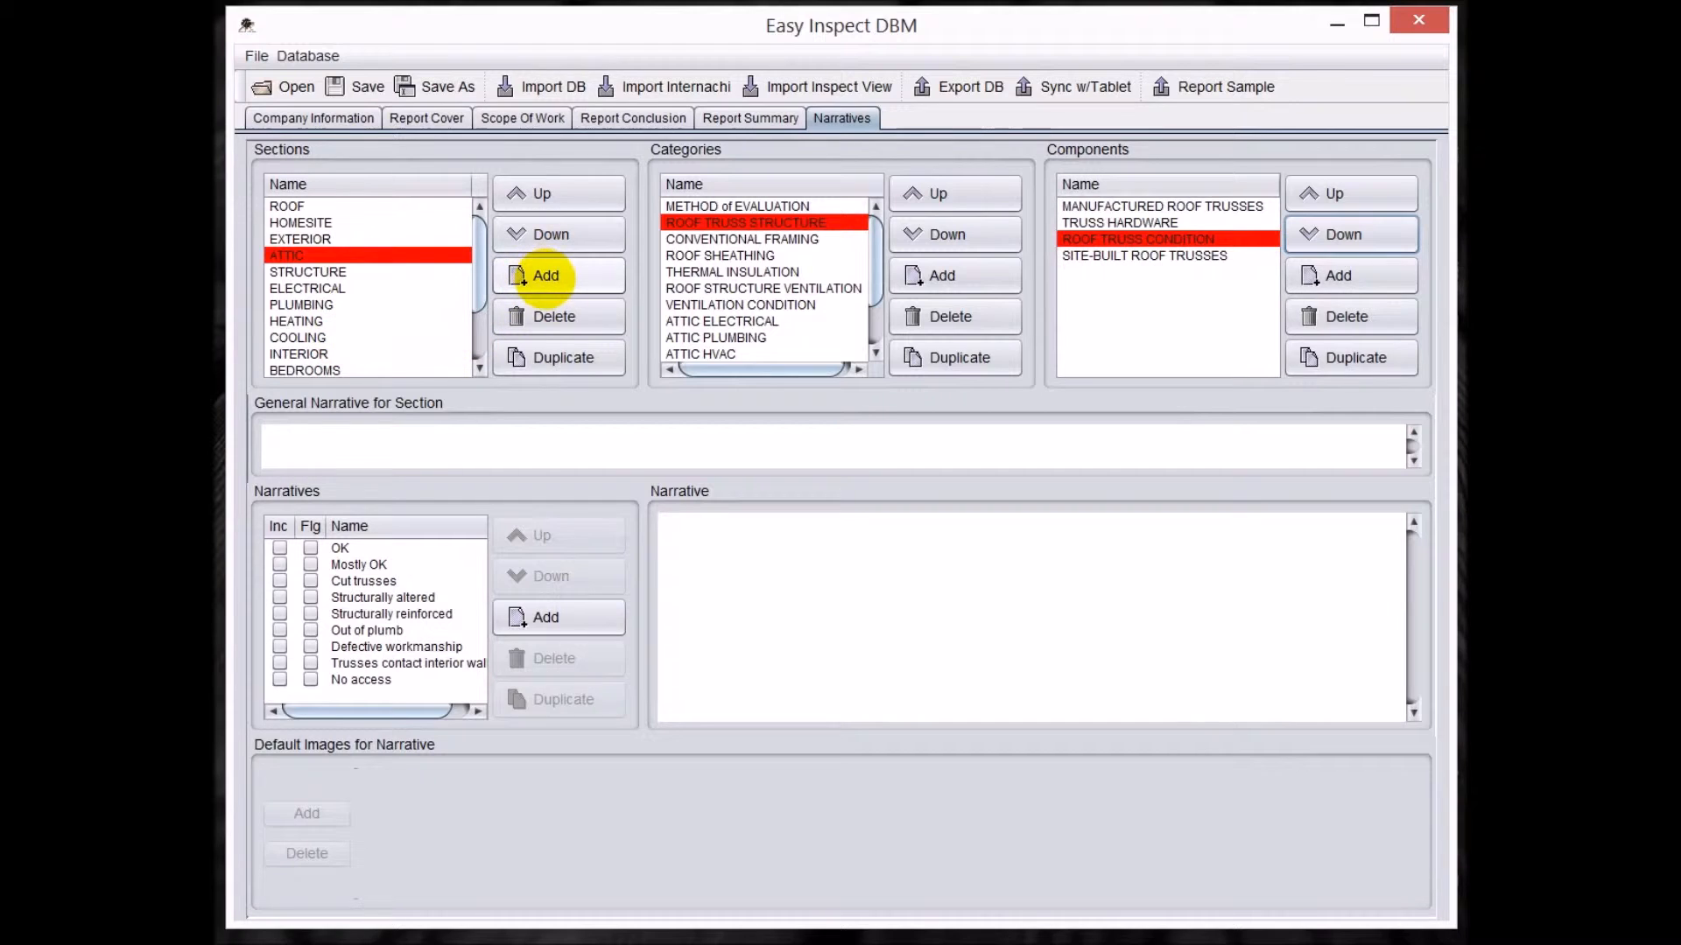
Add a new section named STORAGE and move it up the section list to directly below ROOF.
{"action": "left_click", "coordinate": [535, 276]}
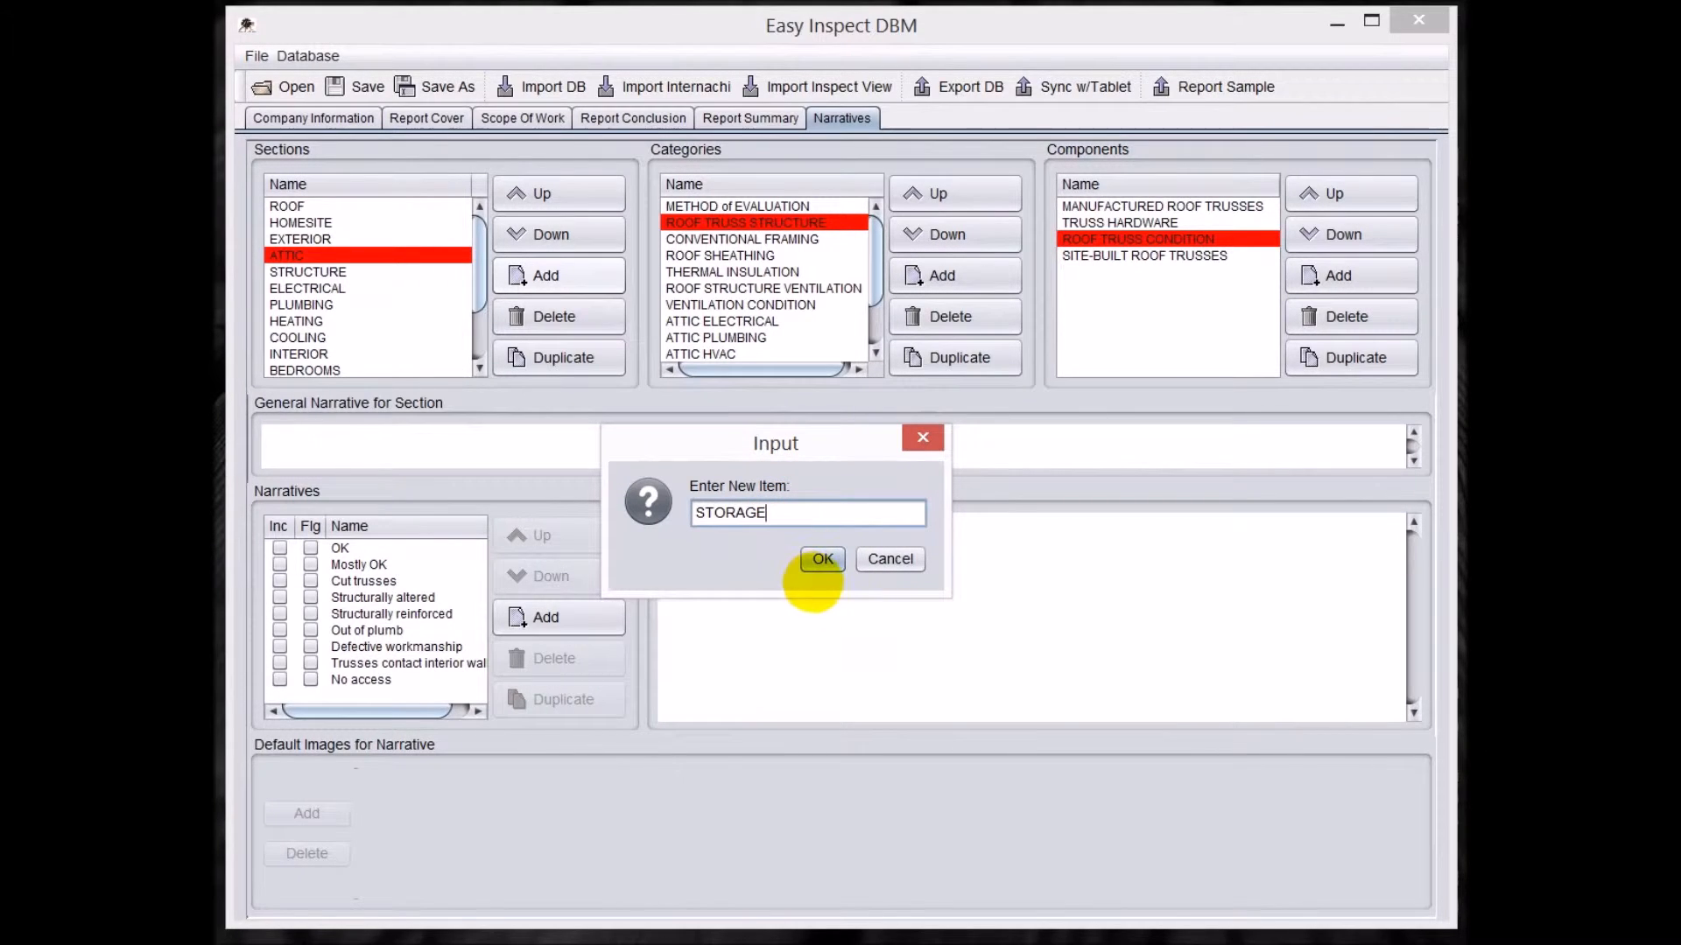
{"action": "left_click", "coordinate": [822, 558]}
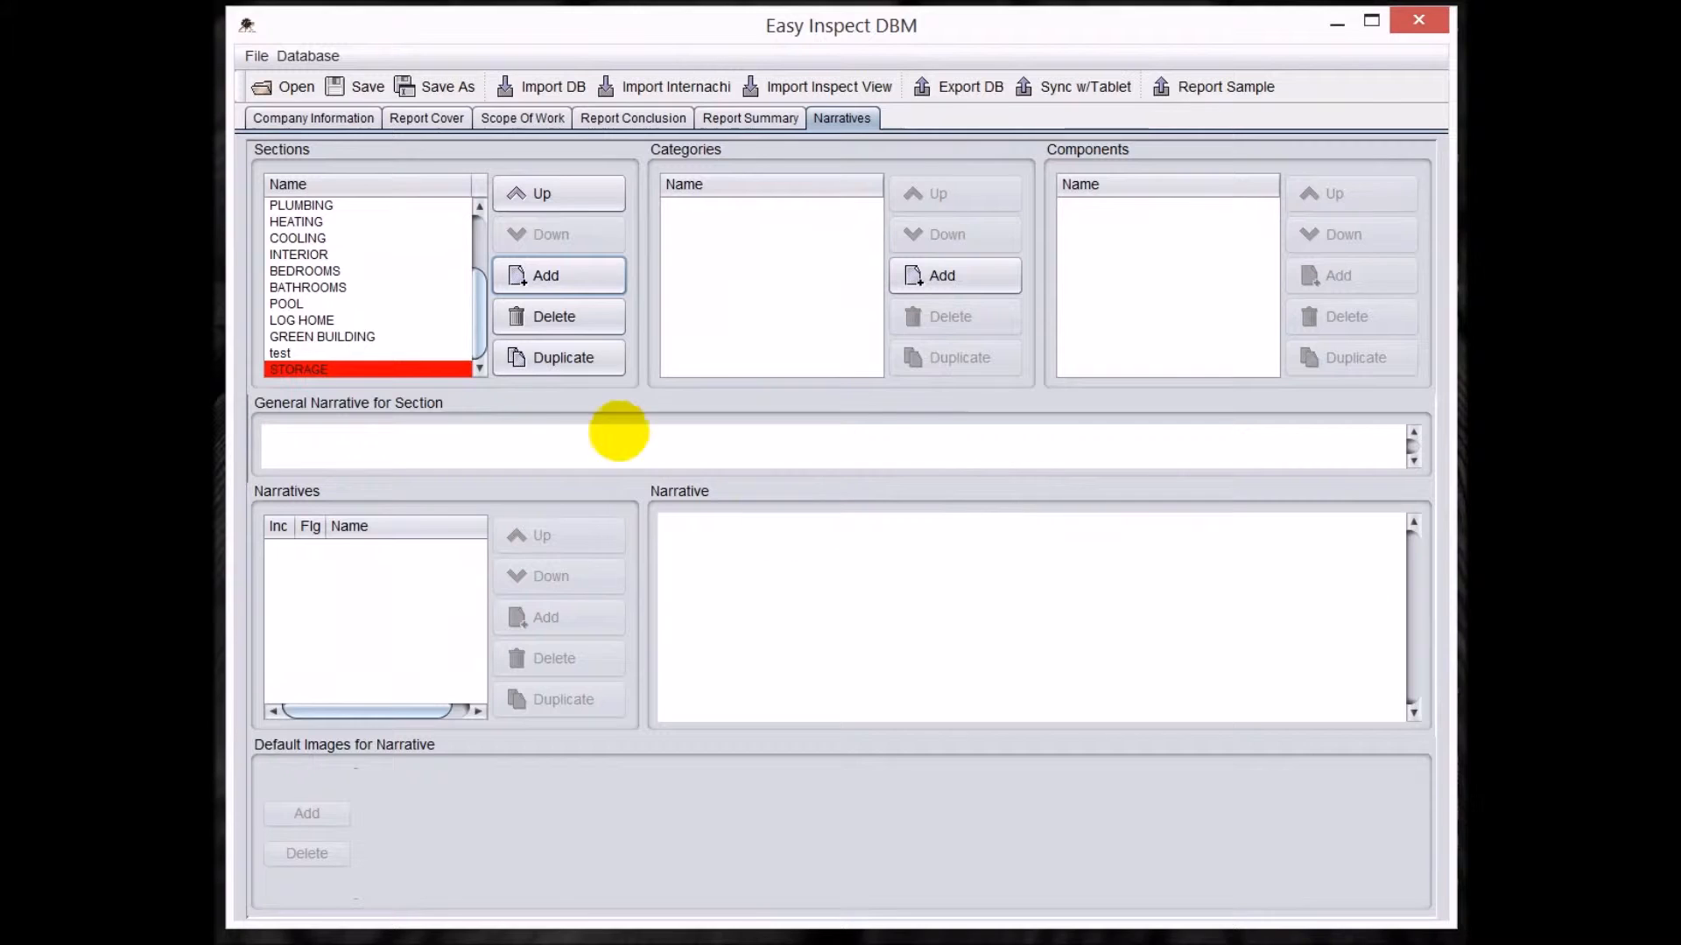
{"action": "left_click", "coordinate": [529, 194]}
{"action": "left_click", "coordinate": [529, 194]}
{"action": "left_click", "coordinate": [530, 194]}
{"action": "left_click", "coordinate": [530, 195]}
{"action": "left_click", "coordinate": [530, 195]}
{"action": "left_click", "coordinate": [531, 195]}
{"action": "left_click", "coordinate": [530, 194]}
{"action": "left_click", "coordinate": [529, 195]}
{"action": "left_click", "coordinate": [530, 195]}
{"action": "left_click", "coordinate": [530, 194]}
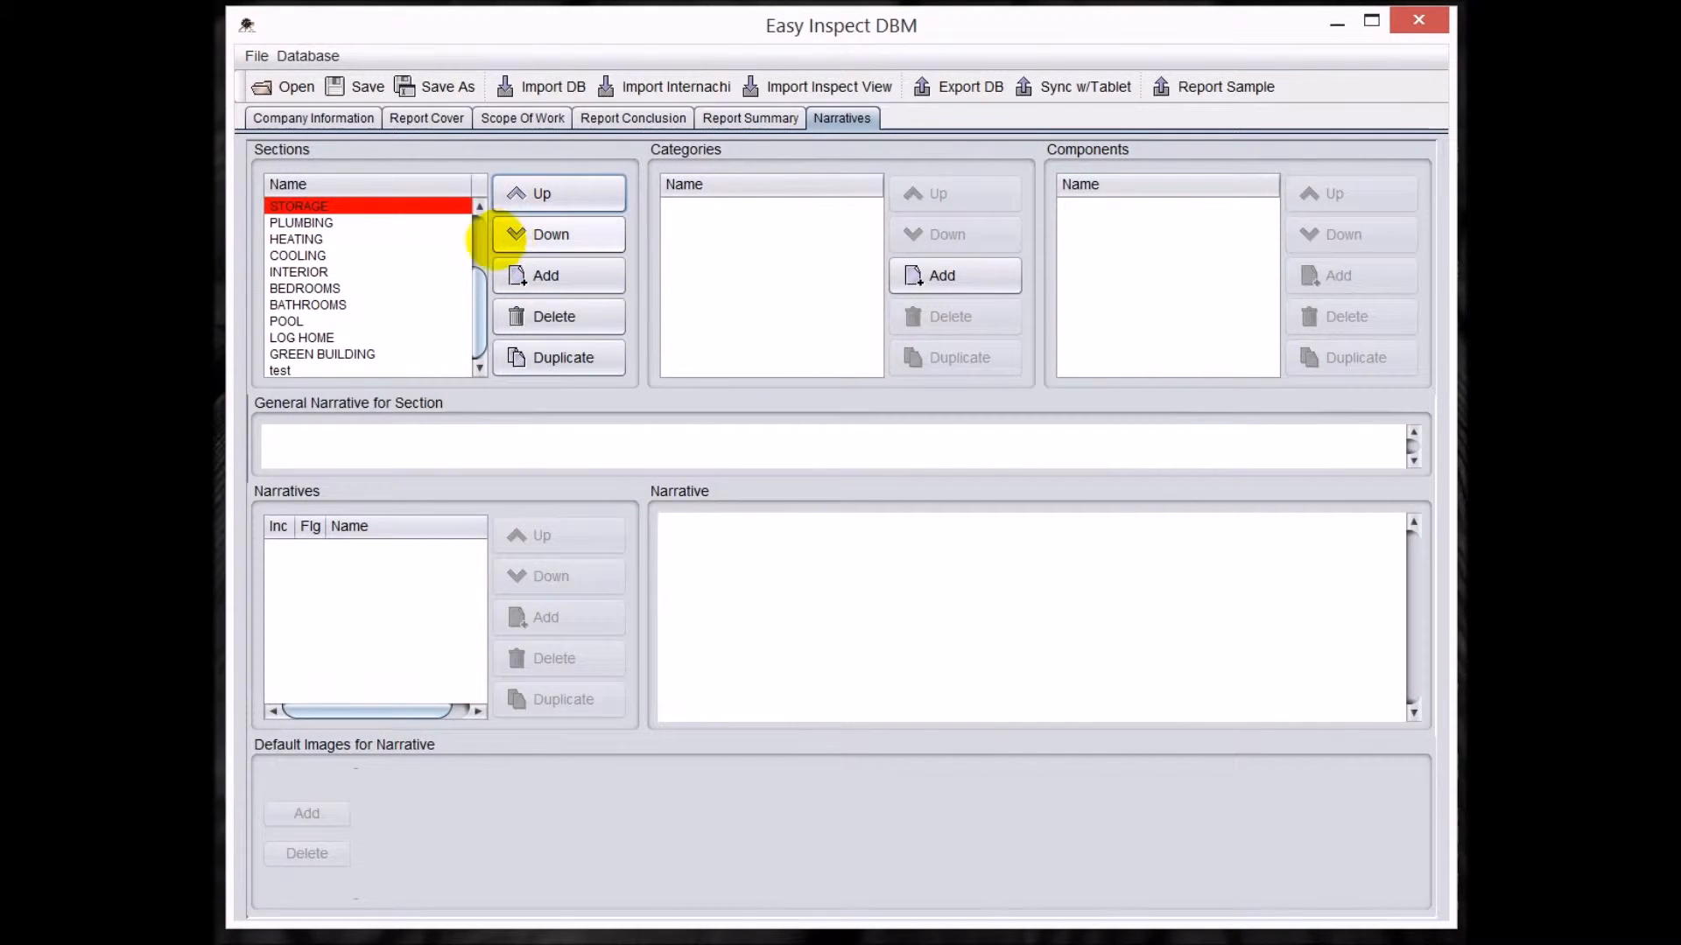
{"action": "left_click", "coordinate": [479, 207]}
{"action": "left_click", "coordinate": [479, 207]}
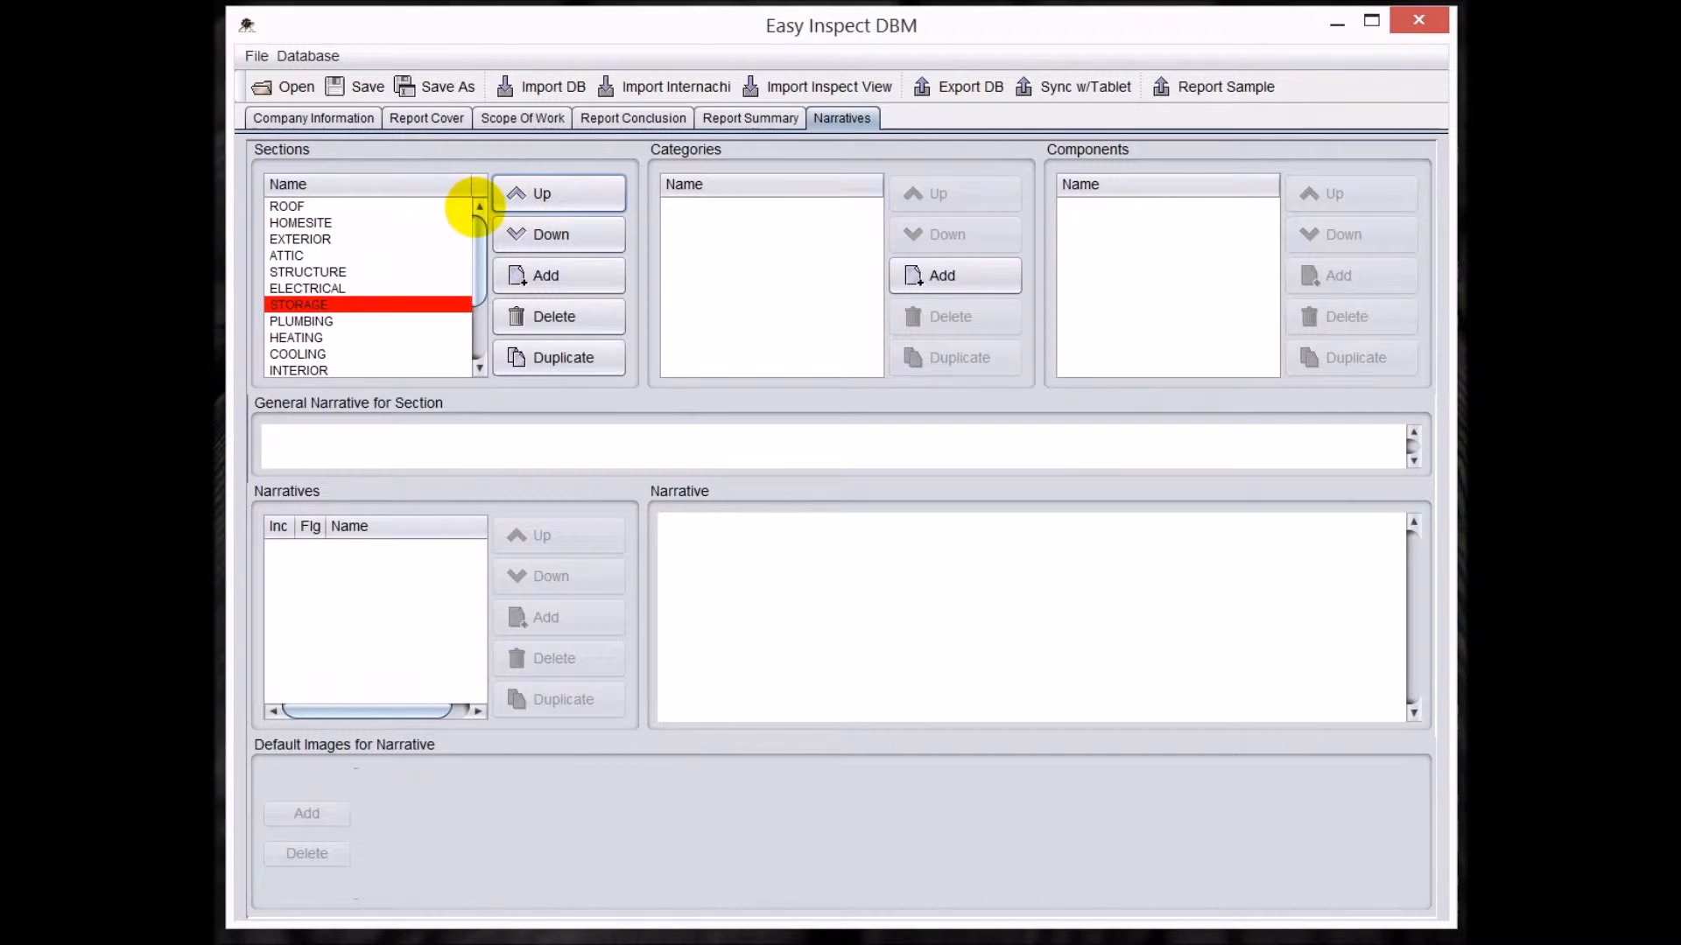
{"action": "left_click", "coordinate": [532, 195]}
{"action": "left_click", "coordinate": [532, 195]}
{"action": "left_click", "coordinate": [533, 195]}
{"action": "left_click", "coordinate": [532, 195]}
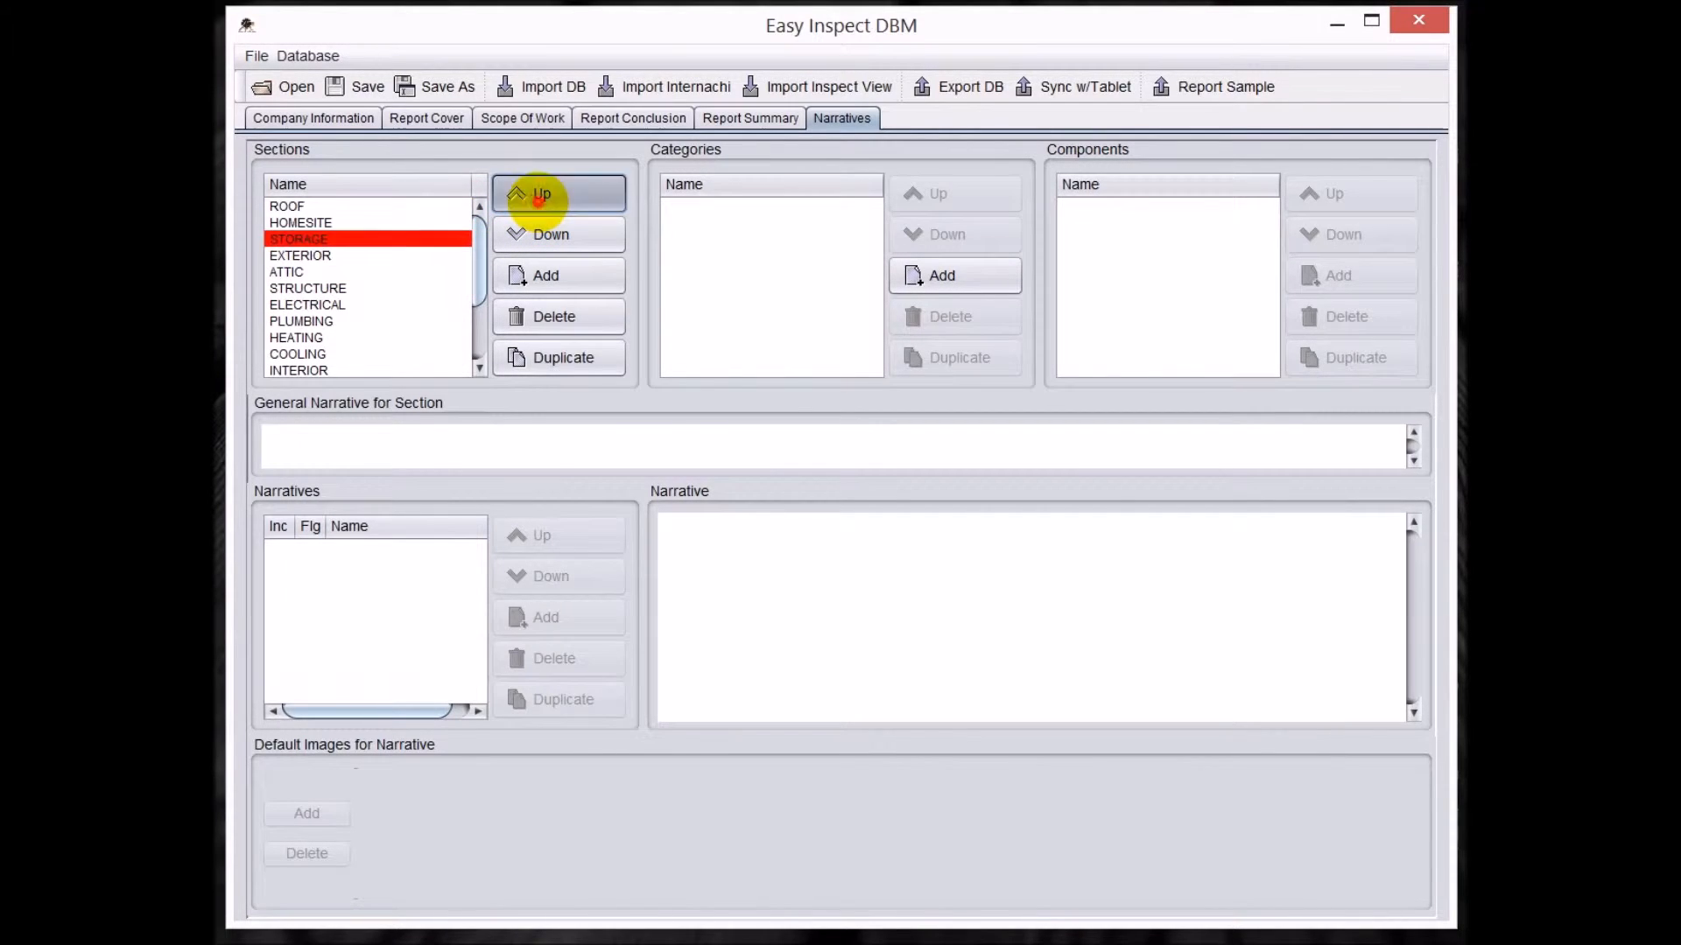
{"action": "left_click", "coordinate": [533, 196]}
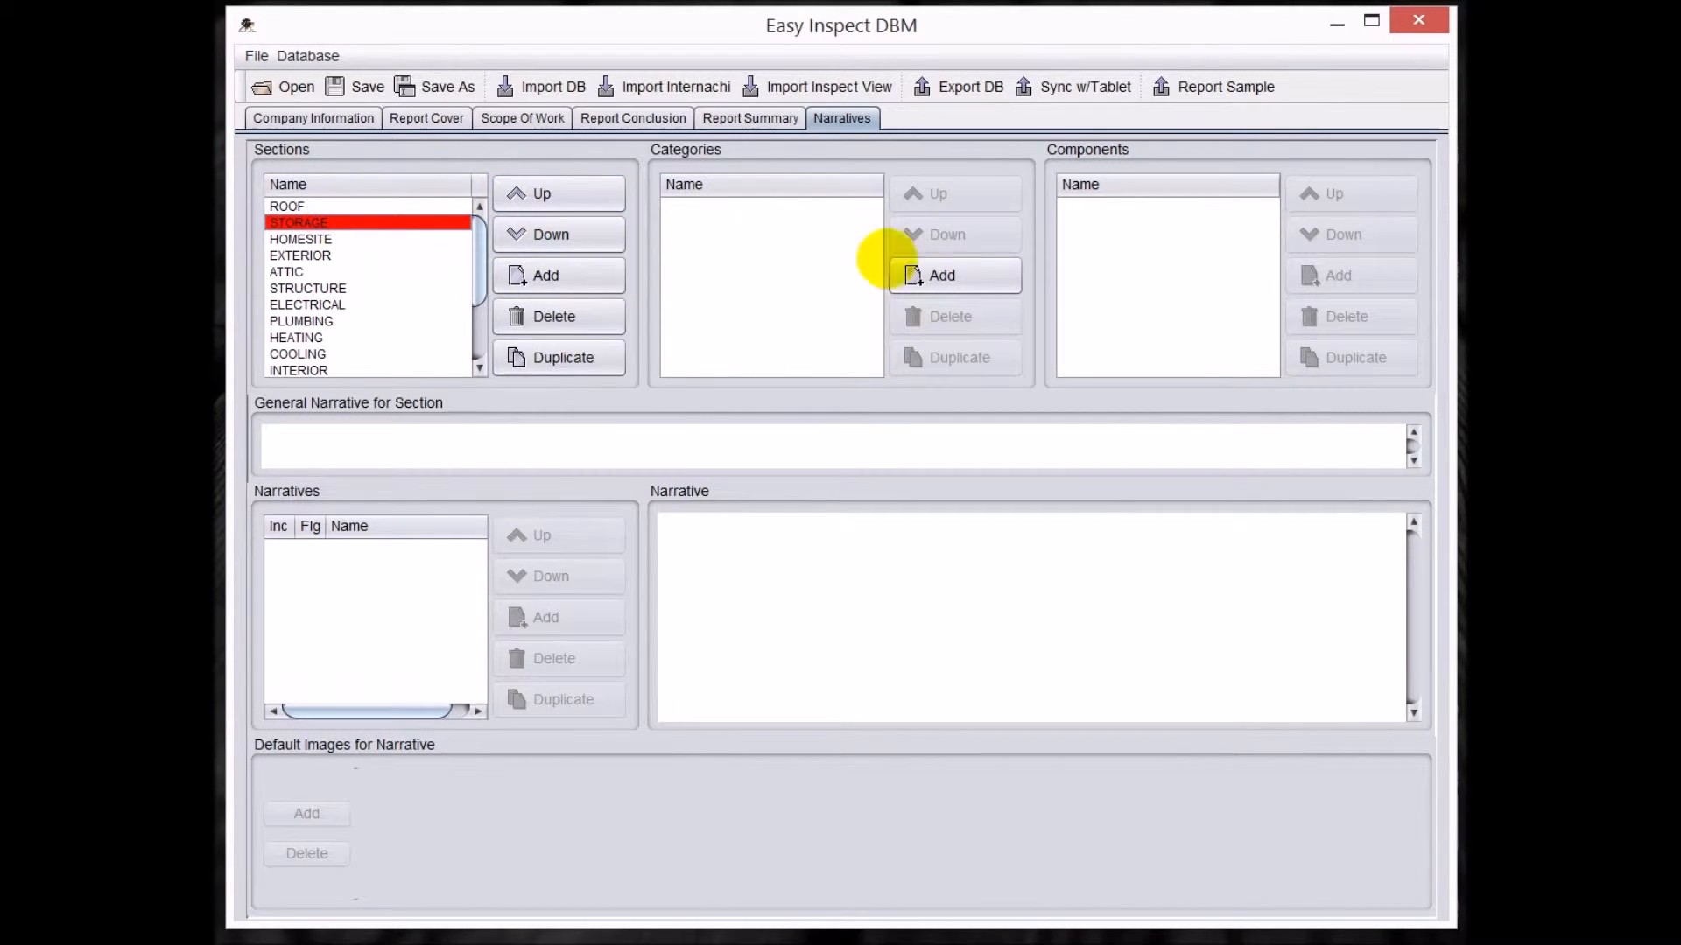
Add a category named DETACHED STORAGE SHED to the STORAGE section.
{"action": "left_click", "coordinate": [941, 275]}
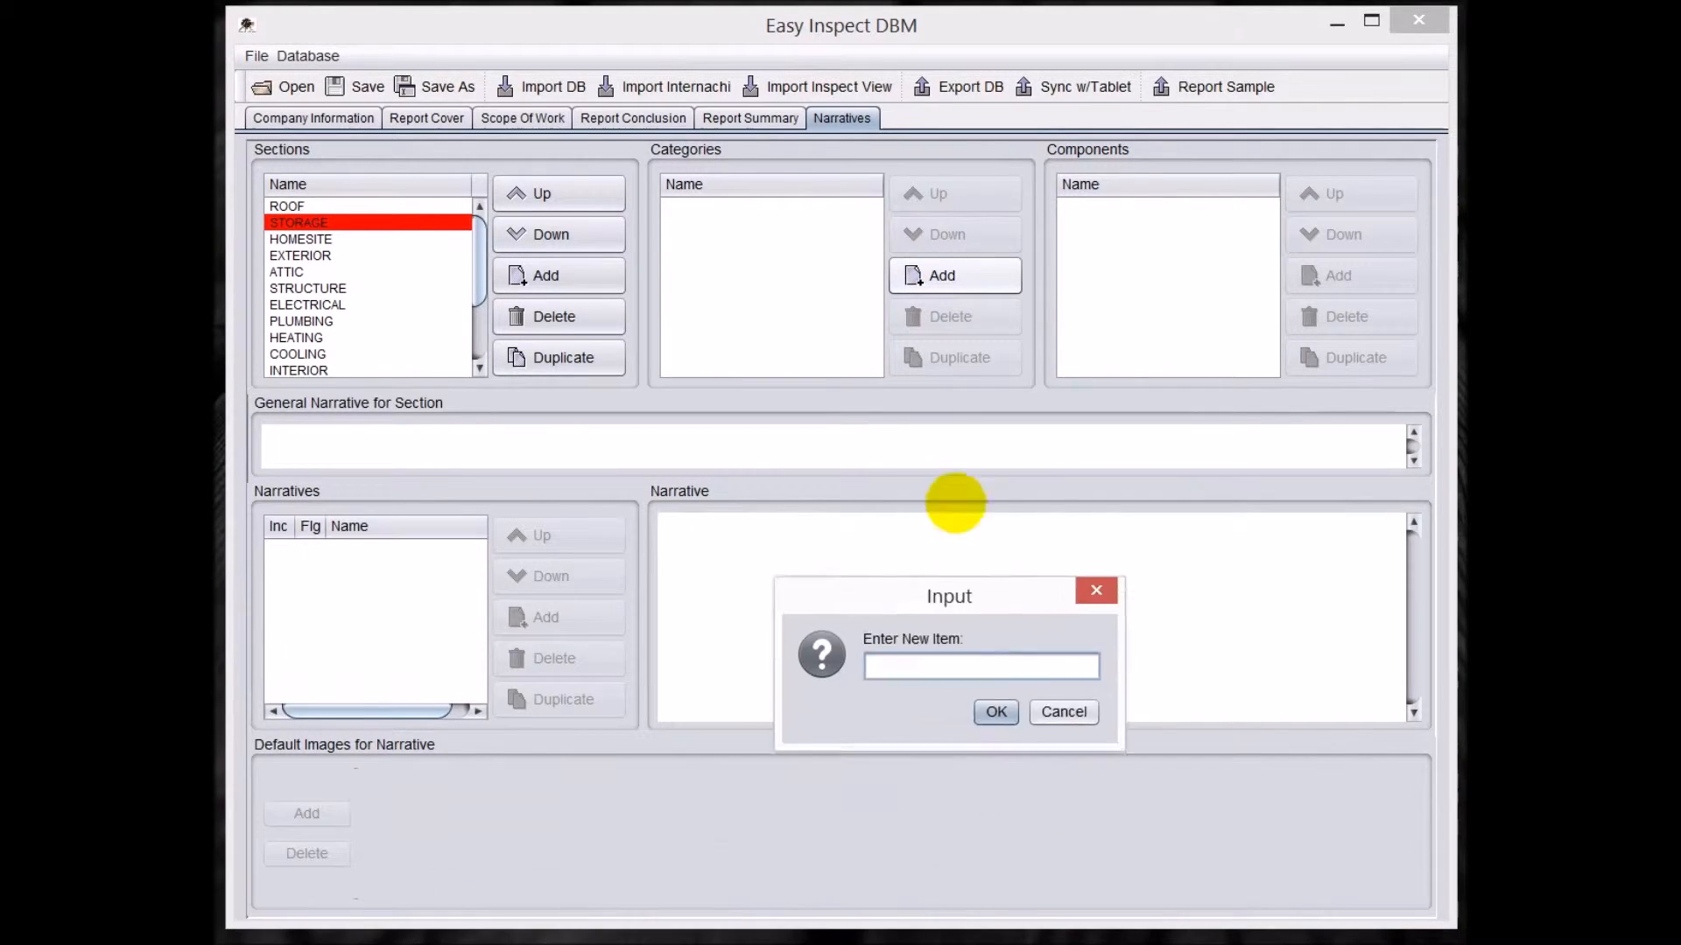
{"action": "type", "text": "DETA"}
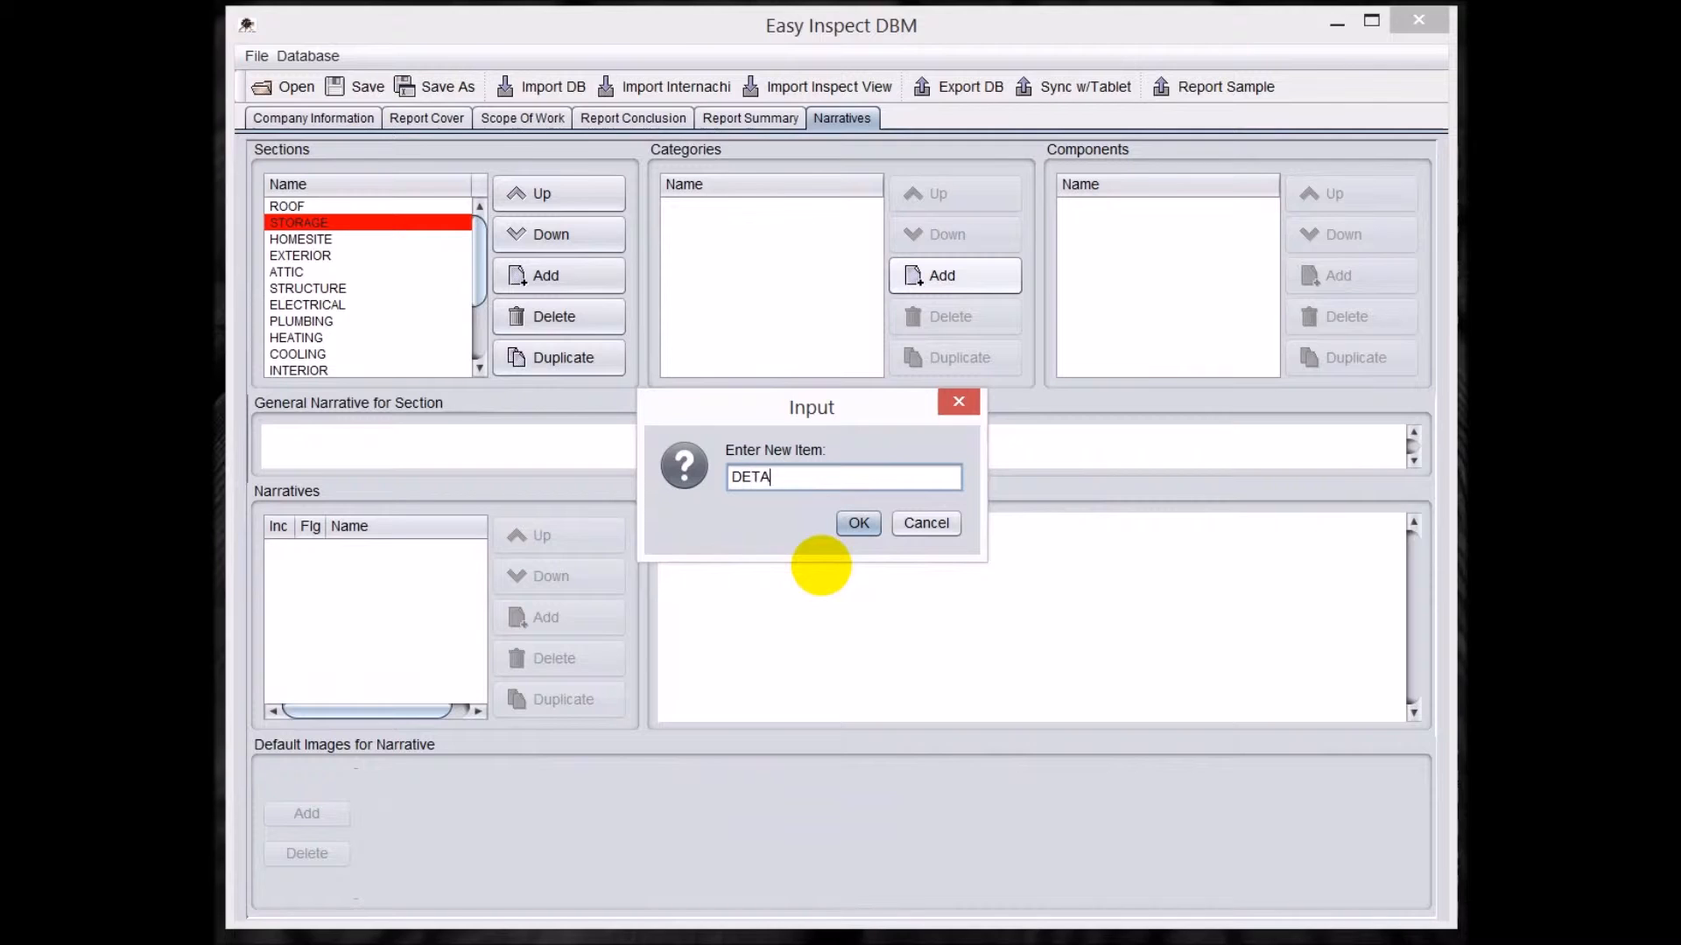
{"action": "type", "text": "CHED STORAGE SHED"}
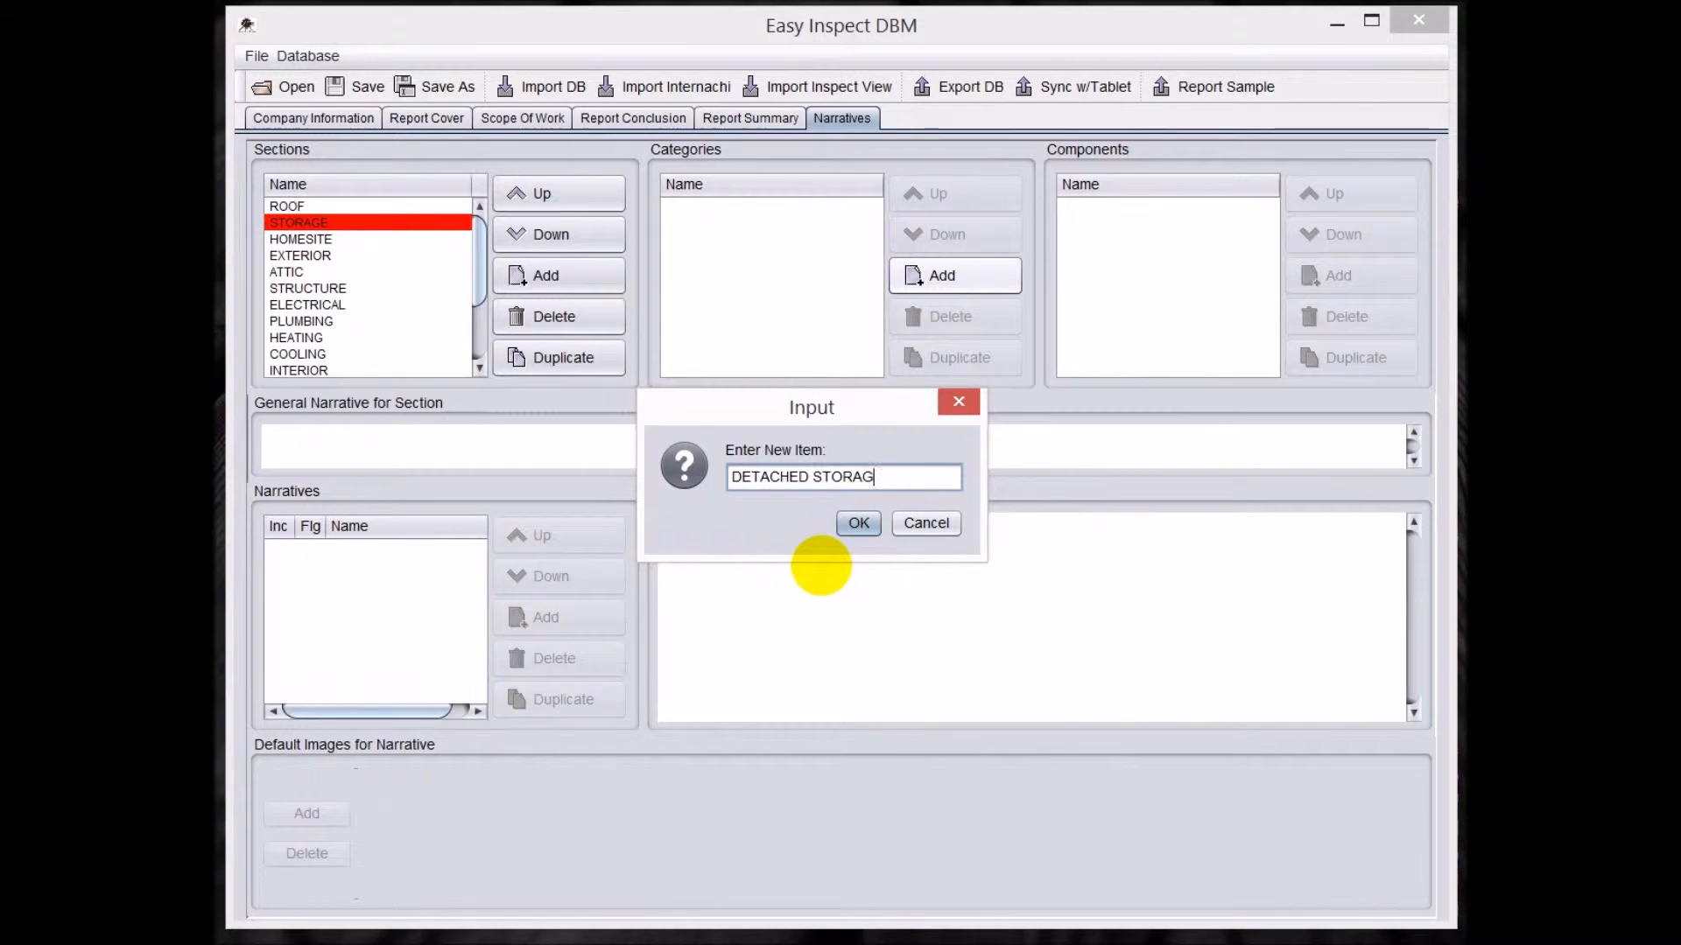
{"action": "left_click", "coordinate": [858, 523]}
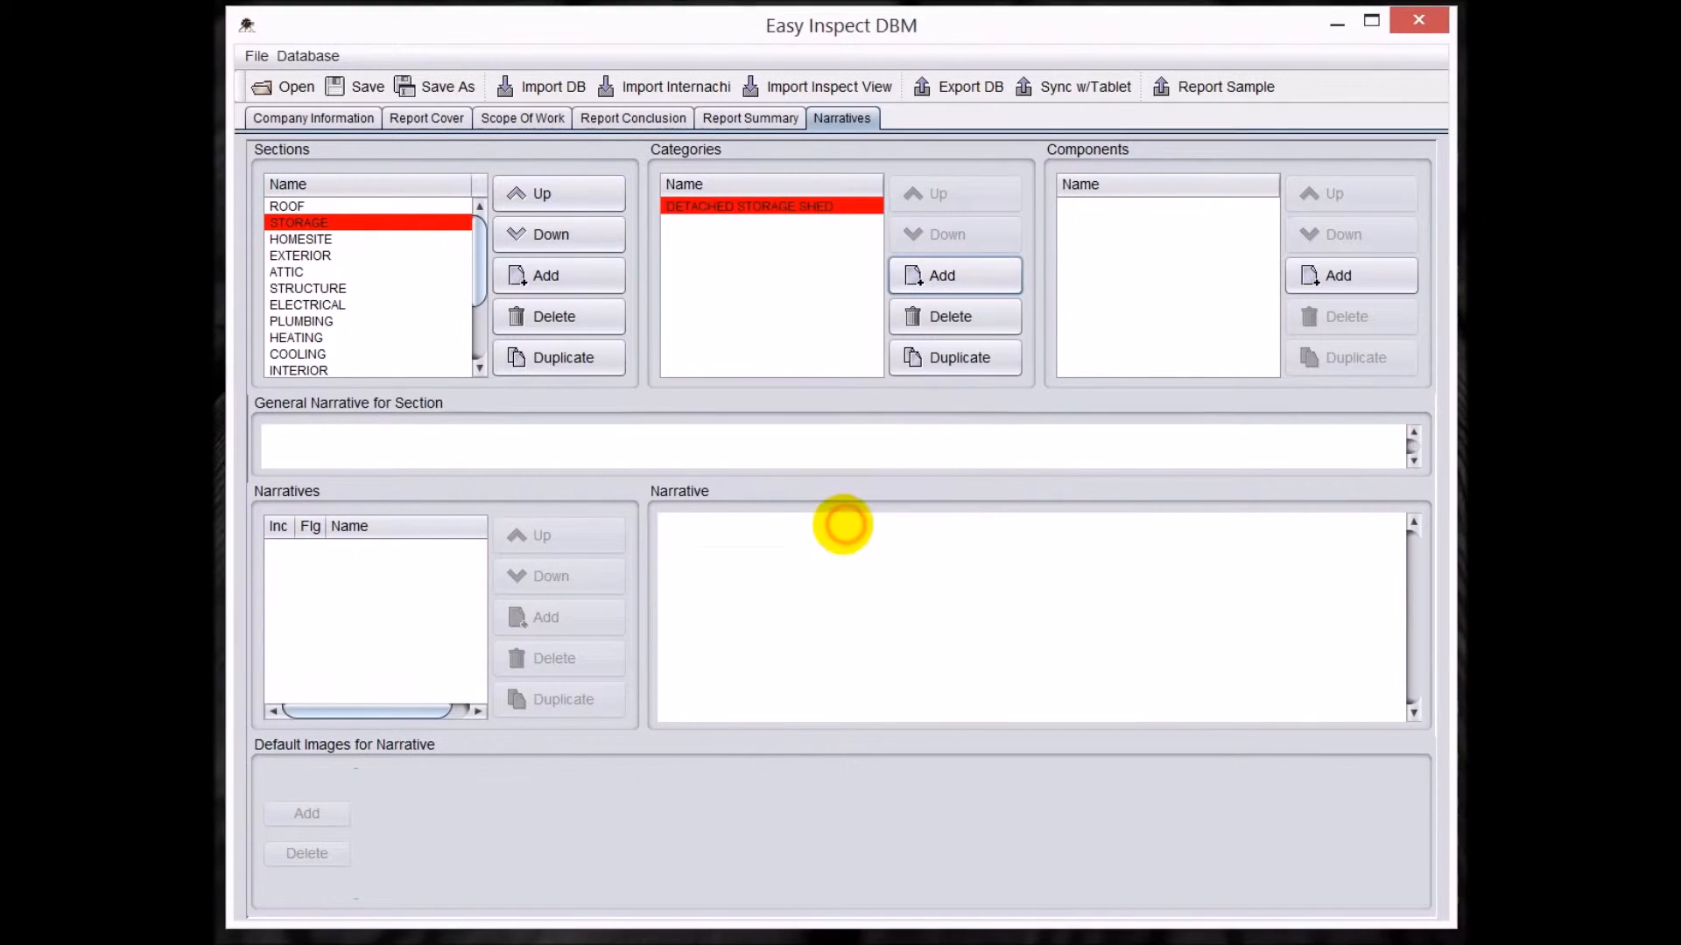
Add a component named FOUNDATION to the DETACHED STORAGE SHED category.
{"action": "left_click", "coordinate": [1336, 275]}
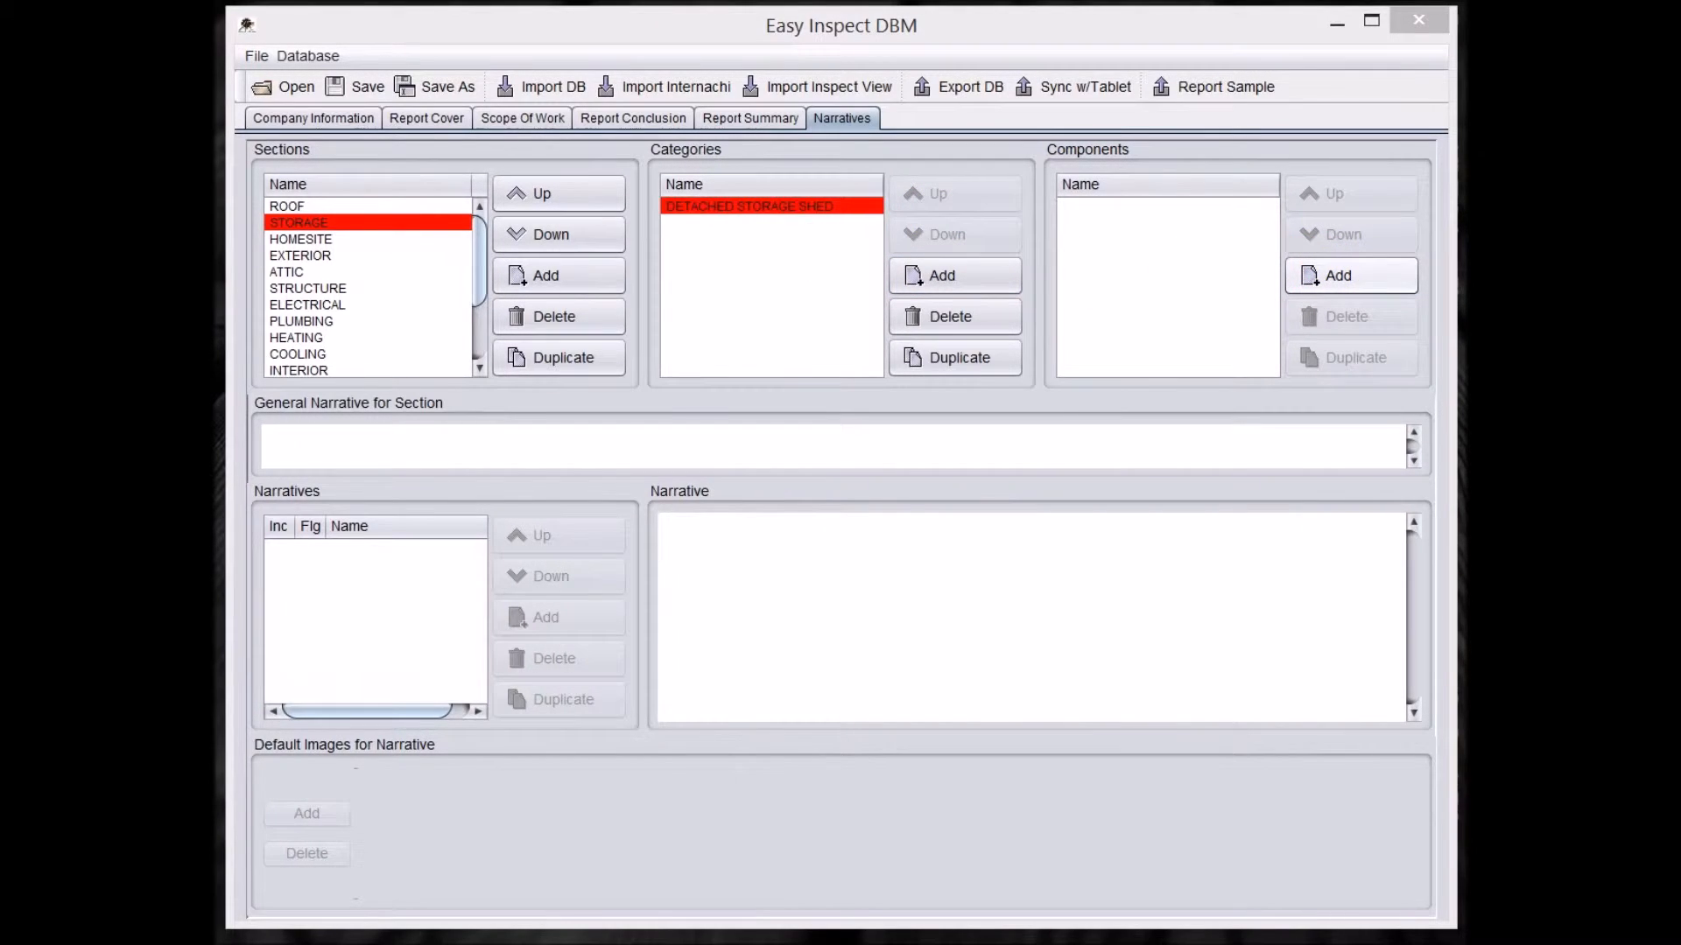
{"action": "left_click_drag", "start_coordinate": [1035, 405], "coordinate": [956, 330]}
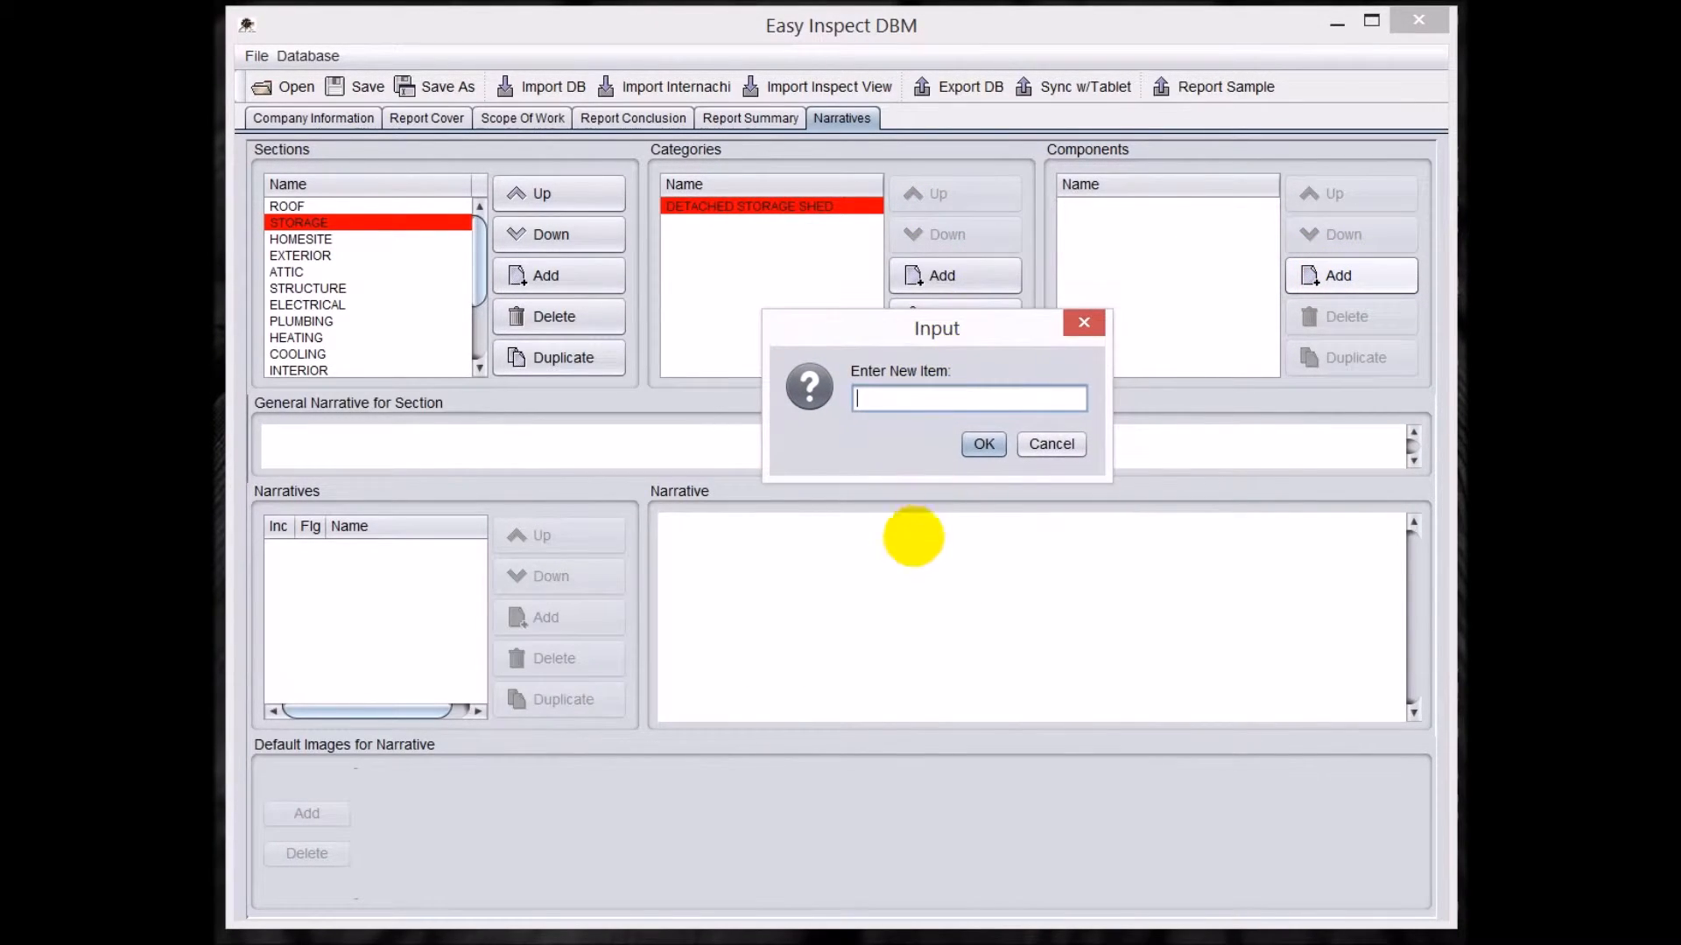
{"action": "type", "text": "FOUNDATION"}
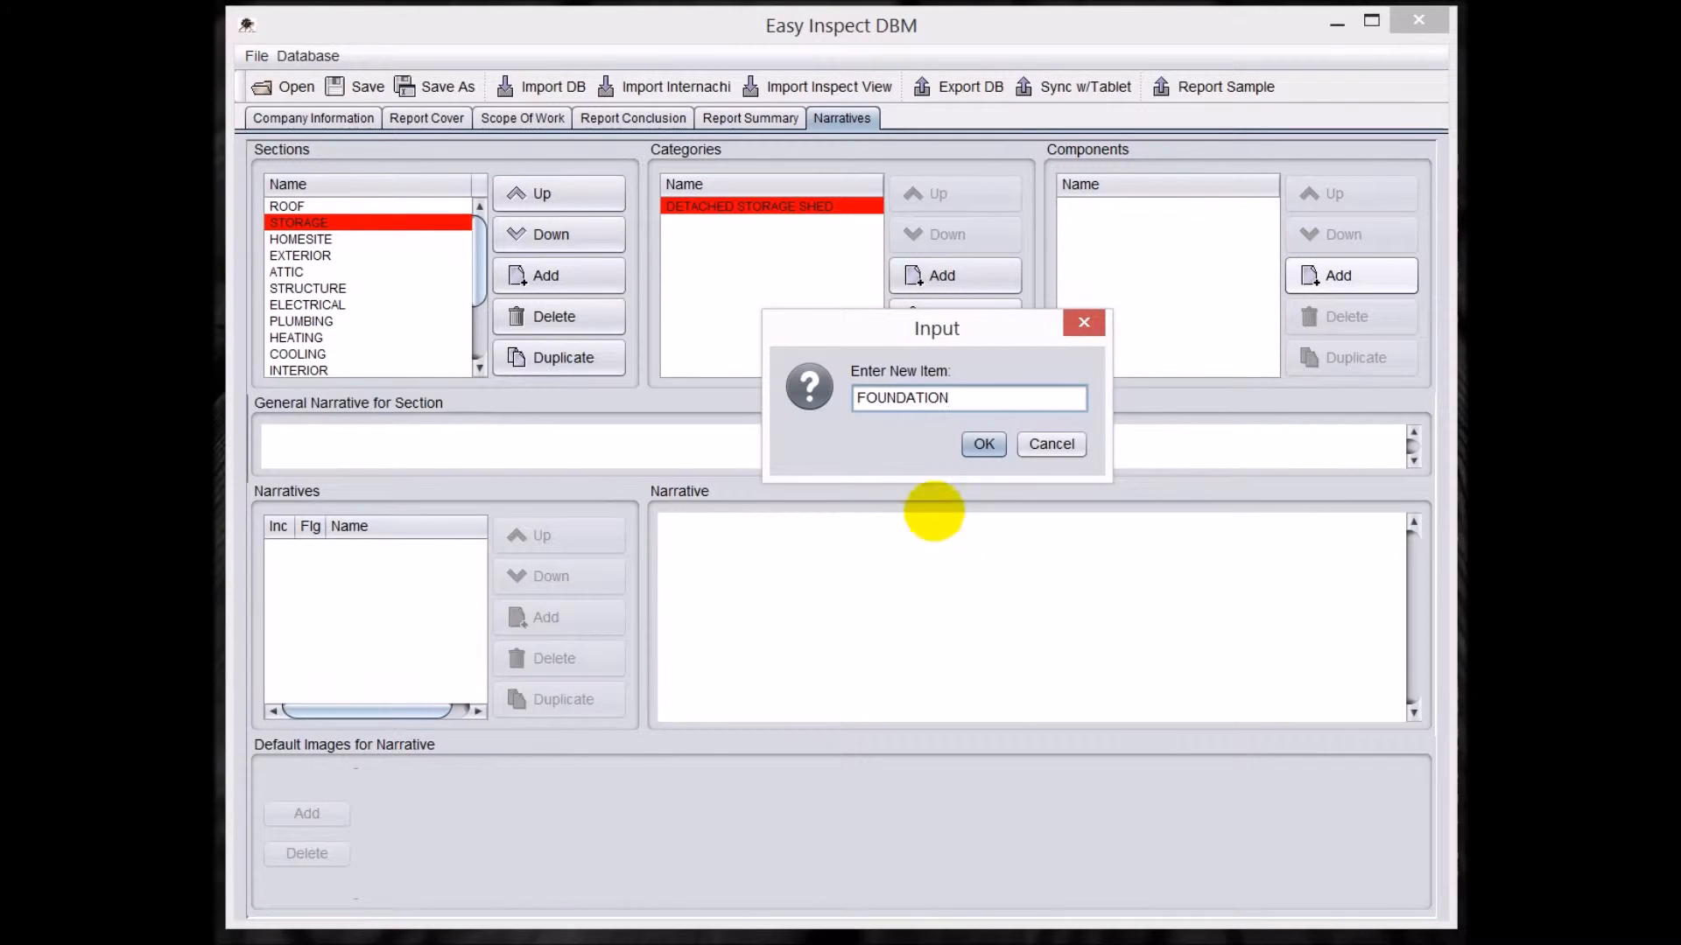
{"action": "left_click", "coordinate": [982, 444]}
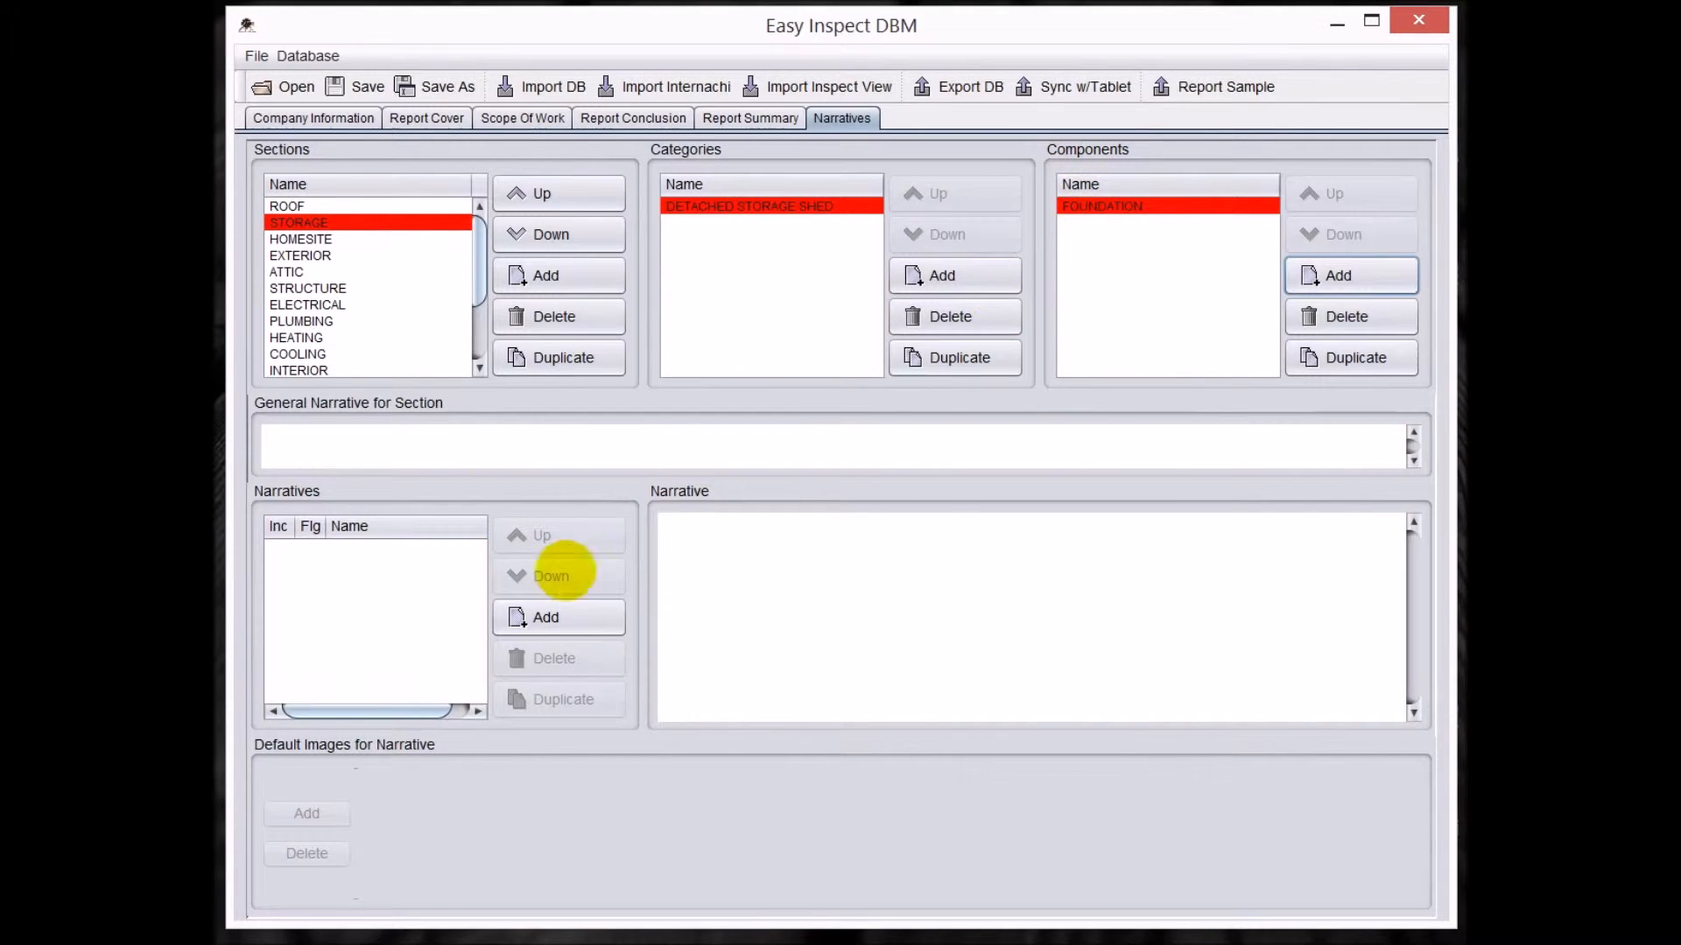
Add a narrative named WOOD FOUNDATION OK to the FOUNDATION component of the detached storage shed.
{"action": "left_click", "coordinate": [525, 620]}
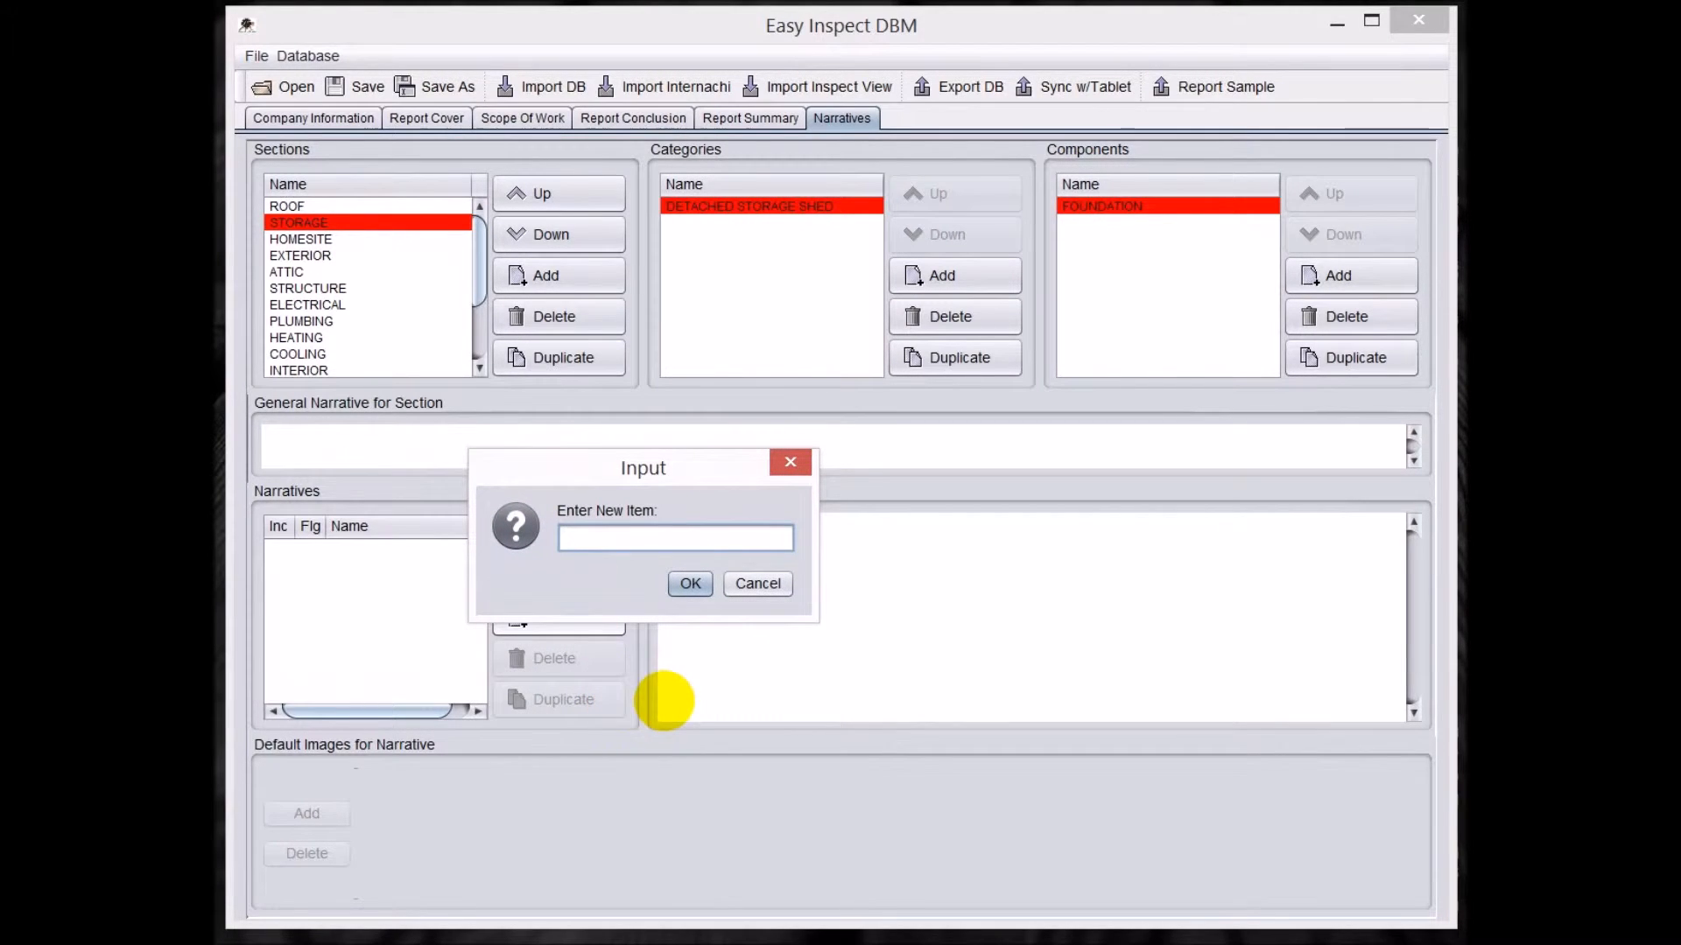
{"action": "type", "text": "WOOD FOUNDATION"}
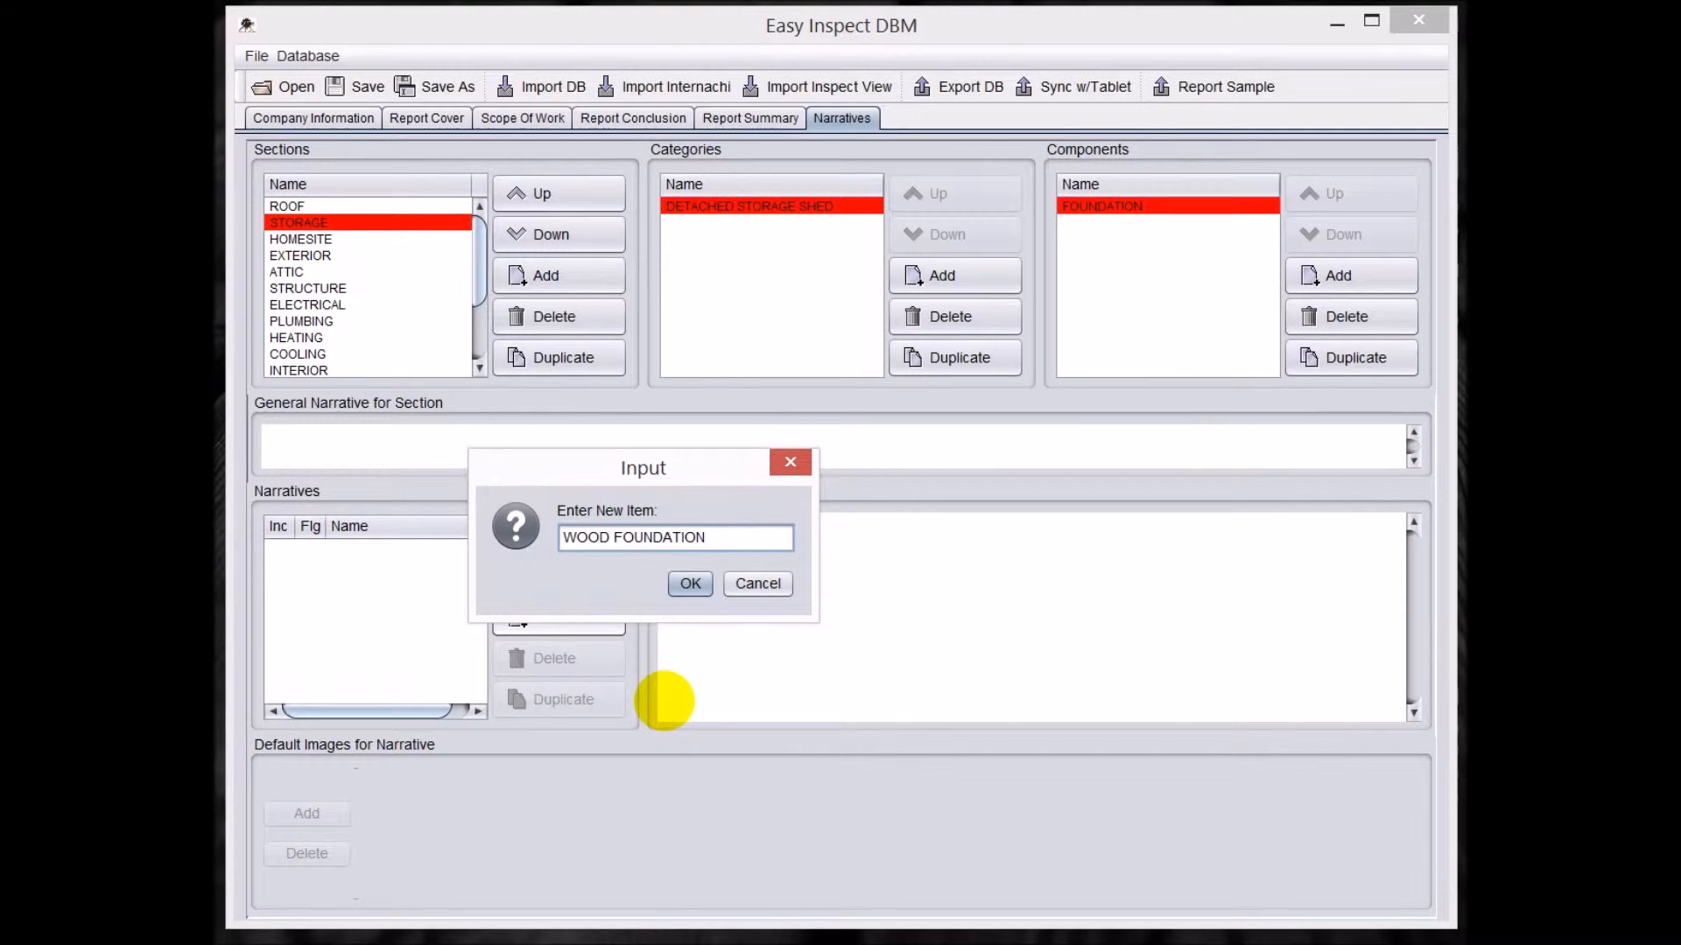
{"action": "type", "text": " OK"}
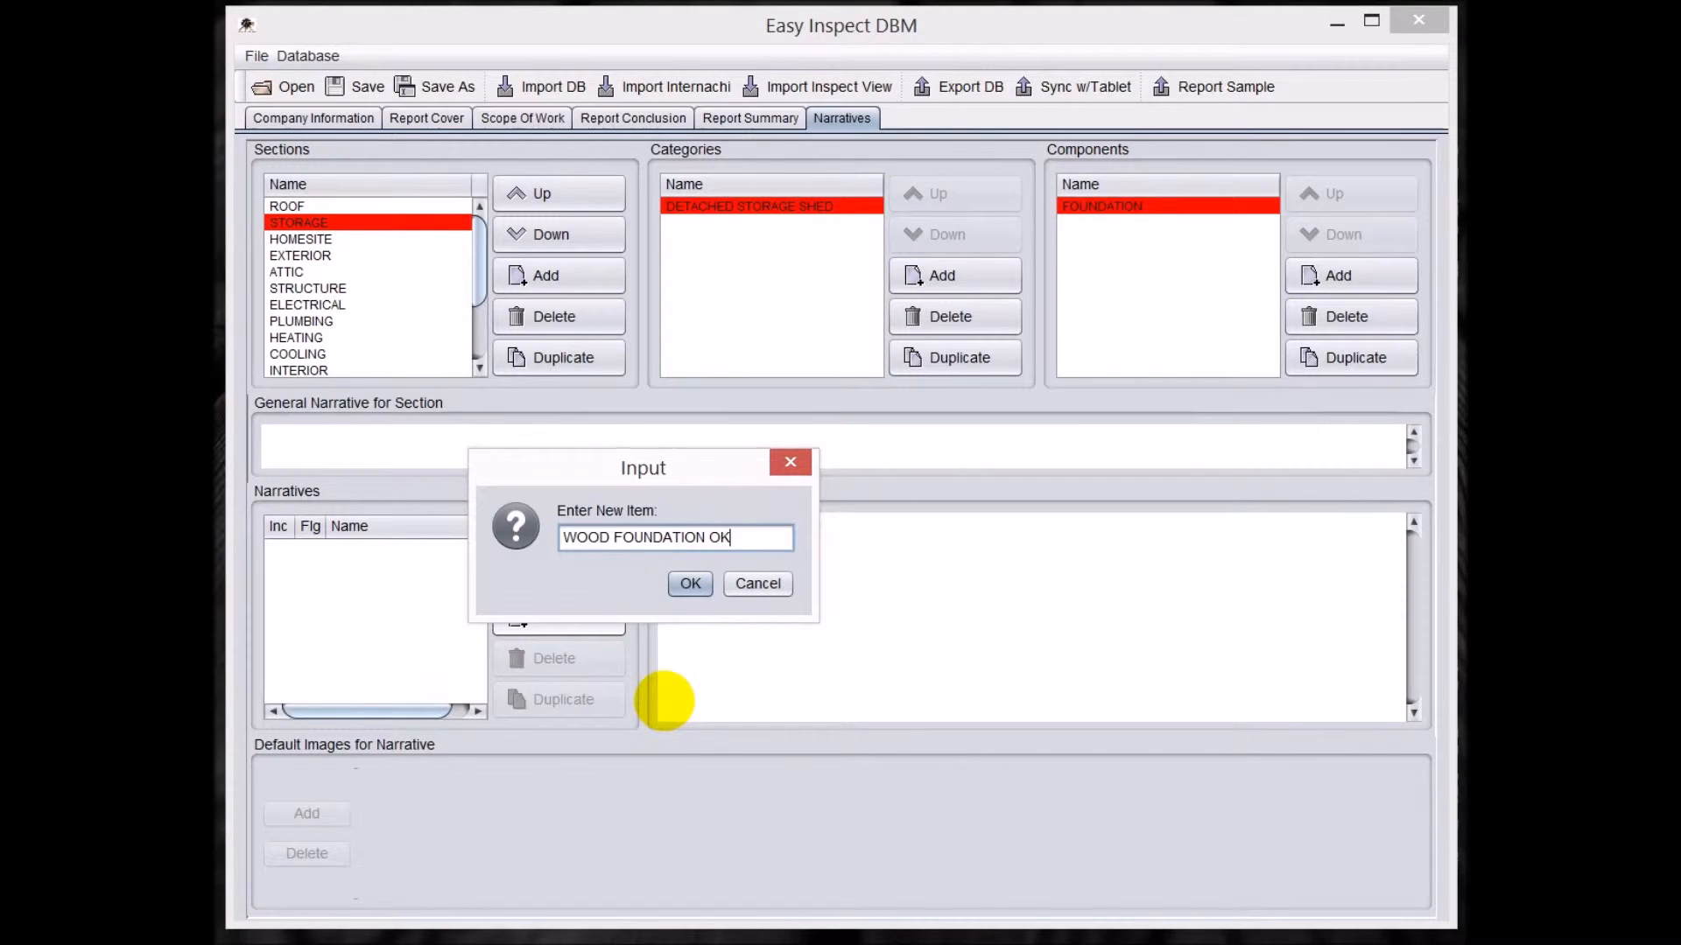
{"action": "left_click", "coordinate": [689, 583]}
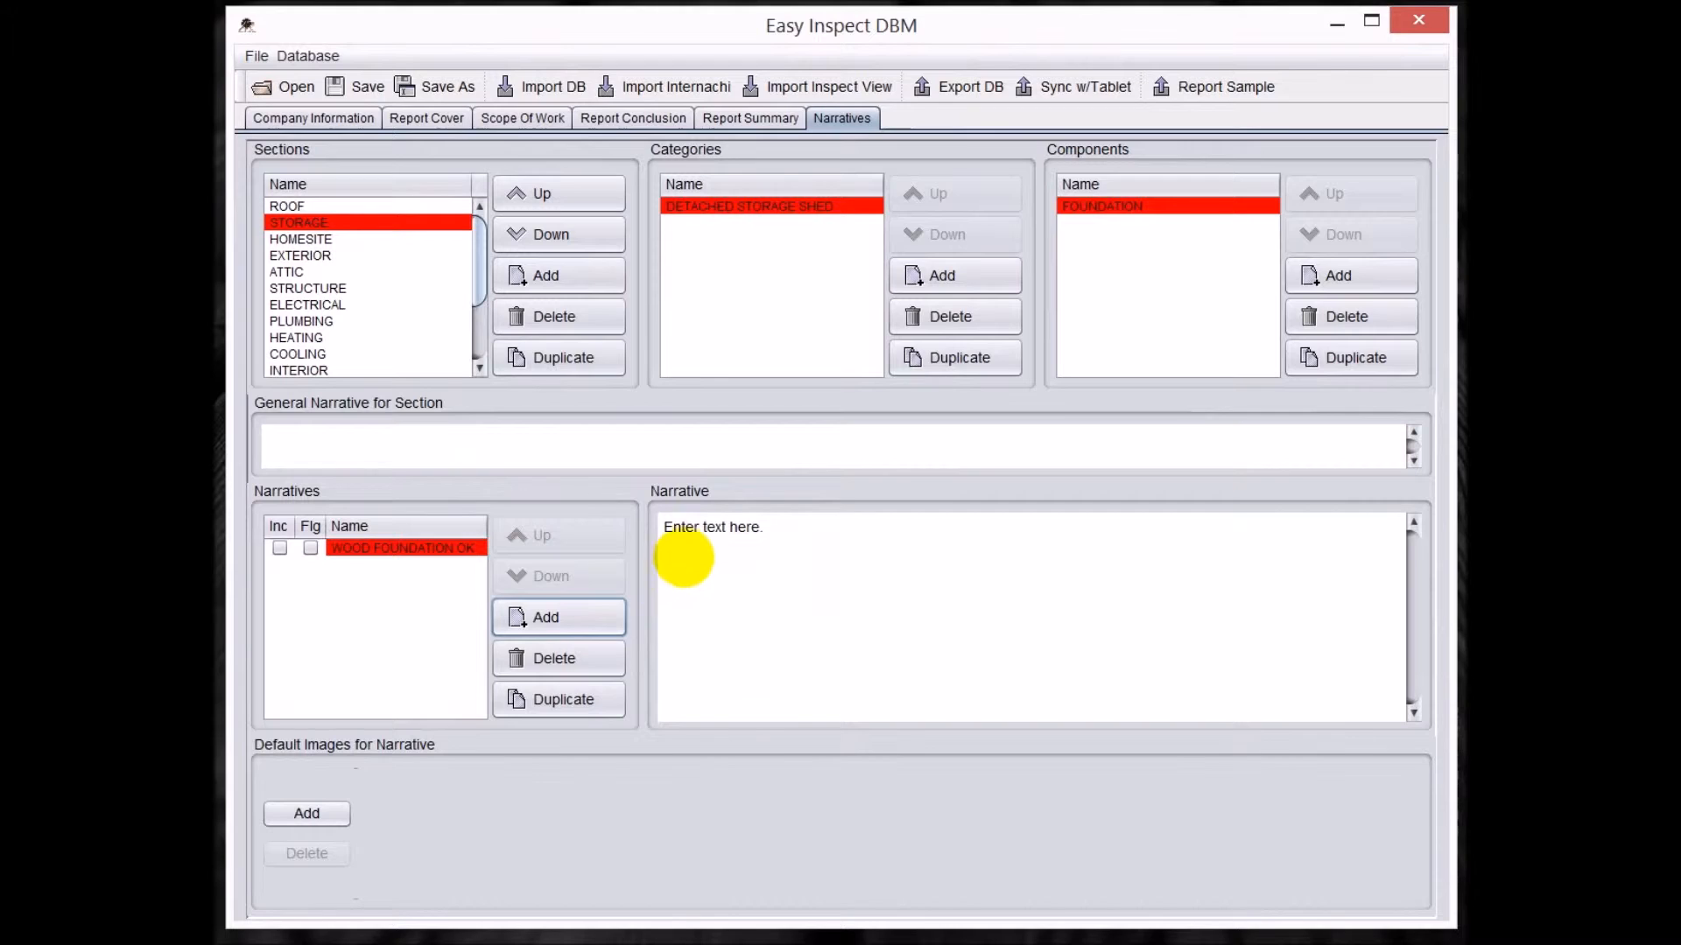
Replace the WOOD FOUNDATION OK placeholder text with "The wood foundation has been treated for weather.".
{"action": "left_click", "coordinate": [704, 531]}
{"action": "left_click_drag", "start_coordinate": [765, 527], "coordinate": [656, 521]}
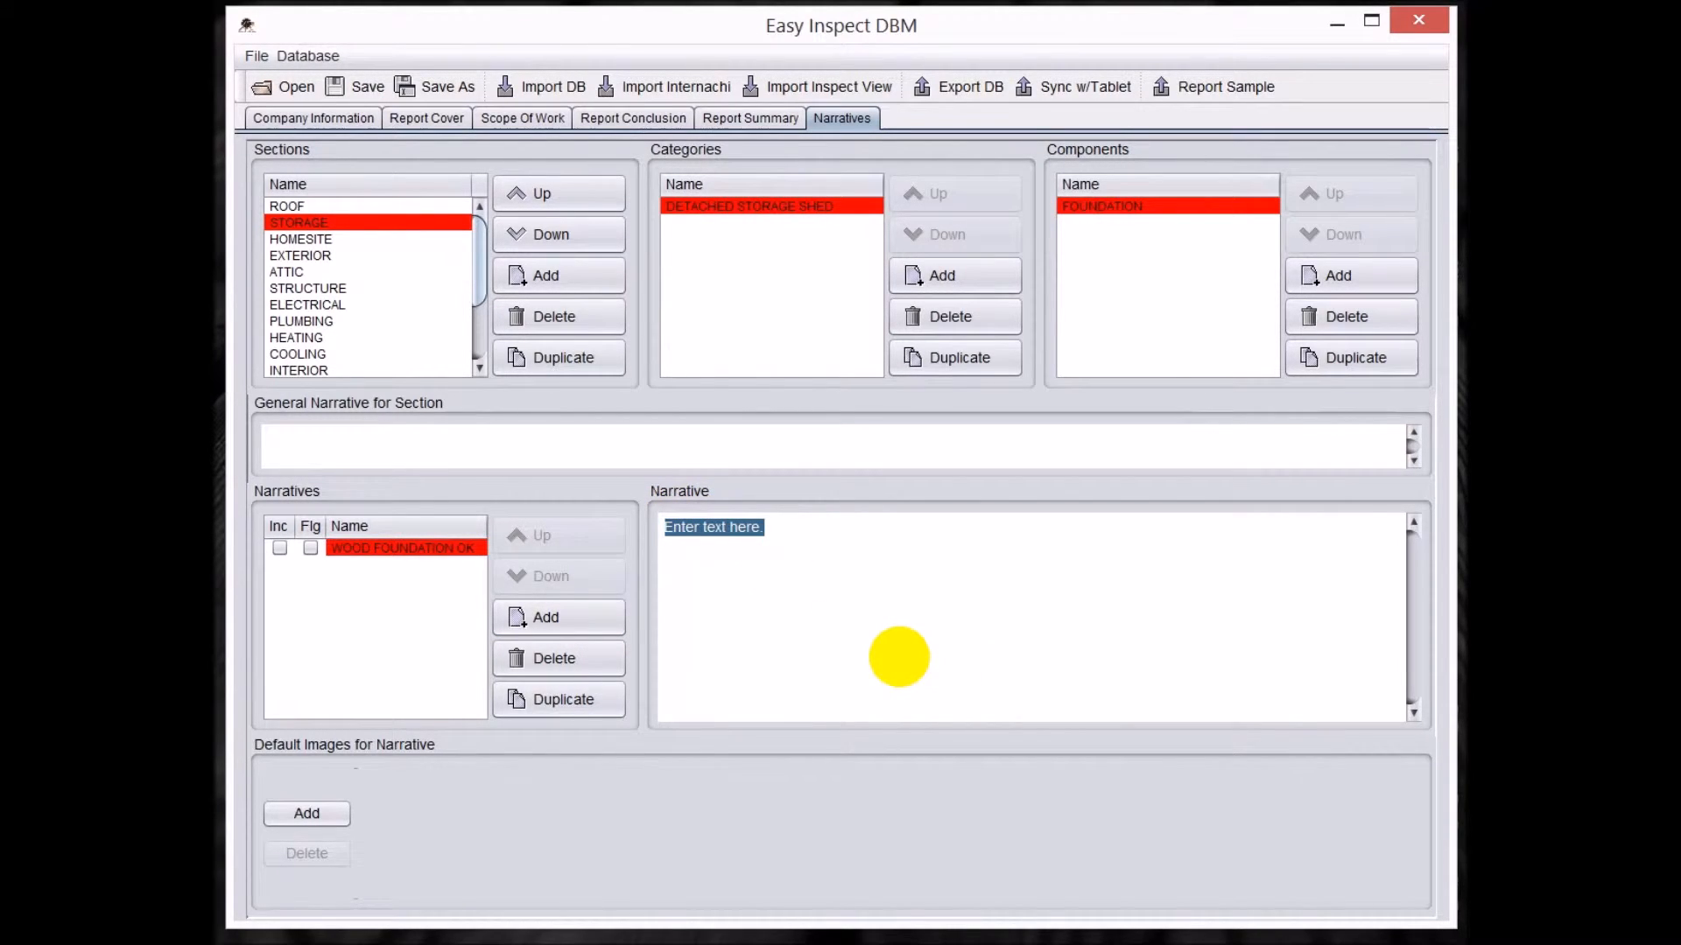
{"action": "type", "text": "The wood foundation "}
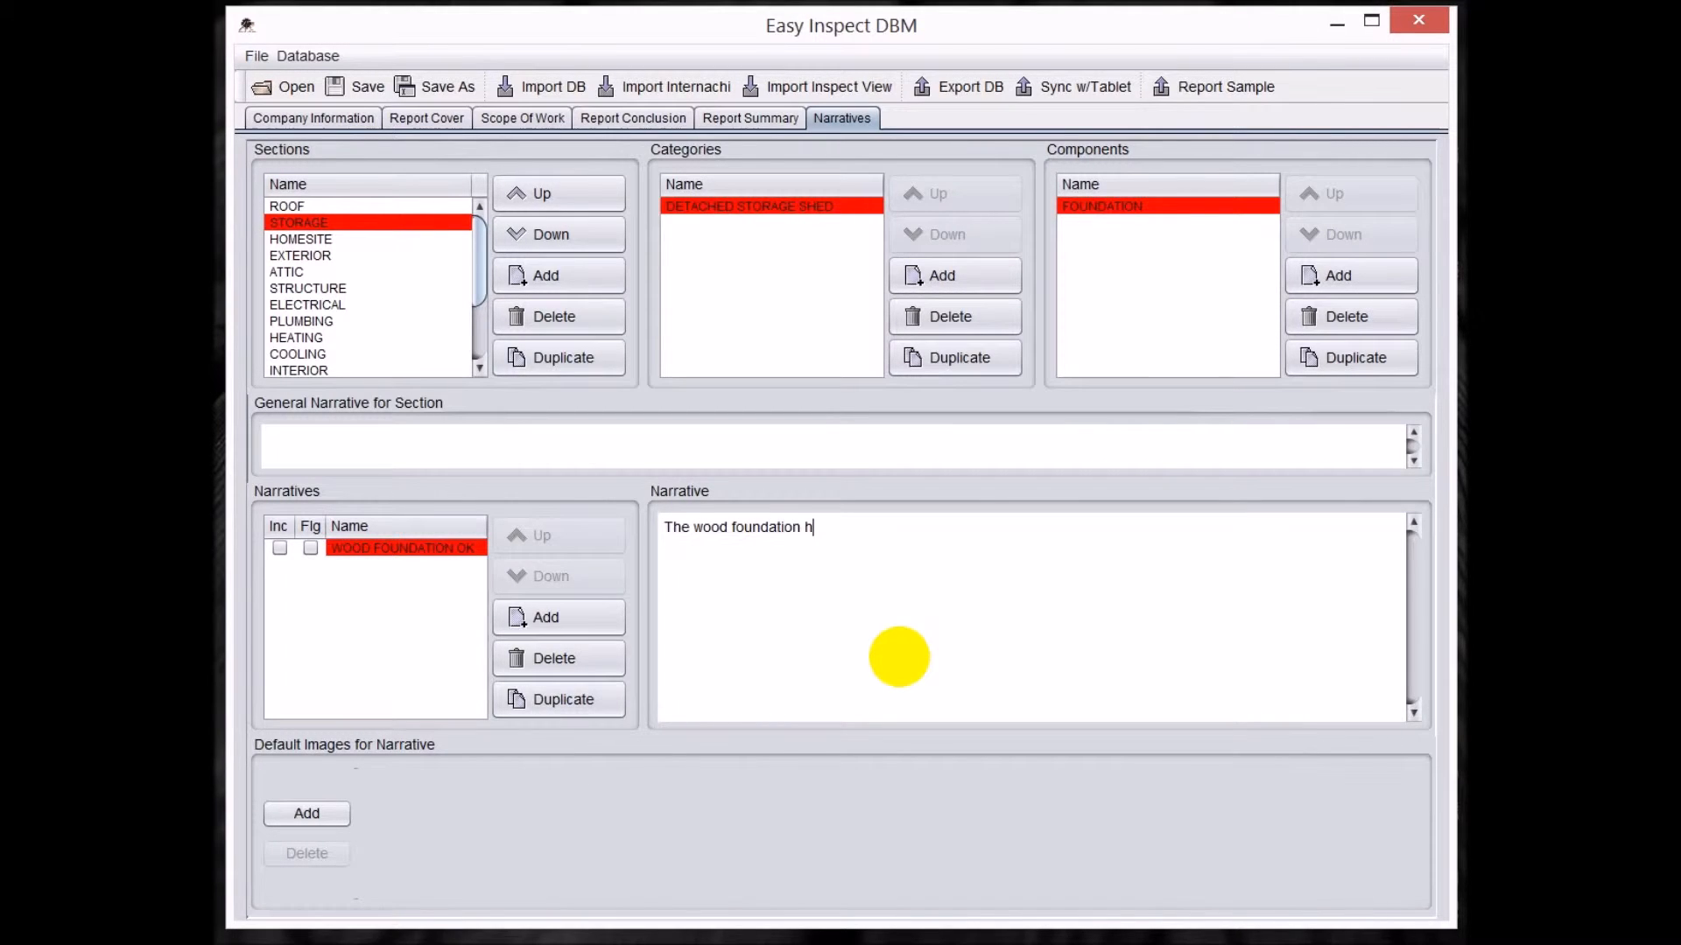
{"action": "type", "text": "has been tra"}
{"action": "type", "text": "eated for weather."}
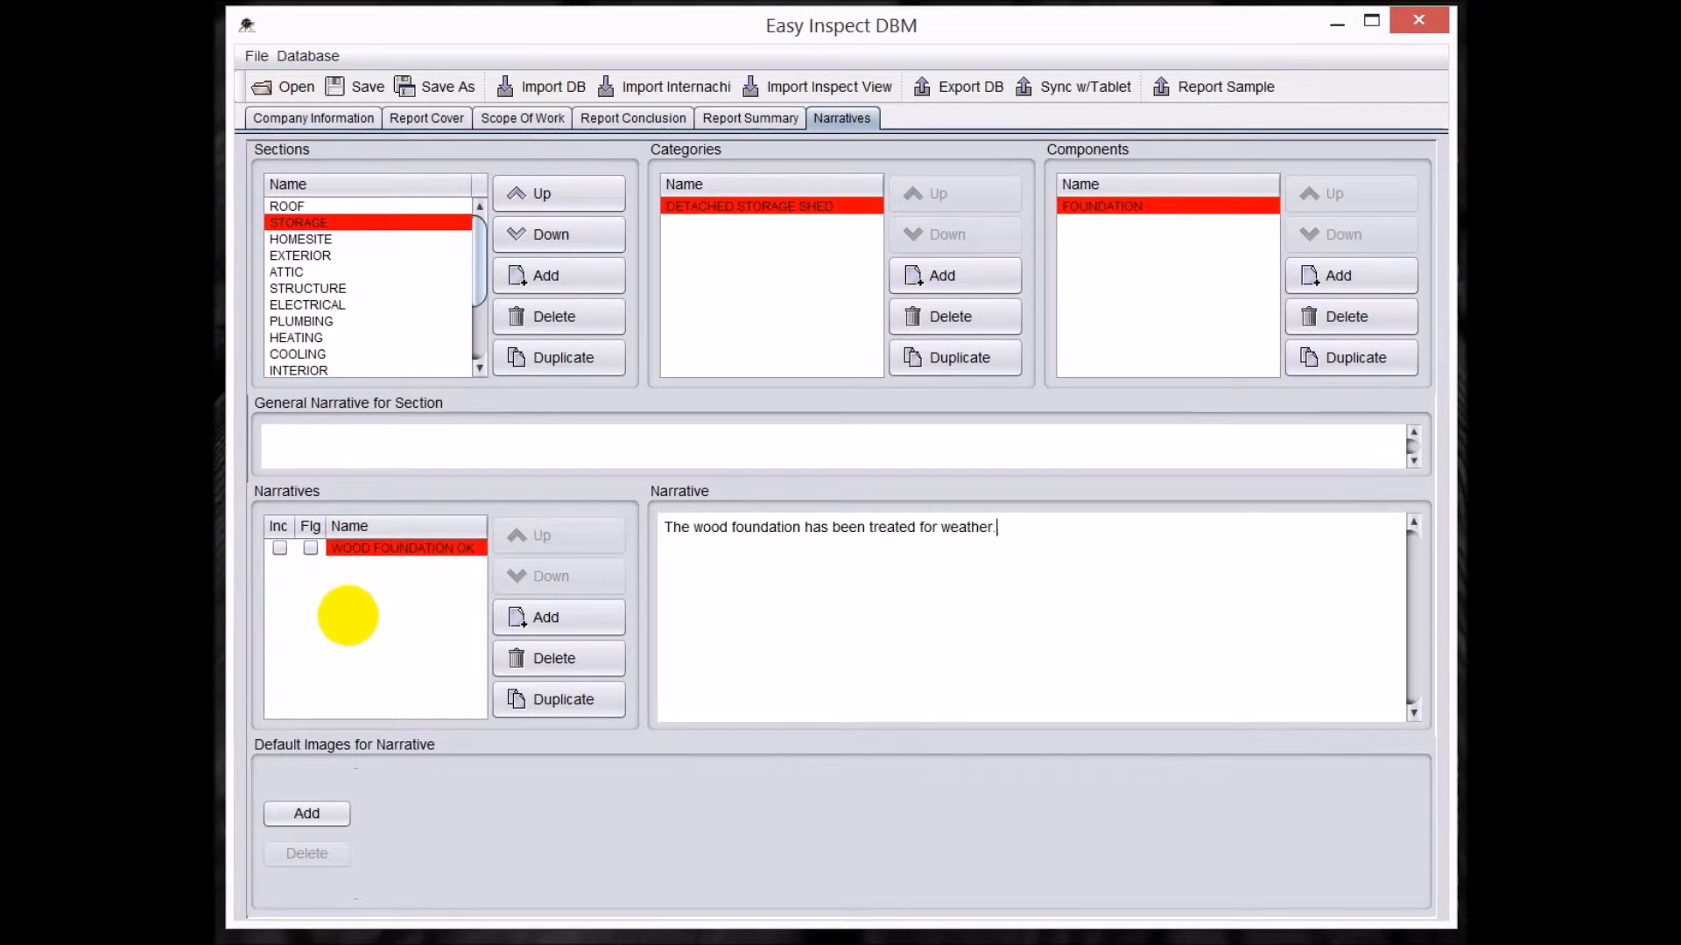
{"action": "left_click", "coordinate": [279, 547]}
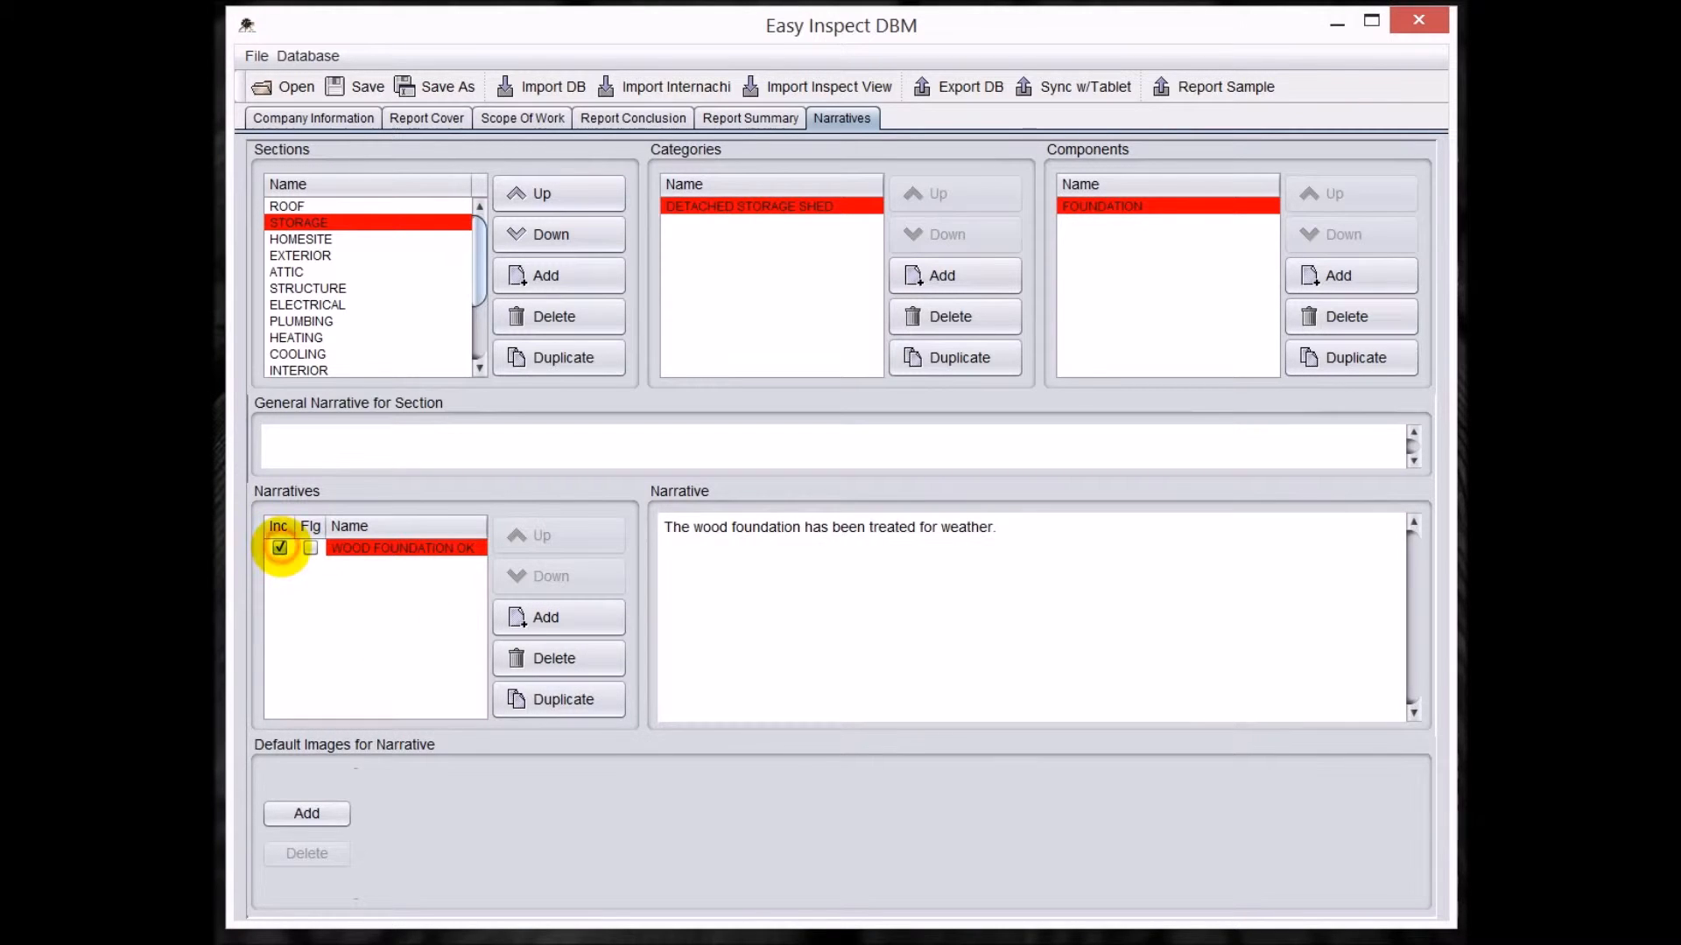
{"action": "left_click", "coordinate": [279, 547]}
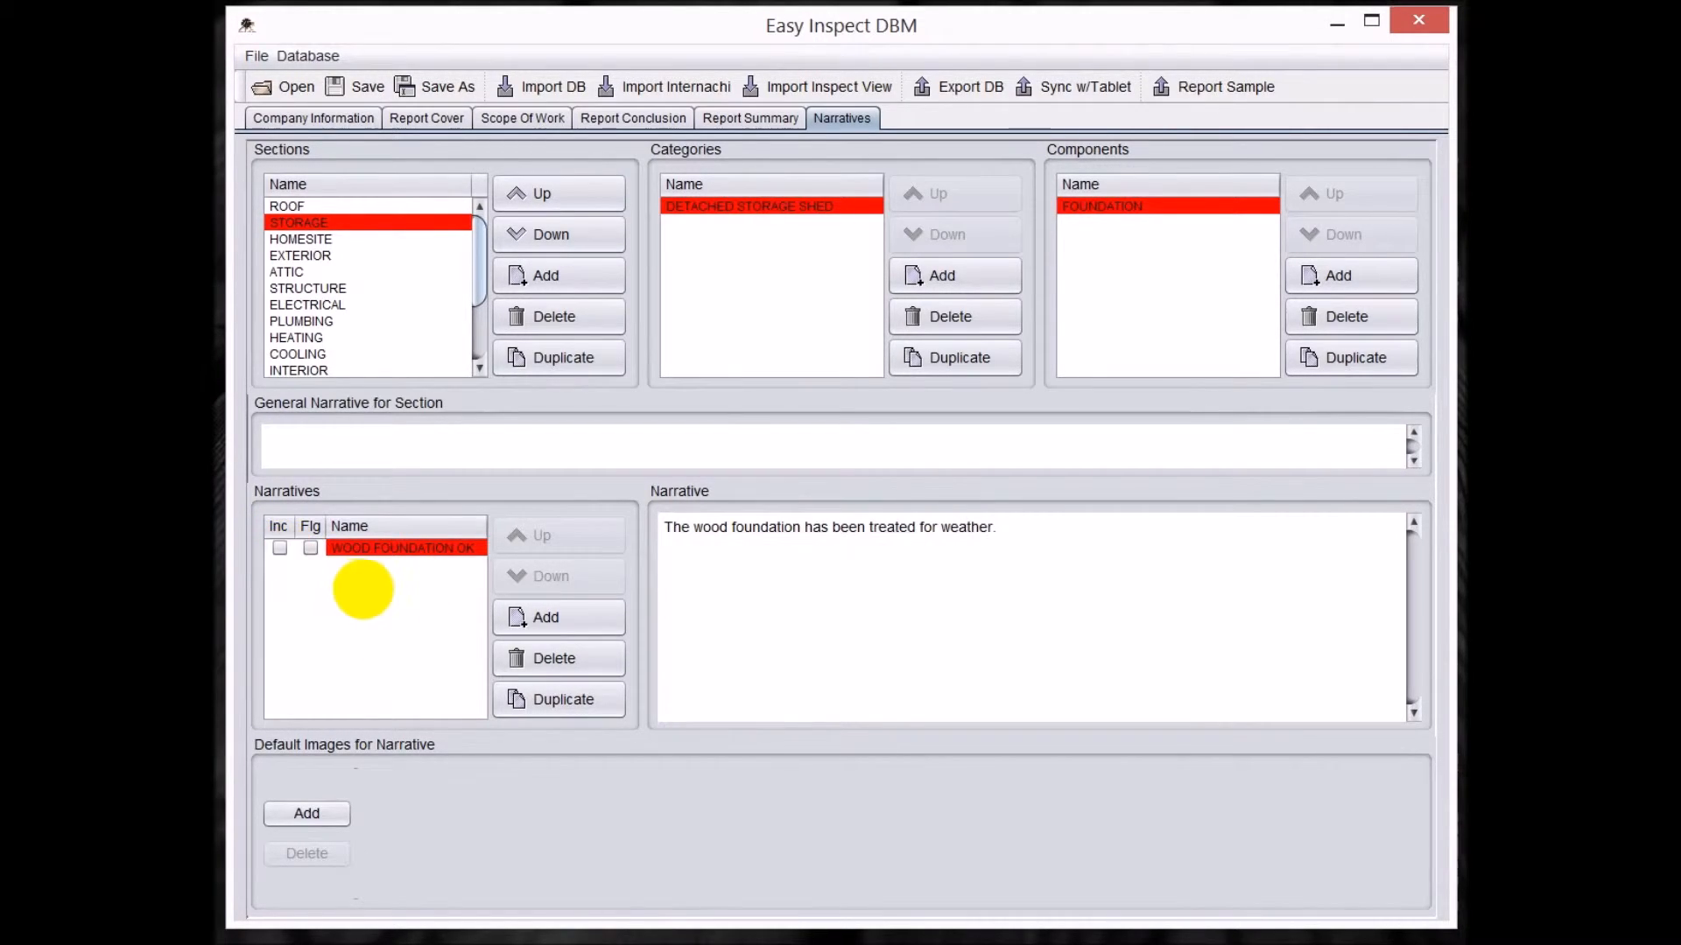
Add a second narrative named "Wood foundation rotted." to the FOUNDATION component.
{"action": "left_click", "coordinate": [574, 621]}
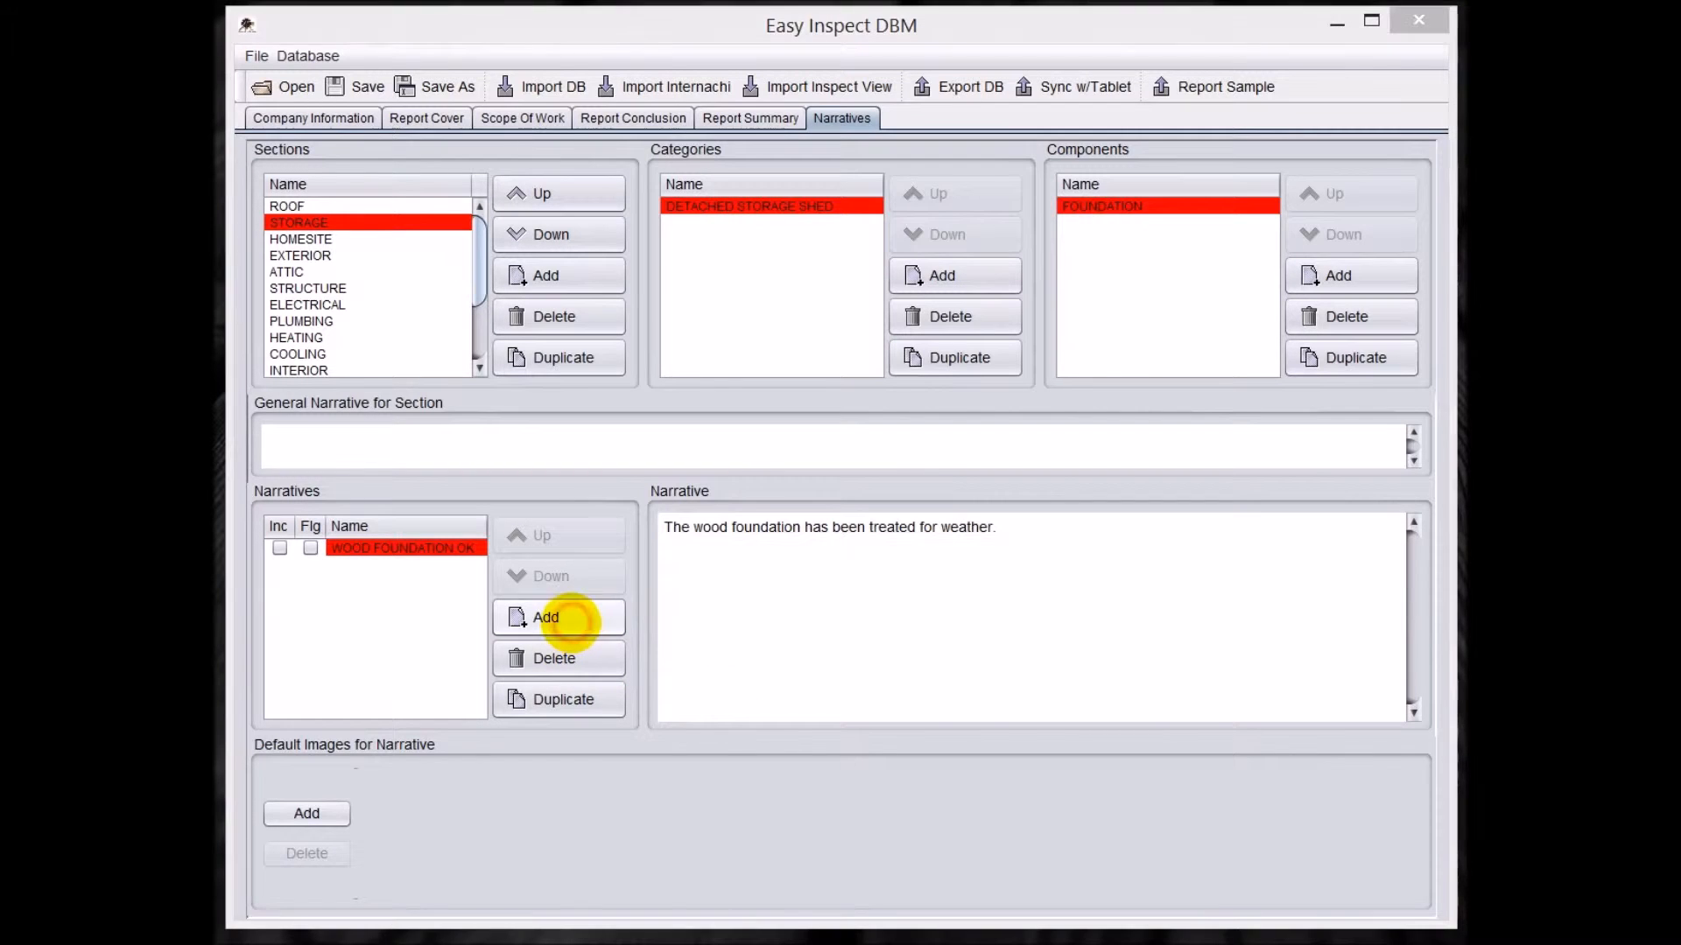
{"action": "left_click_drag", "start_coordinate": [967, 653], "coordinate": [761, 585]}
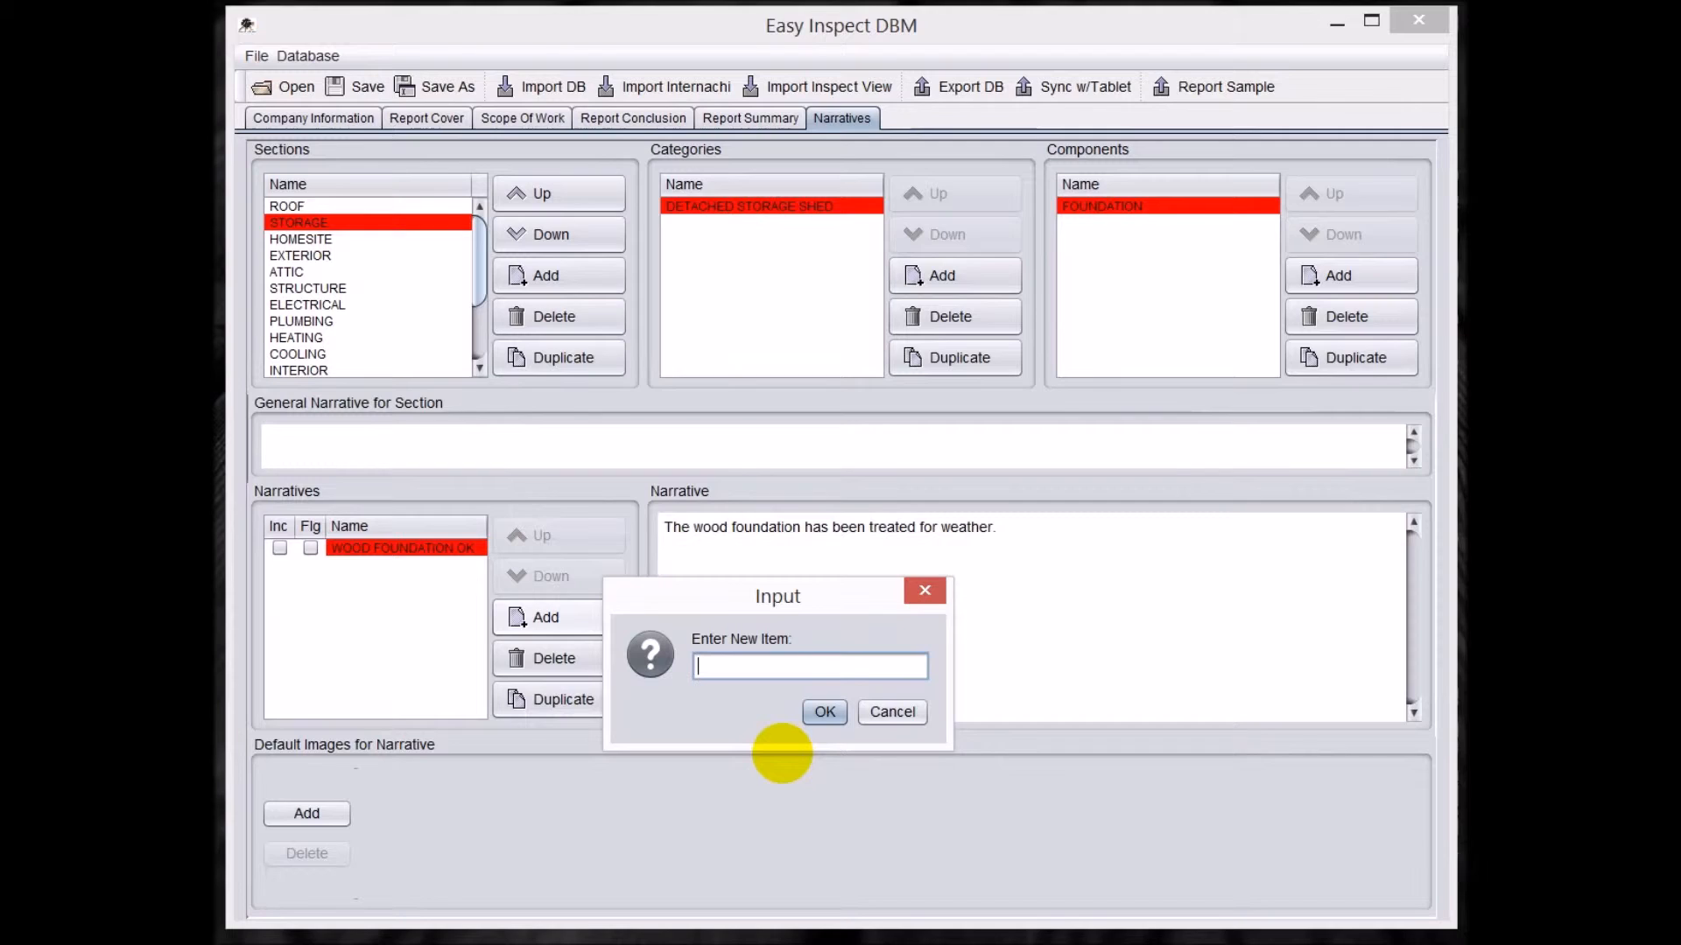
{"action": "type", "text": "Wood foundation"}
{"action": "type", "text": "rotted."}
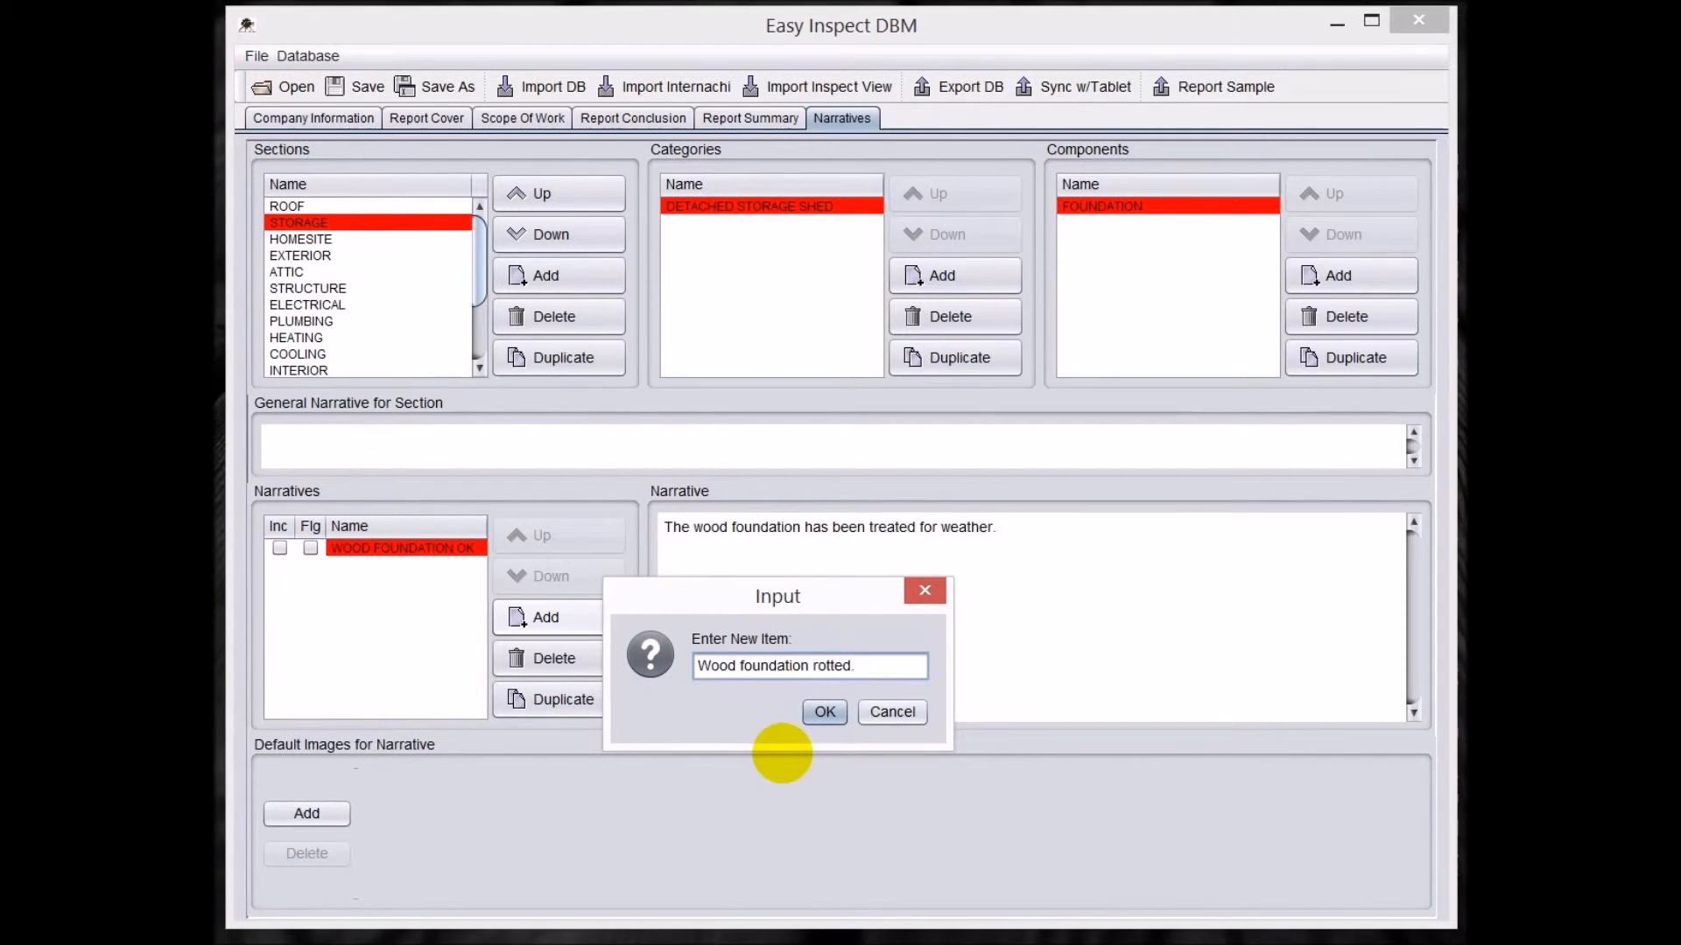
{"action": "left_click", "coordinate": [824, 712]}
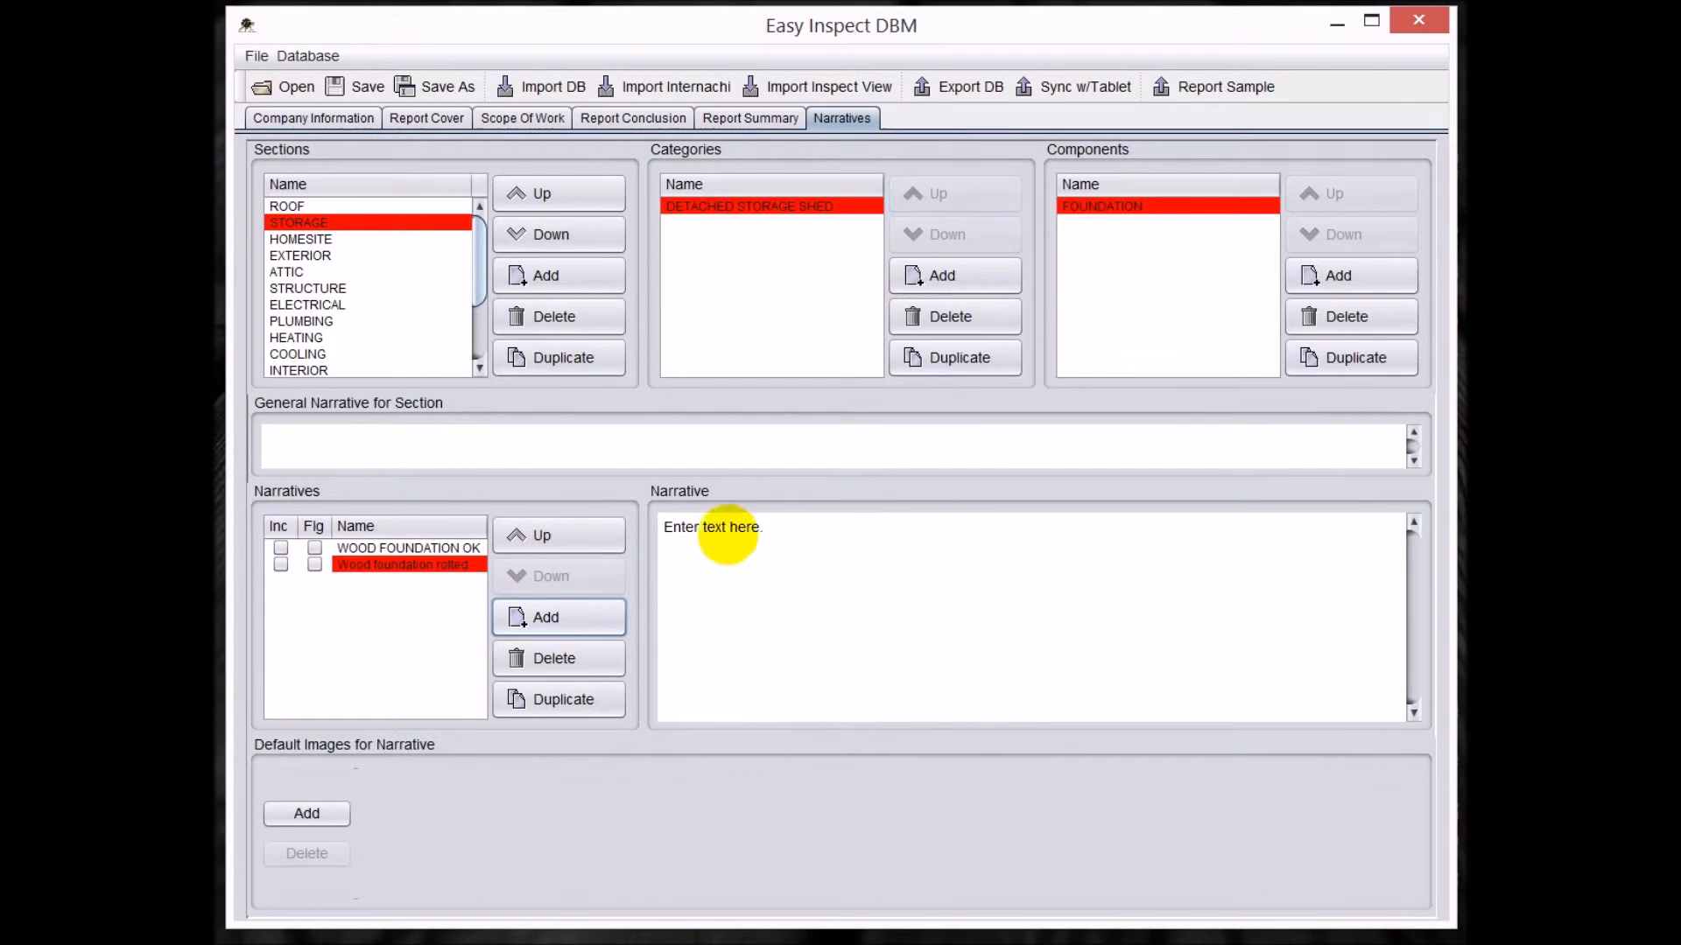
Set the rotted-foundation narrative's text to "The wood foundation has evidence of weather / water damage." and mark that narrative as flagged.
{"action": "triple_click", "coordinate": [746, 529]}
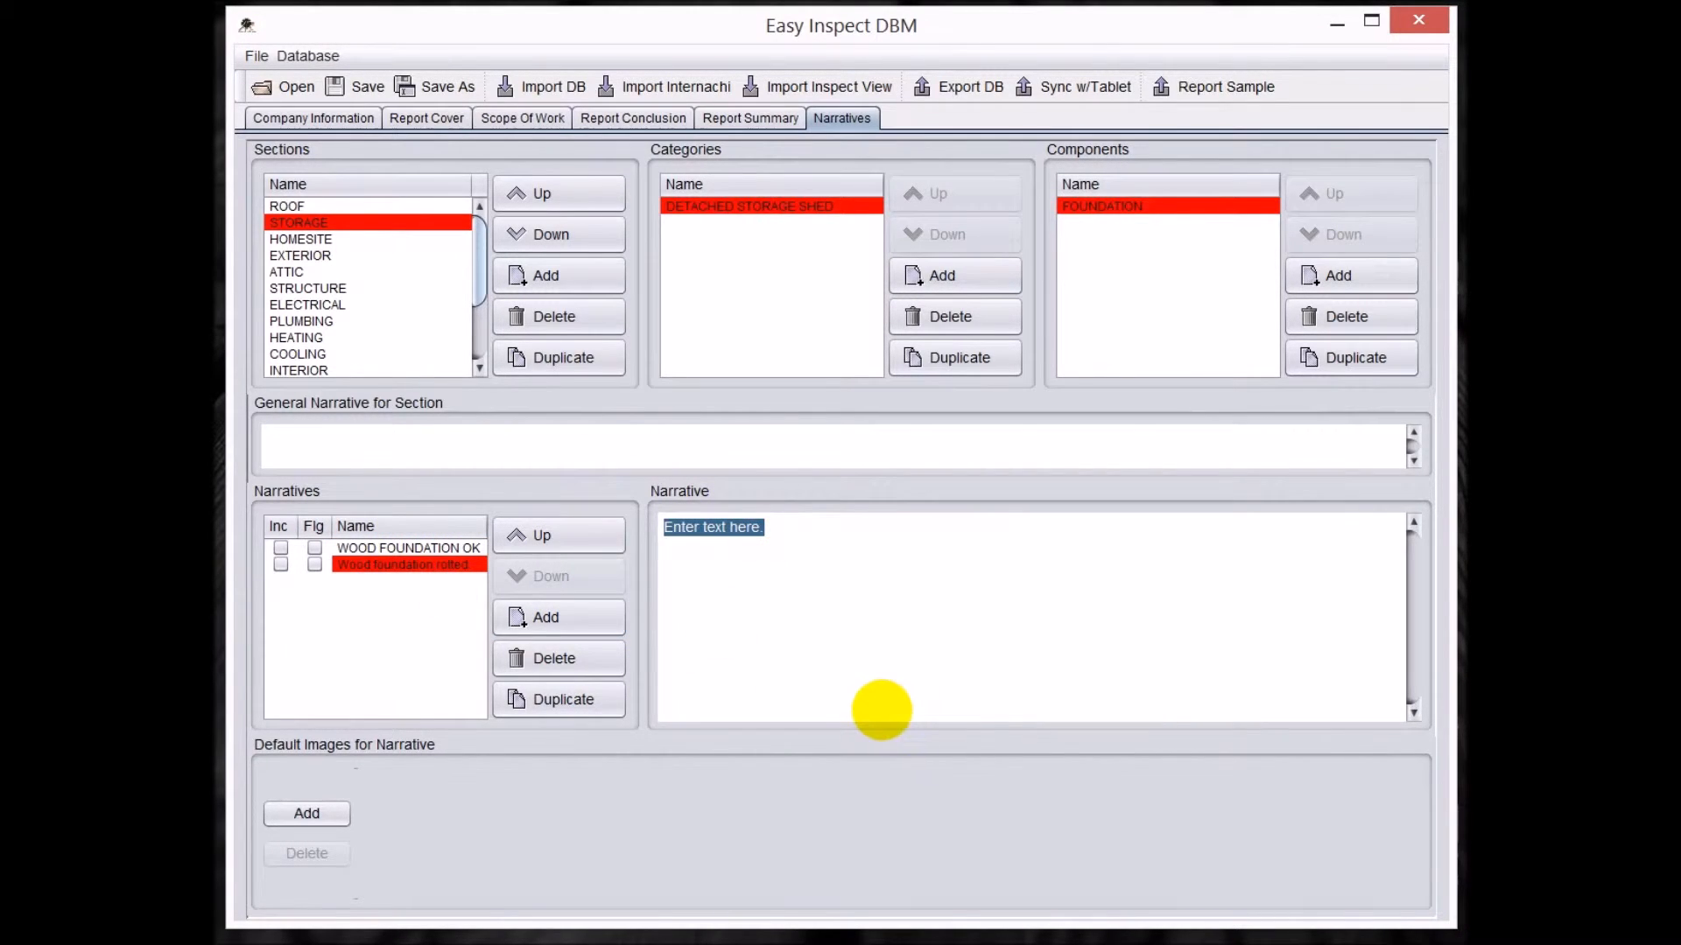
{"action": "type", "text": "The "}
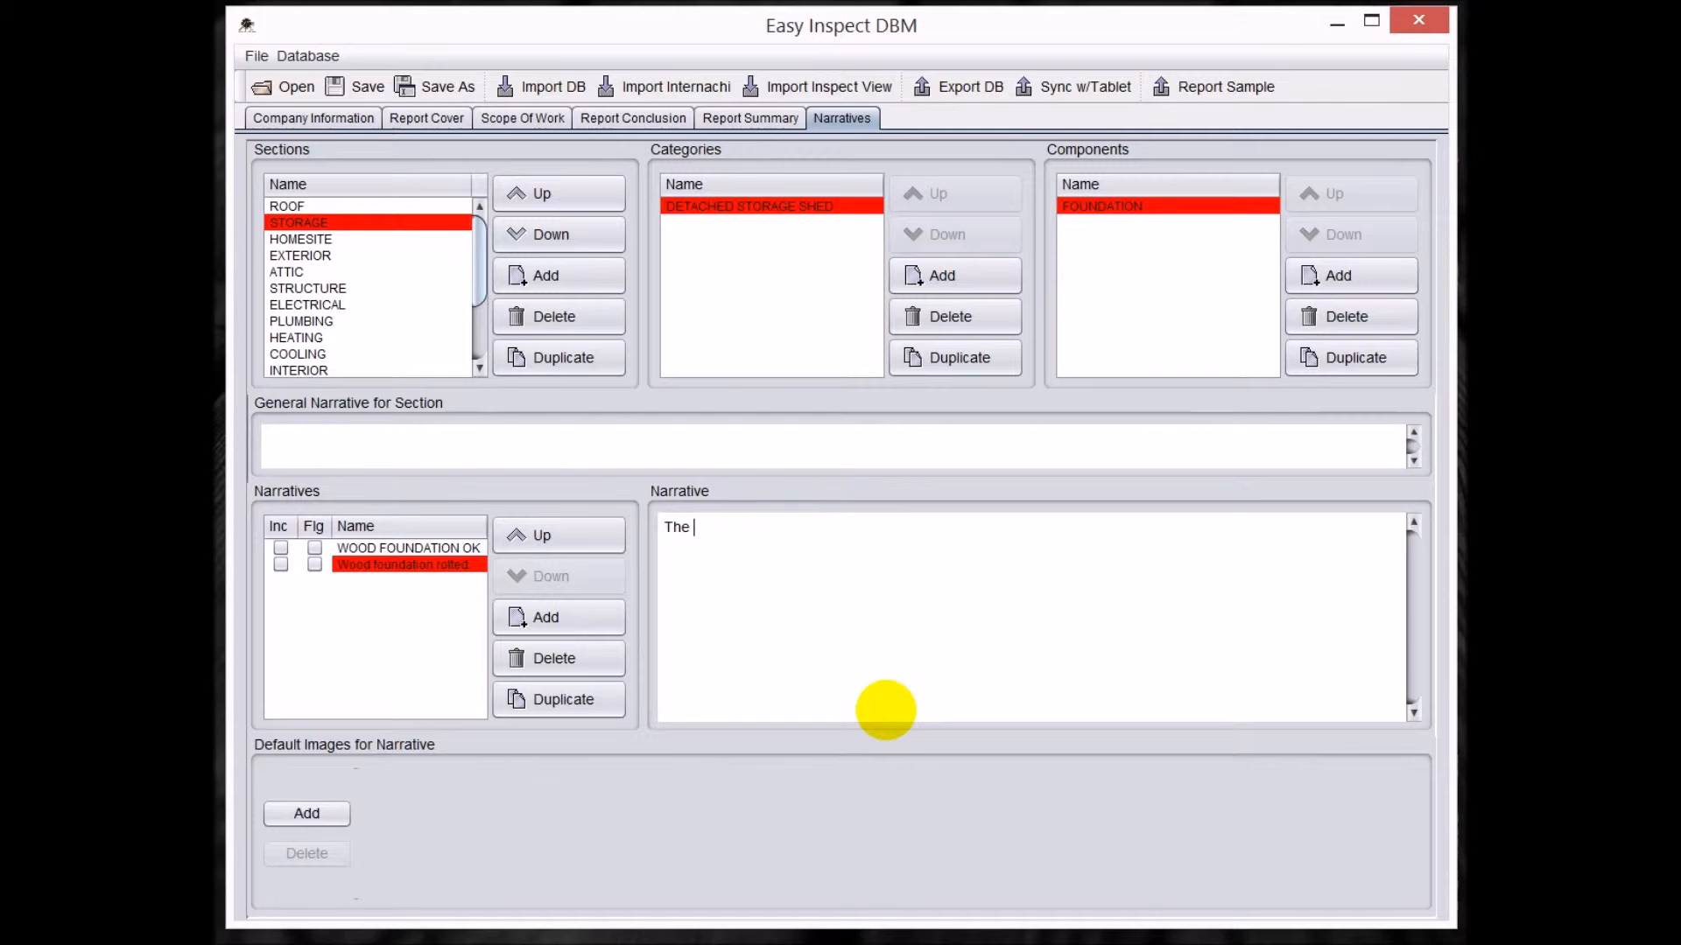
{"action": "type", "text": "wood foundation has evidense of we"}
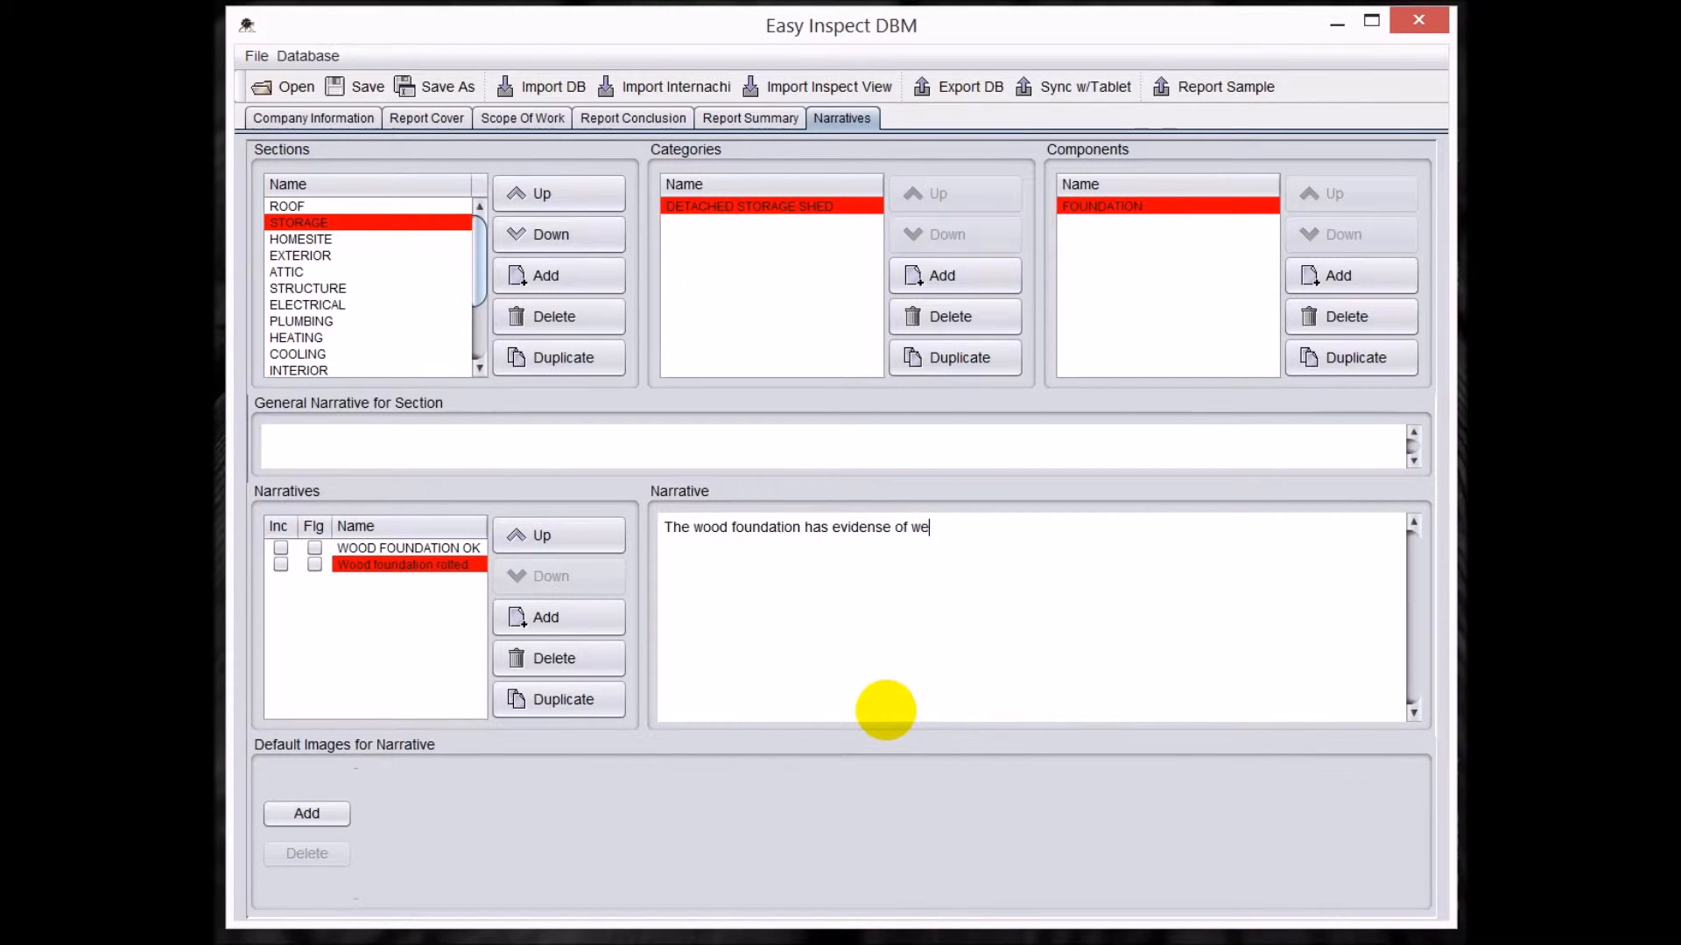
{"action": "type", "text": "/ "}
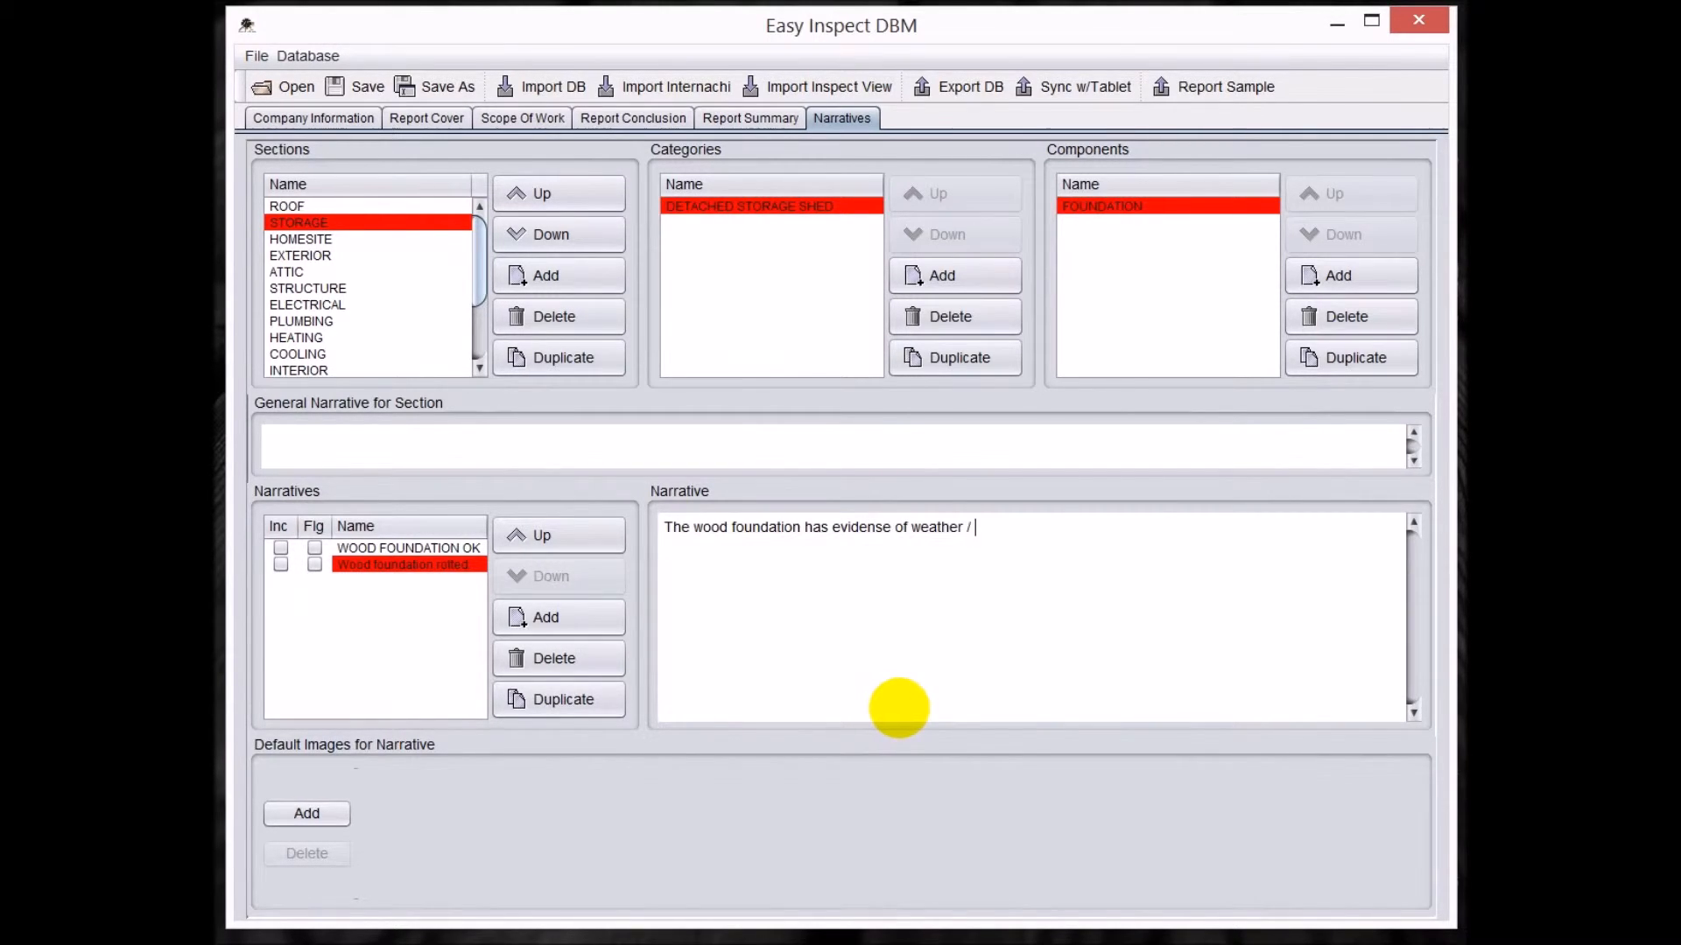
{"action": "type", "text": "water damage."}
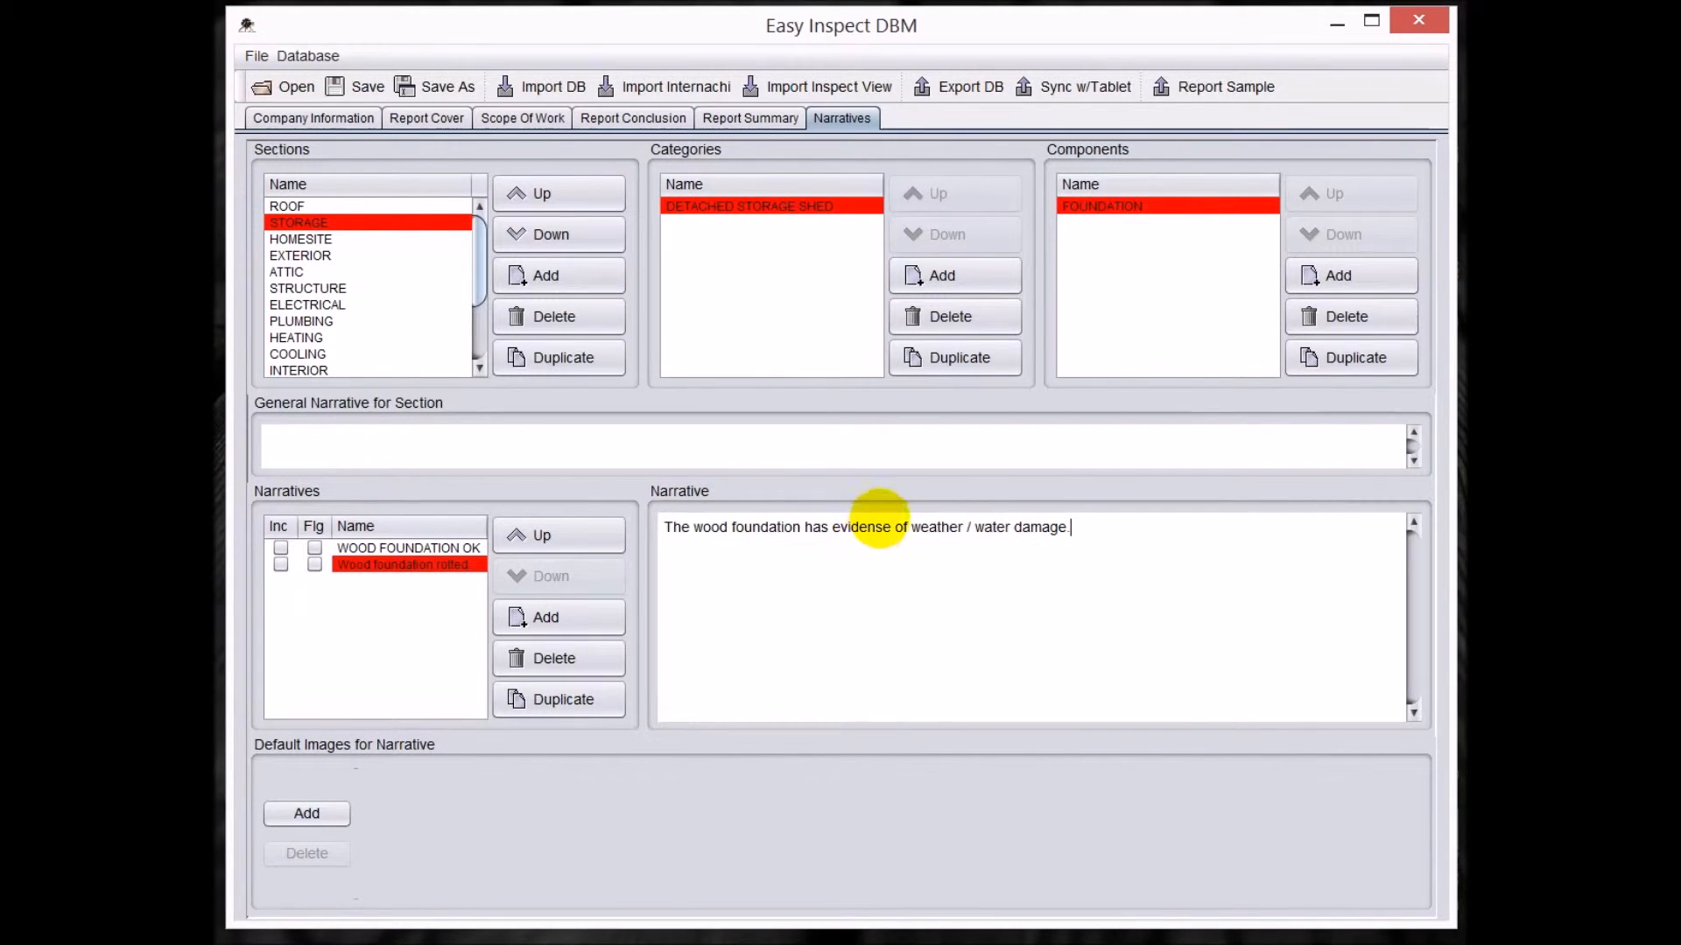
{"action": "left_click", "coordinate": [879, 528]}
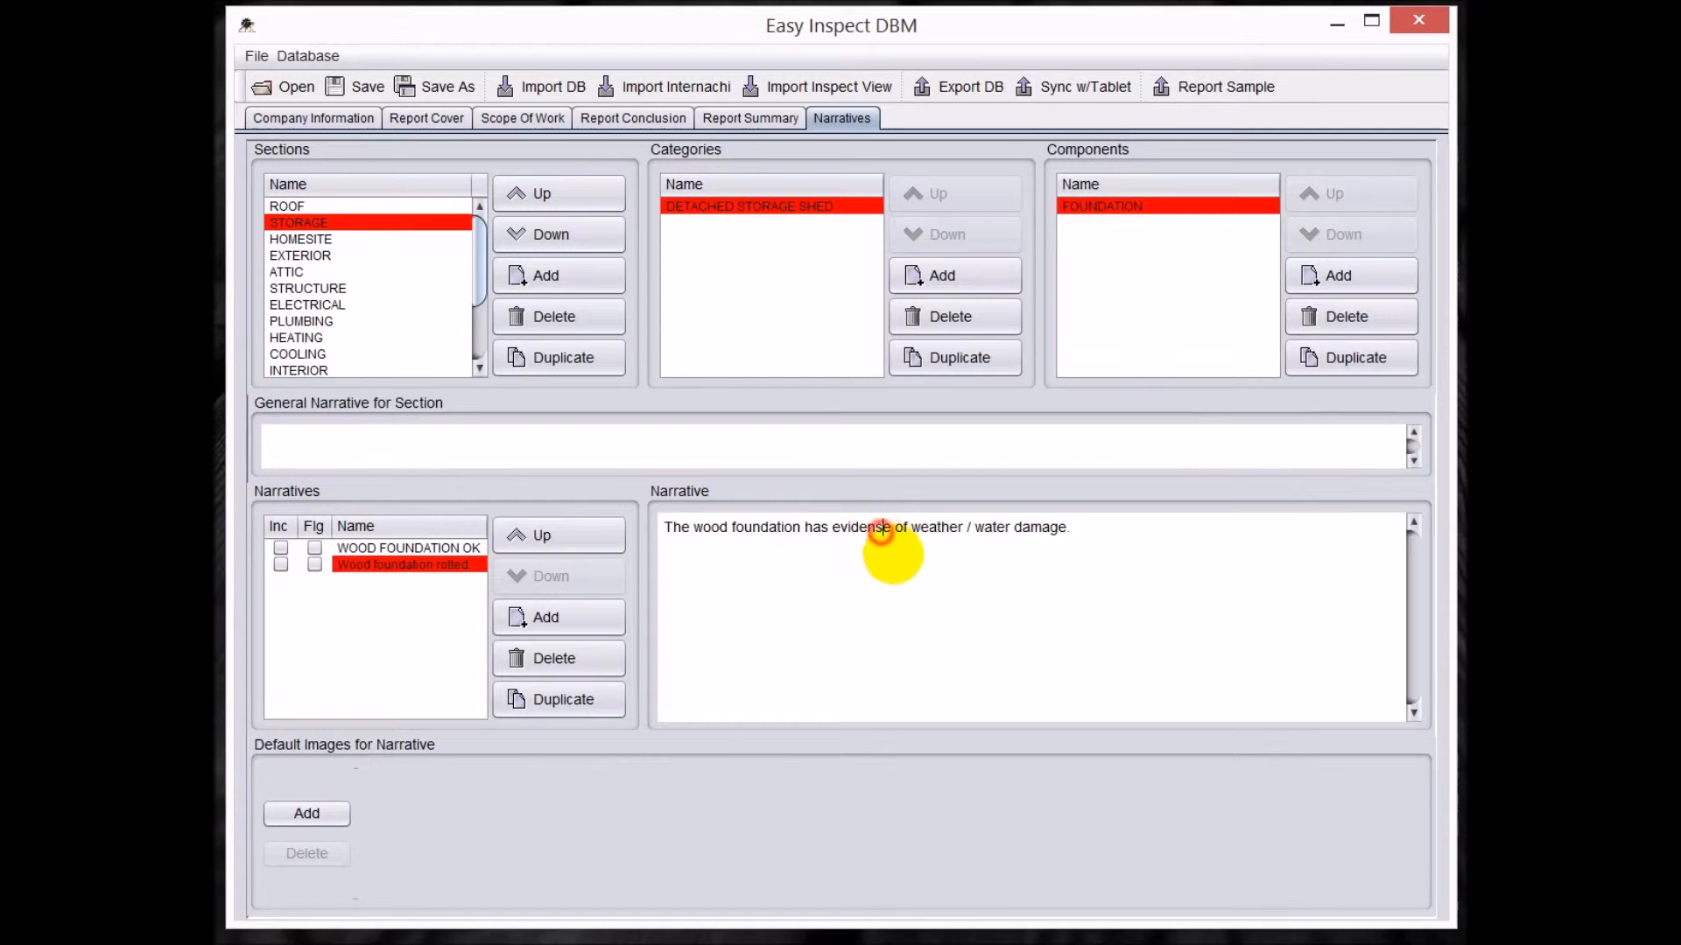
{"action": "key", "text": "BackSpace"}
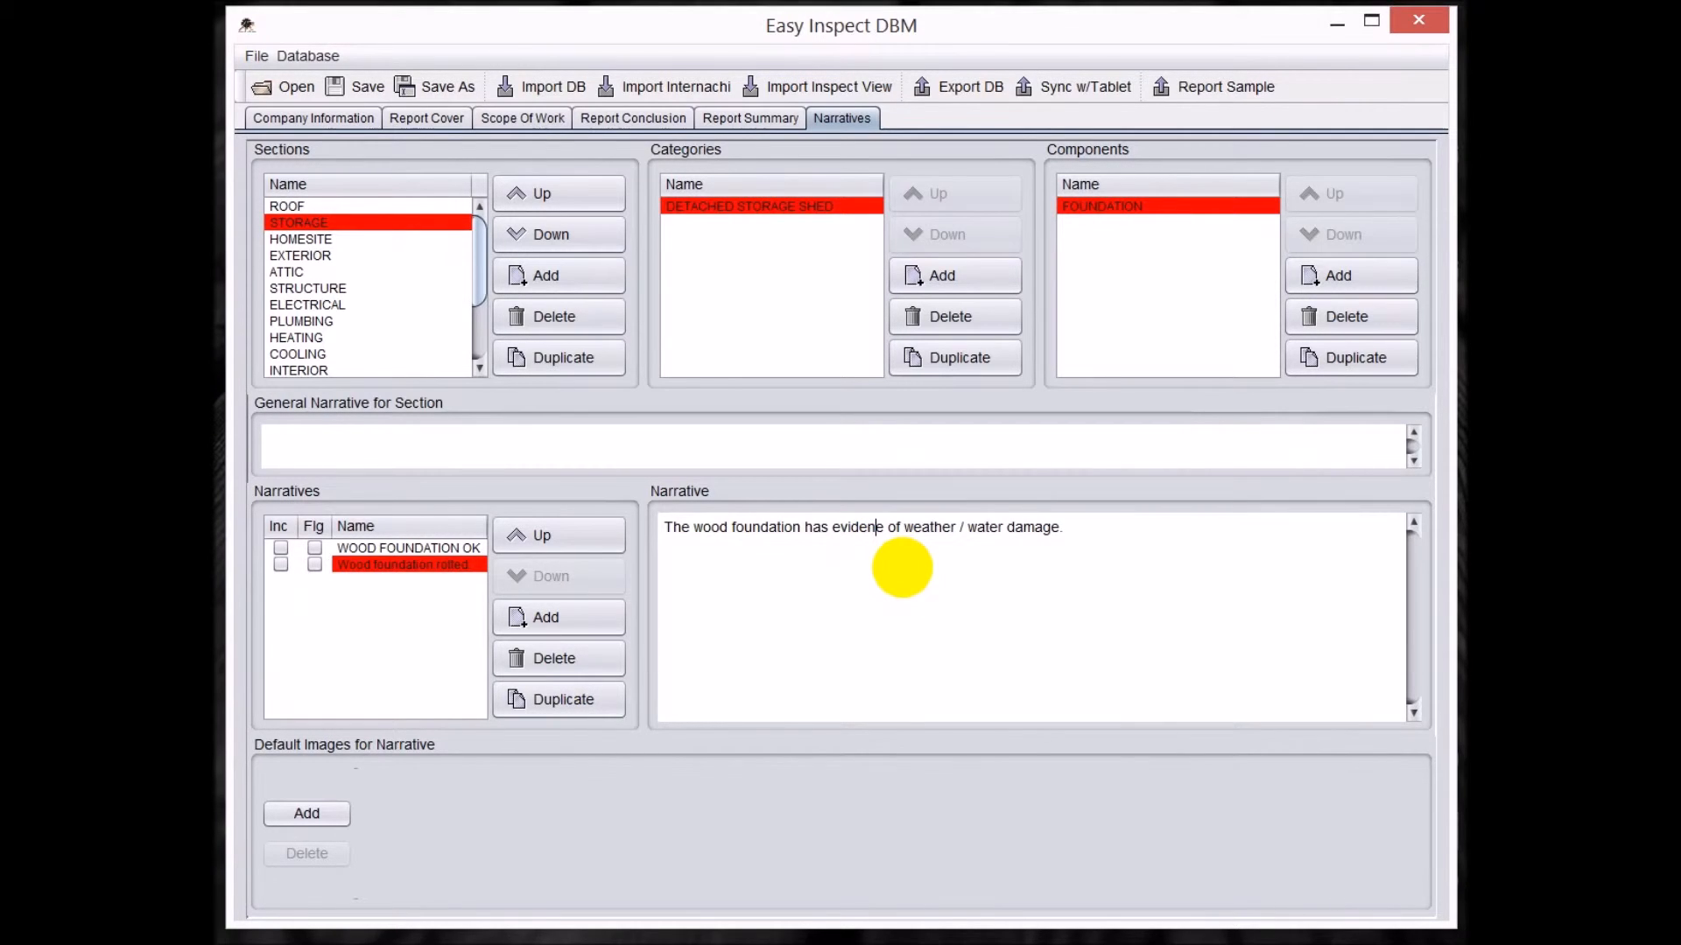
{"action": "type", "text": "c"}
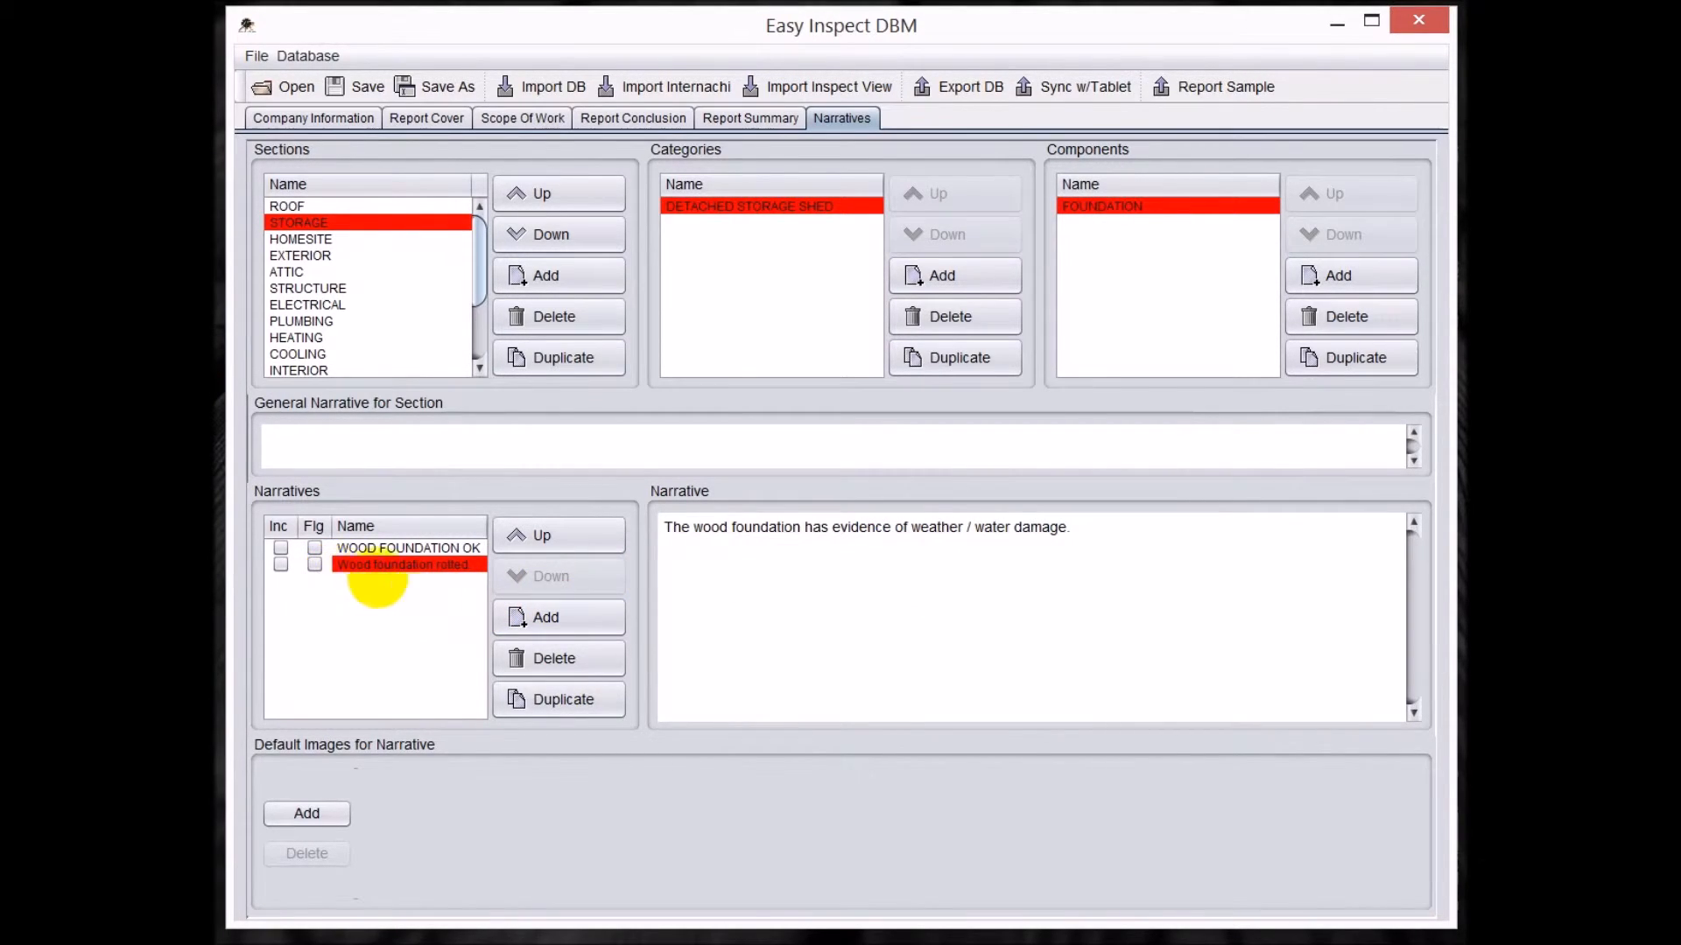
{"action": "left_click", "coordinate": [314, 565]}
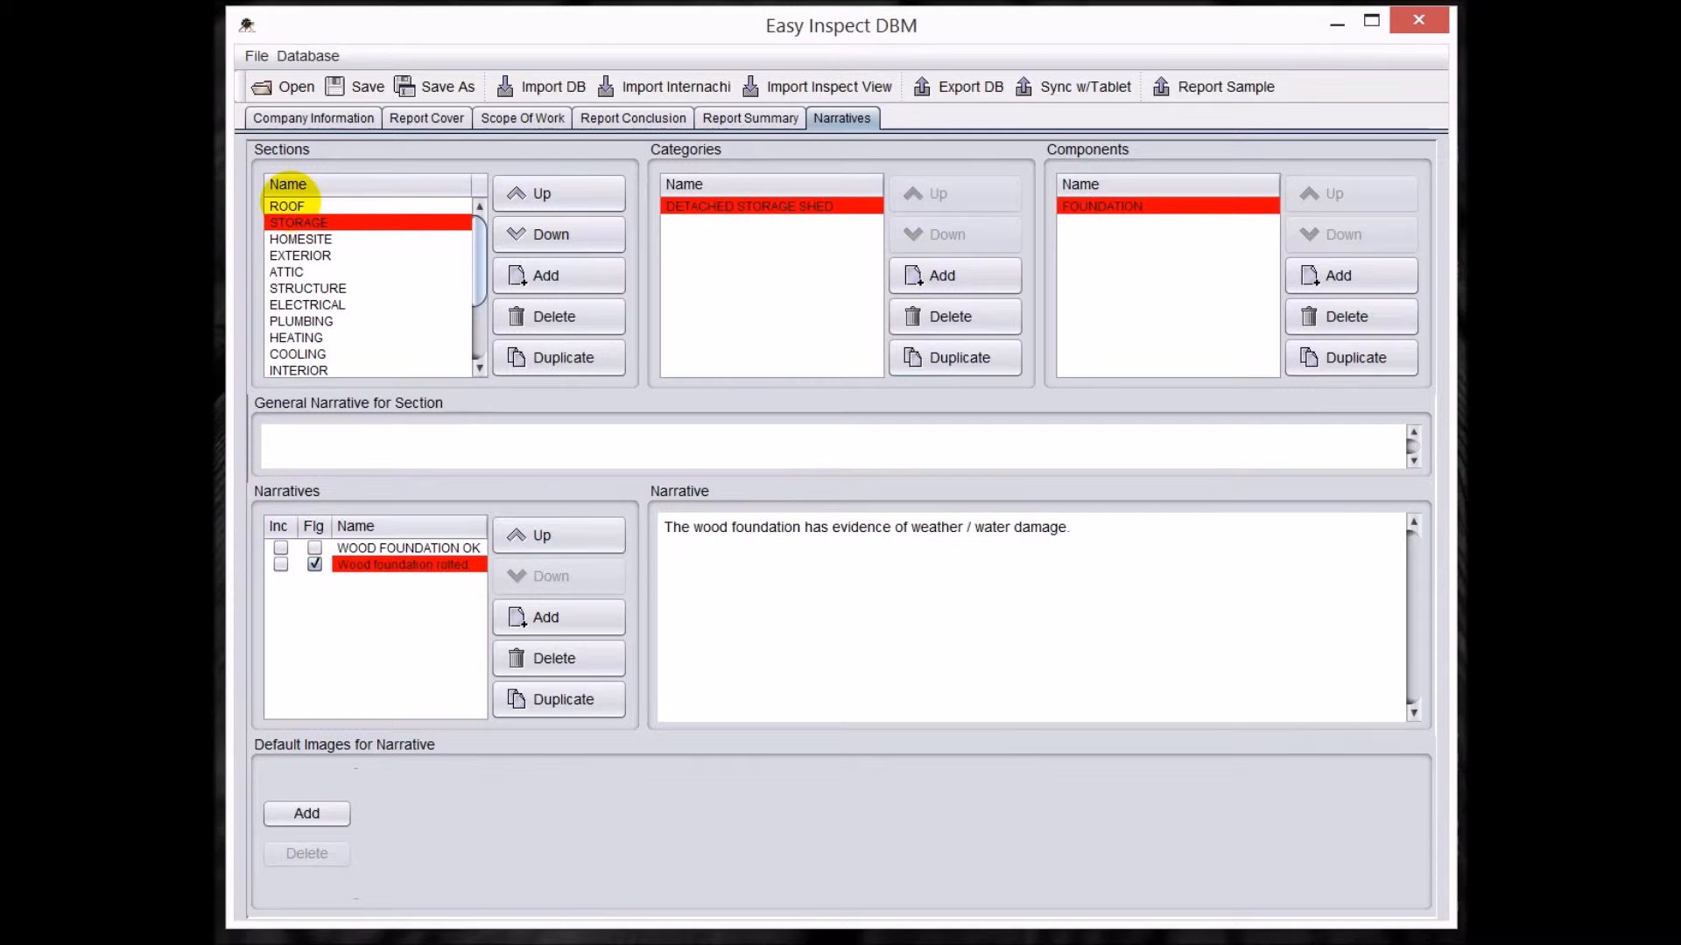
Duplicate the MASTER BEDROOM category in the BEDROOMS section as 5th MAIN FLOOR BEDROOM.
{"action": "left_click", "coordinate": [289, 206]}
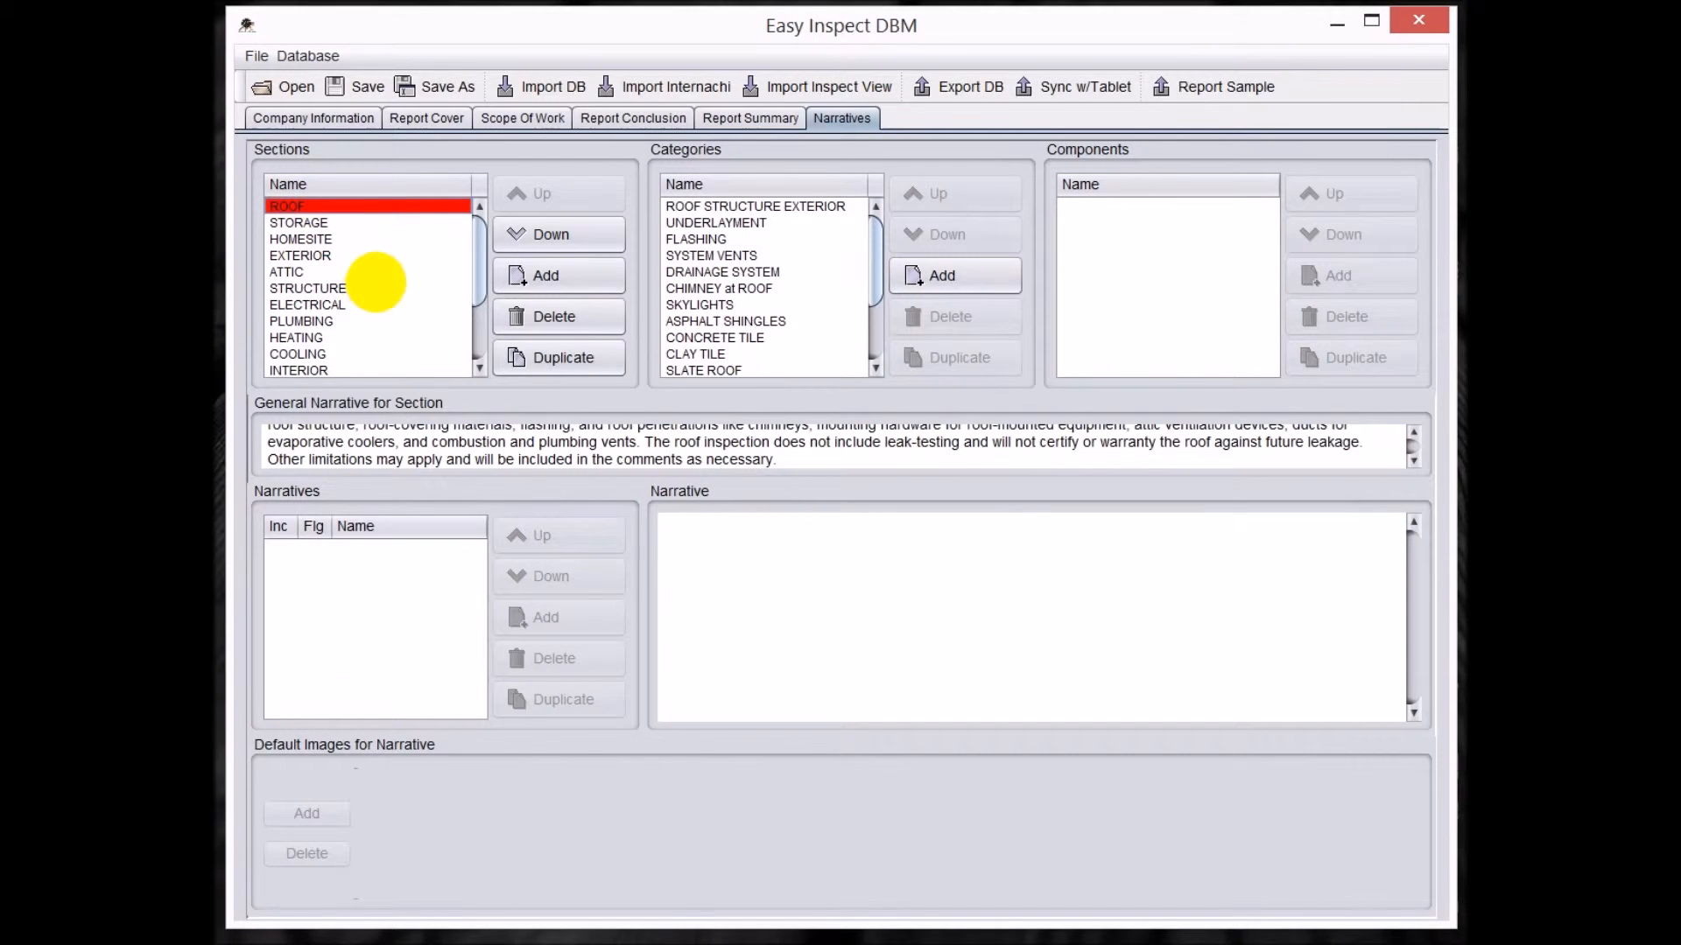
{"action": "left_click_drag", "start_coordinate": [476, 278], "coordinate": [482, 314]}
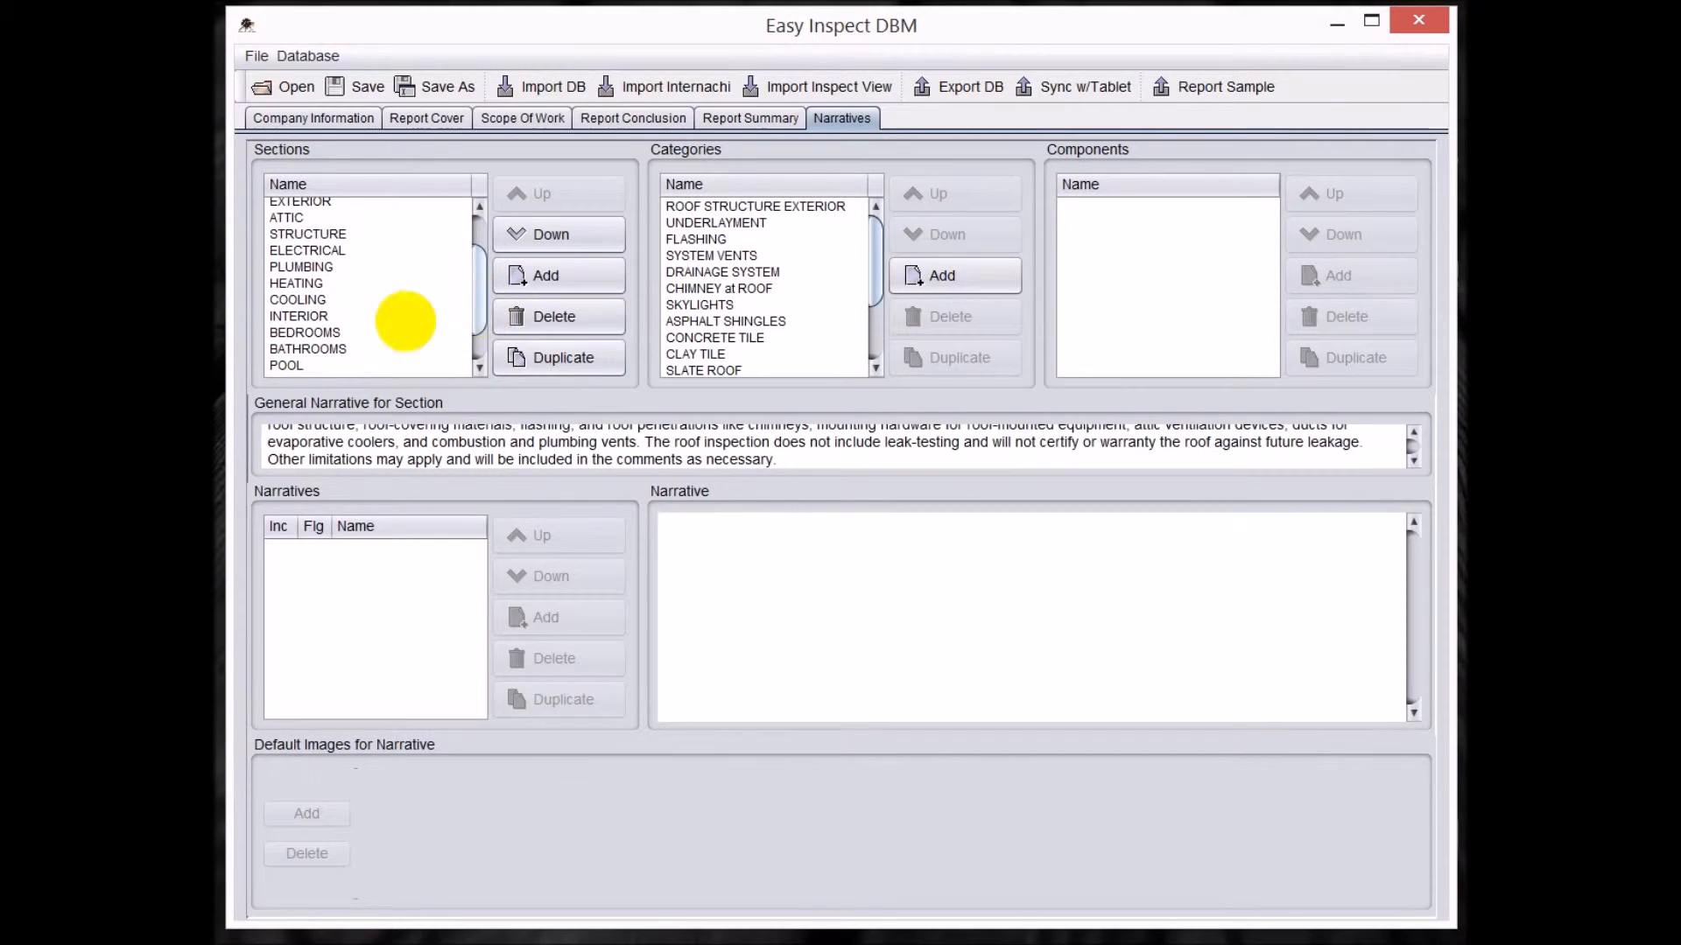
{"action": "left_click", "coordinate": [321, 332]}
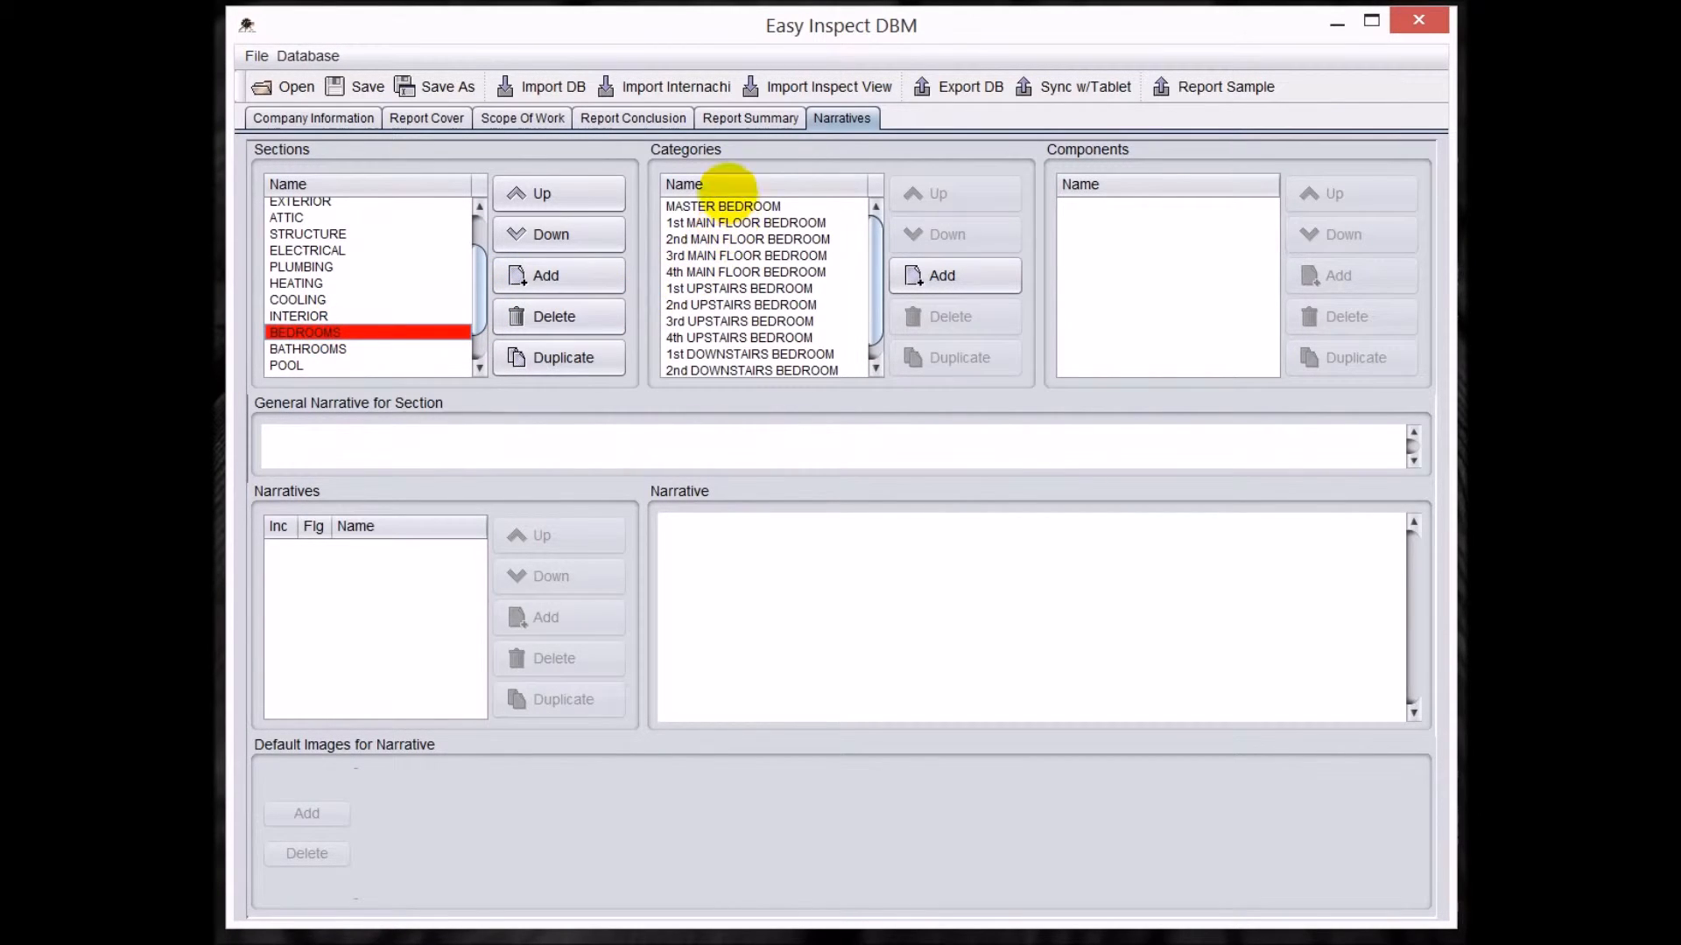
{"action": "left_click", "coordinate": [713, 207]}
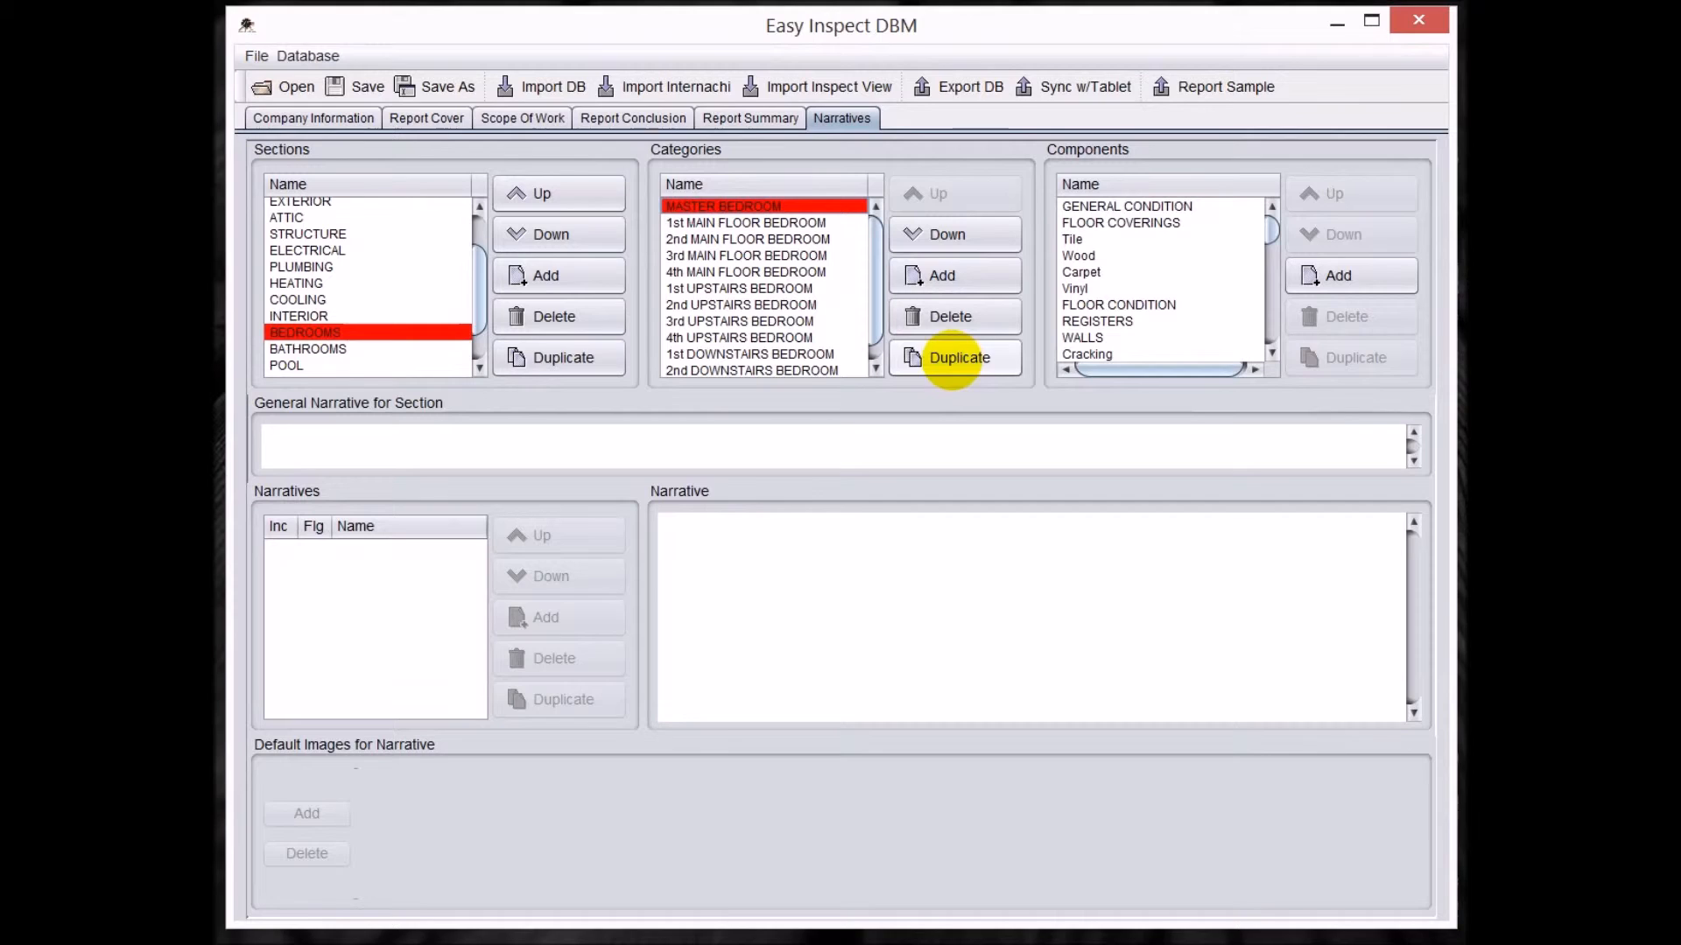
{"action": "left_click", "coordinate": [956, 358]}
{"action": "left_click_drag", "start_coordinate": [456, 438], "coordinate": [765, 599]}
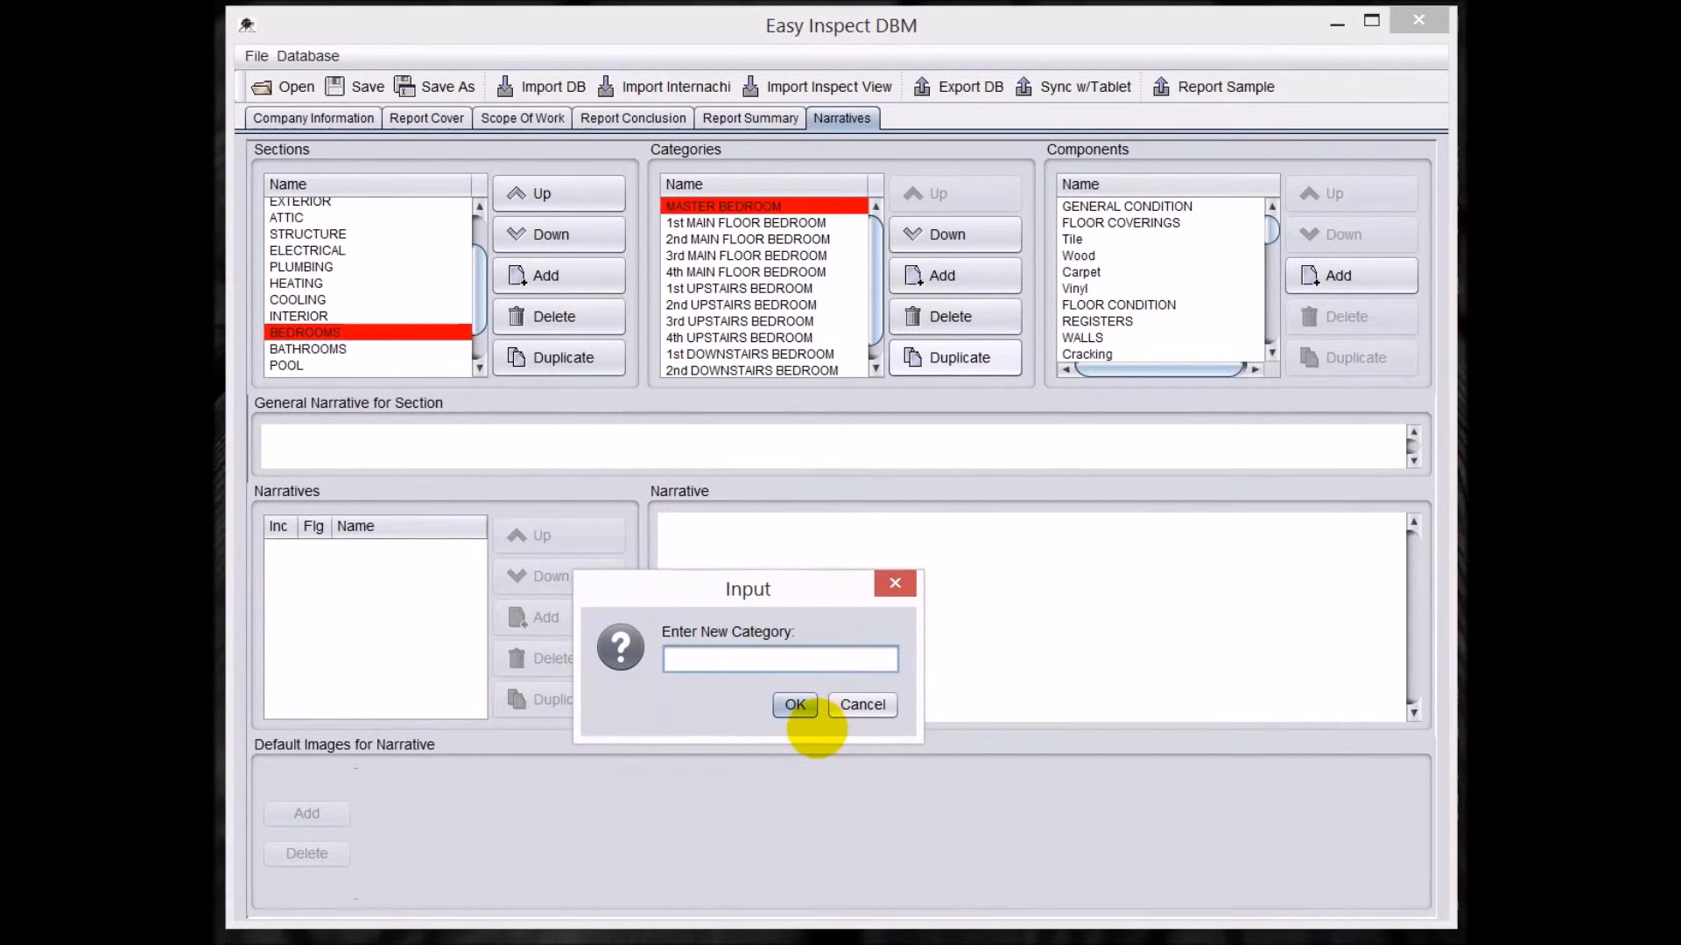
{"action": "type", "text": "5th M"}
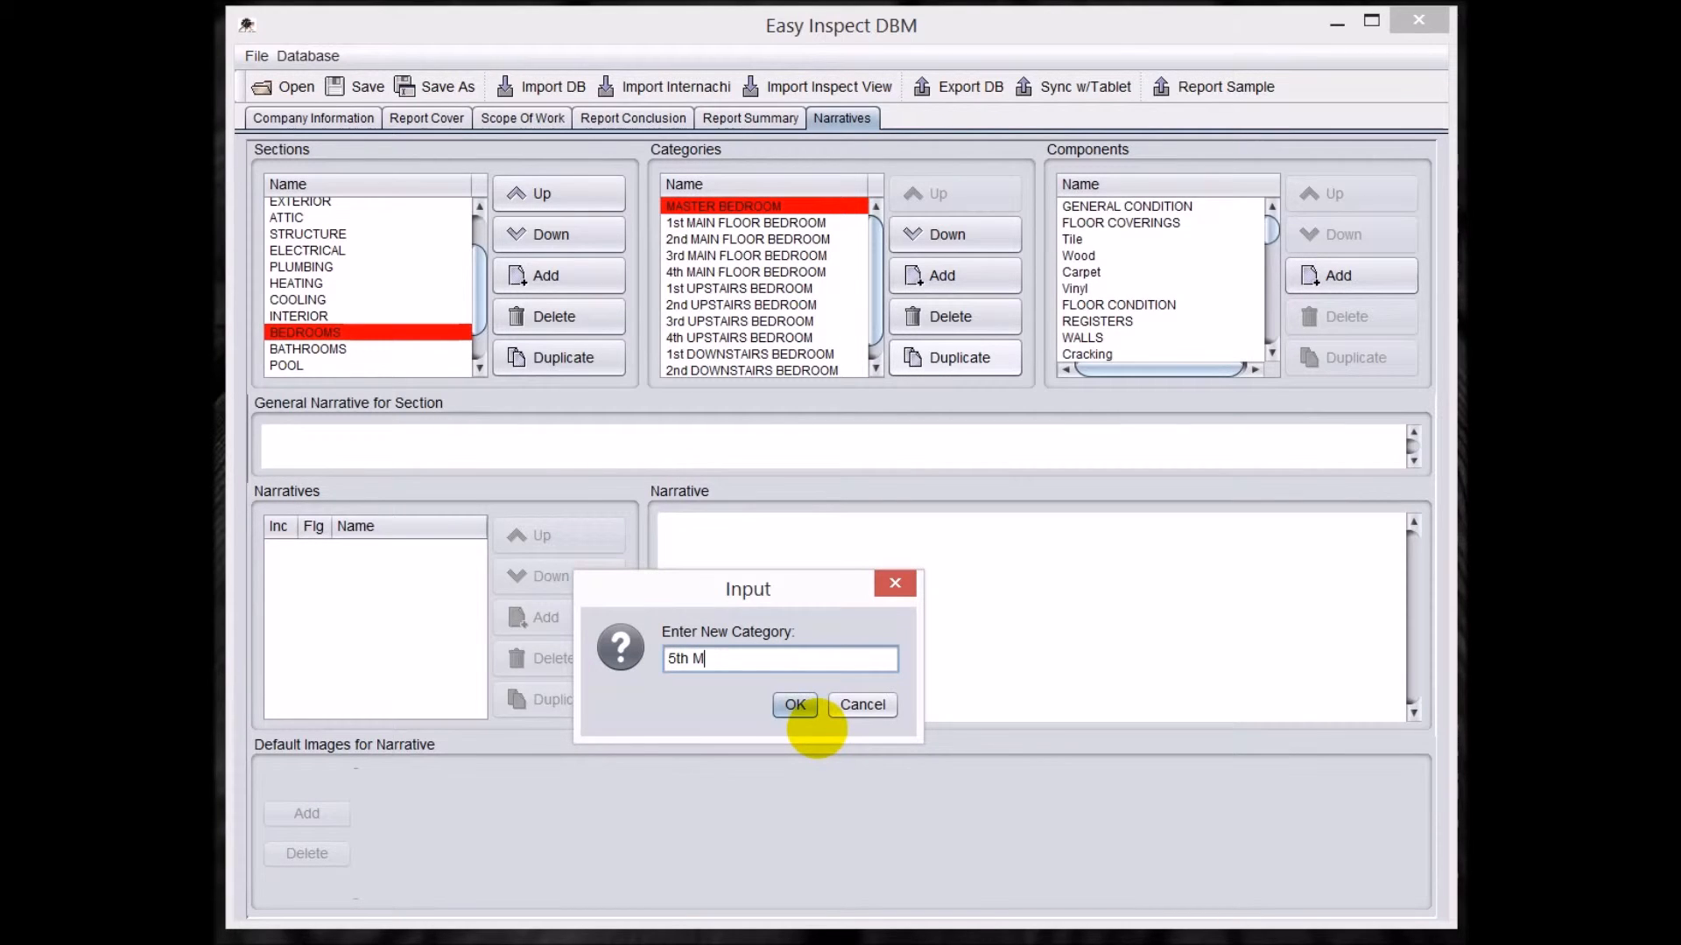
{"action": "type", "text": "AIN FLOOR BEDROOM"}
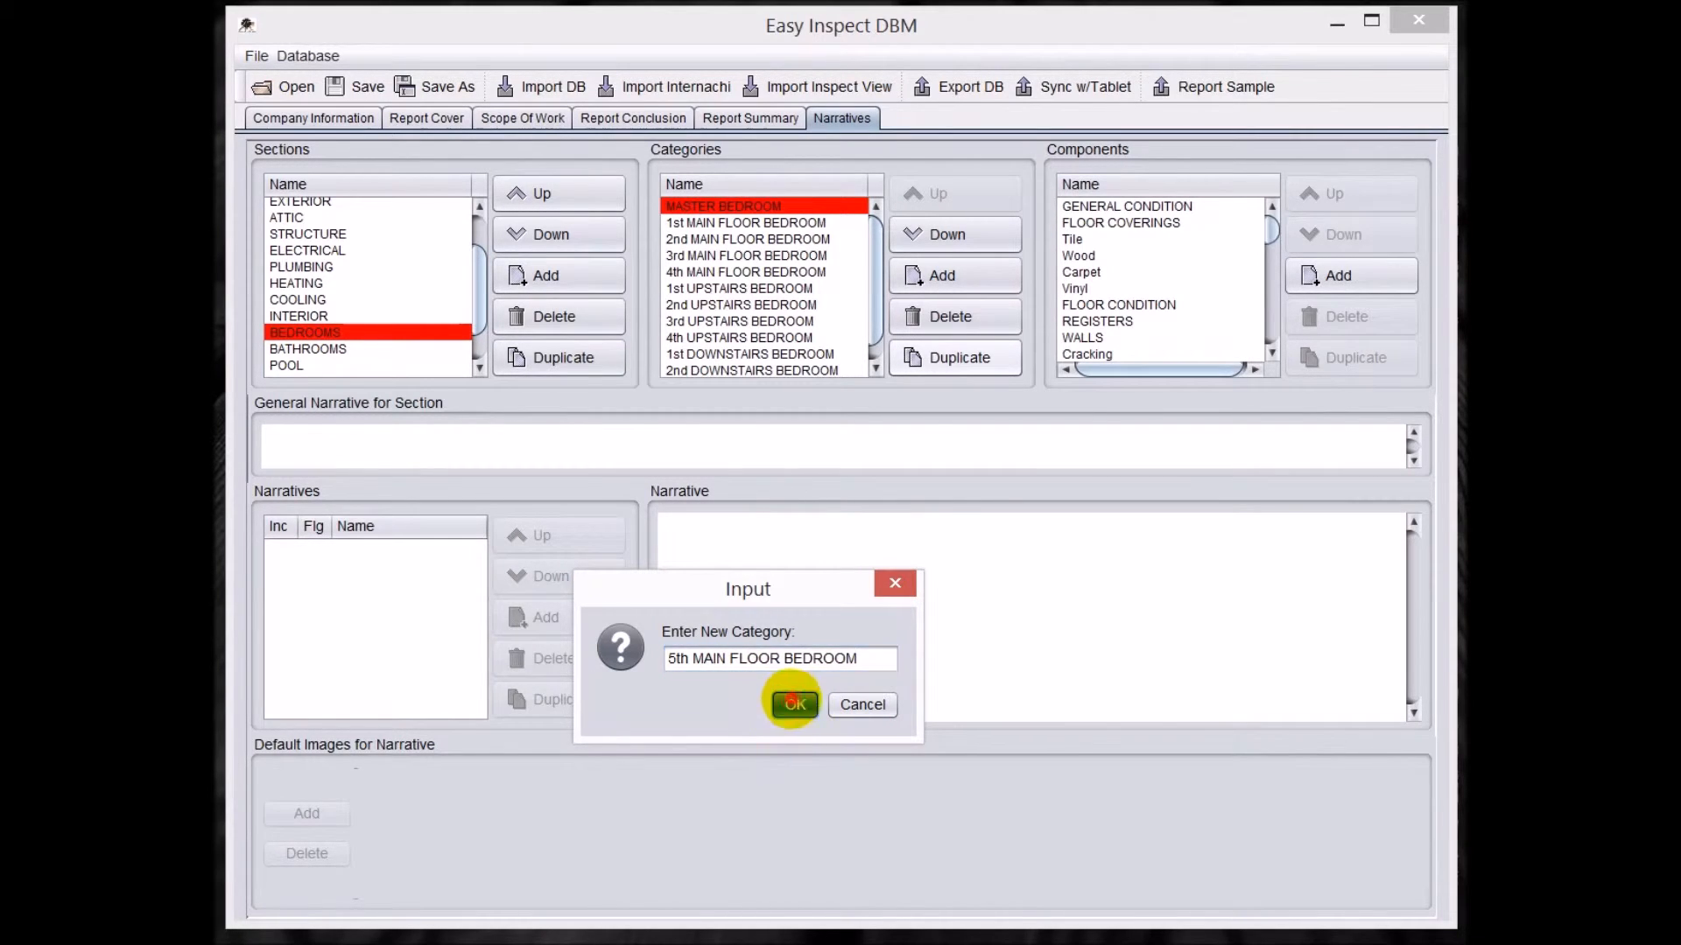
{"action": "left_click", "coordinate": [793, 703]}
Move the 5th MAIN FLOOR BEDROOM category up the list to directly below 4th MAIN FLOOR BEDROOM.
{"action": "left_click", "coordinate": [936, 194]}
{"action": "left_click", "coordinate": [938, 197]}
{"action": "left_click", "coordinate": [936, 194]}
{"action": "left_click", "coordinate": [936, 194]}
{"action": "left_click", "coordinate": [935, 194]}
{"action": "left_click", "coordinate": [936, 194]}
{"action": "left_click", "coordinate": [936, 195]}
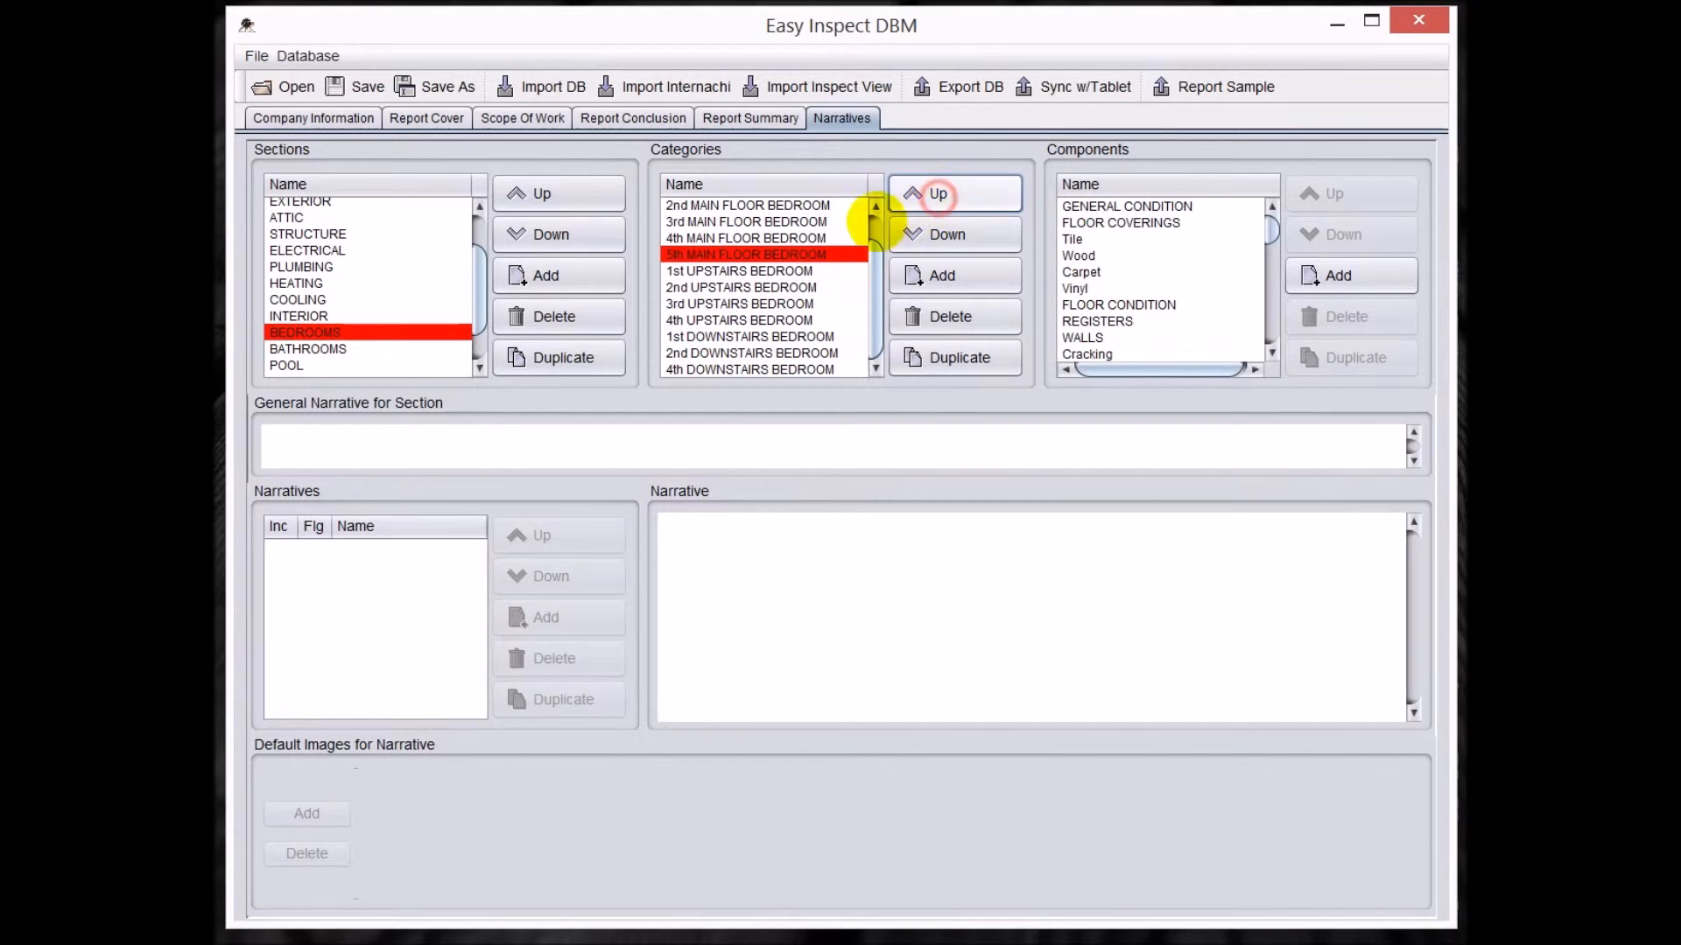
Review the GENERAL CONDITION and Wood components of 5th MAIN FLOOR BEDROOM and the GENERAL CONDITION component of MASTER BEDROOM.
{"action": "left_click", "coordinate": [1107, 206]}
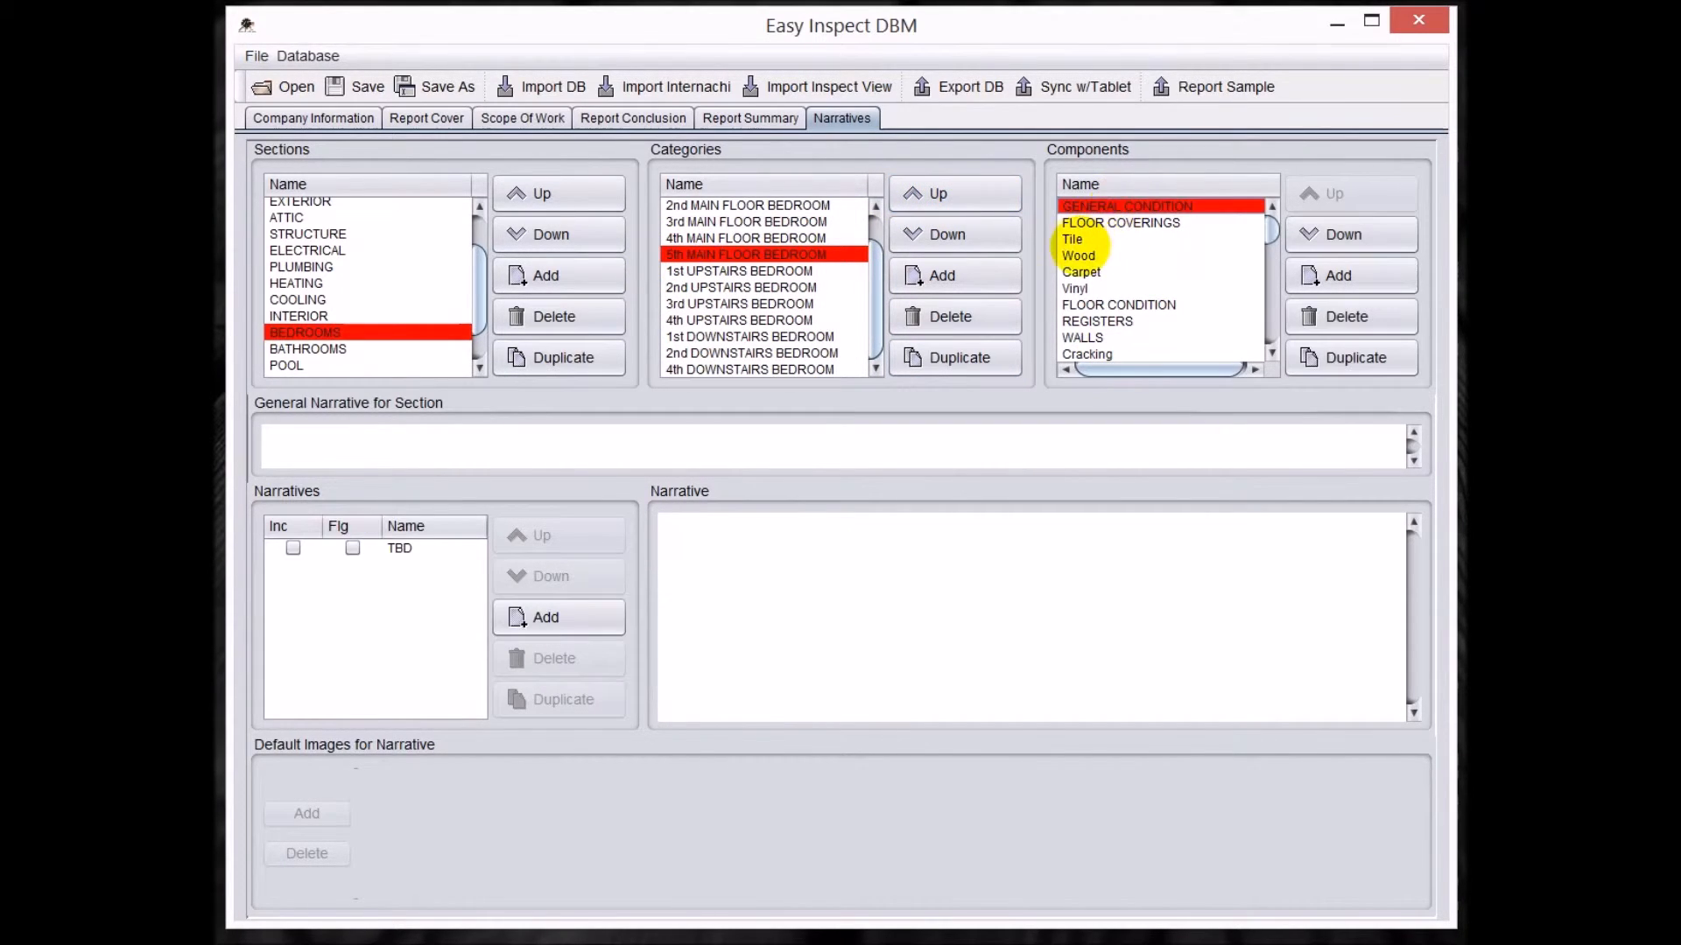
{"action": "left_click", "coordinate": [1076, 254]}
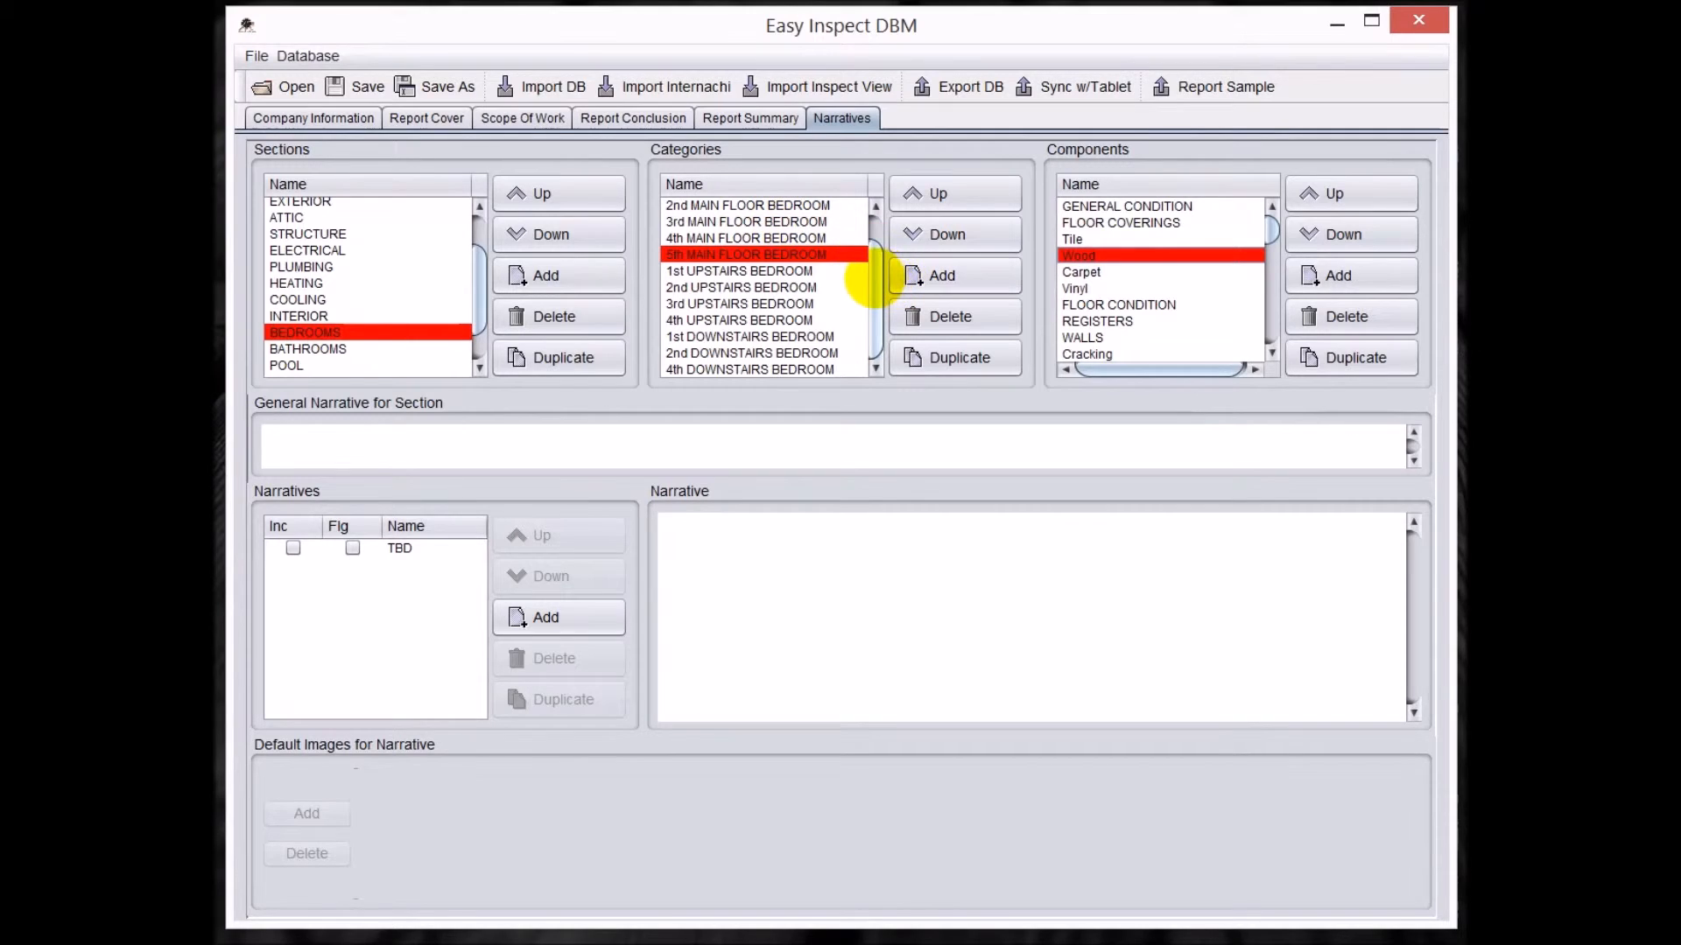
{"action": "left_click_drag", "start_coordinate": [875, 273], "coordinate": [886, 230]}
{"action": "left_click", "coordinate": [759, 207]}
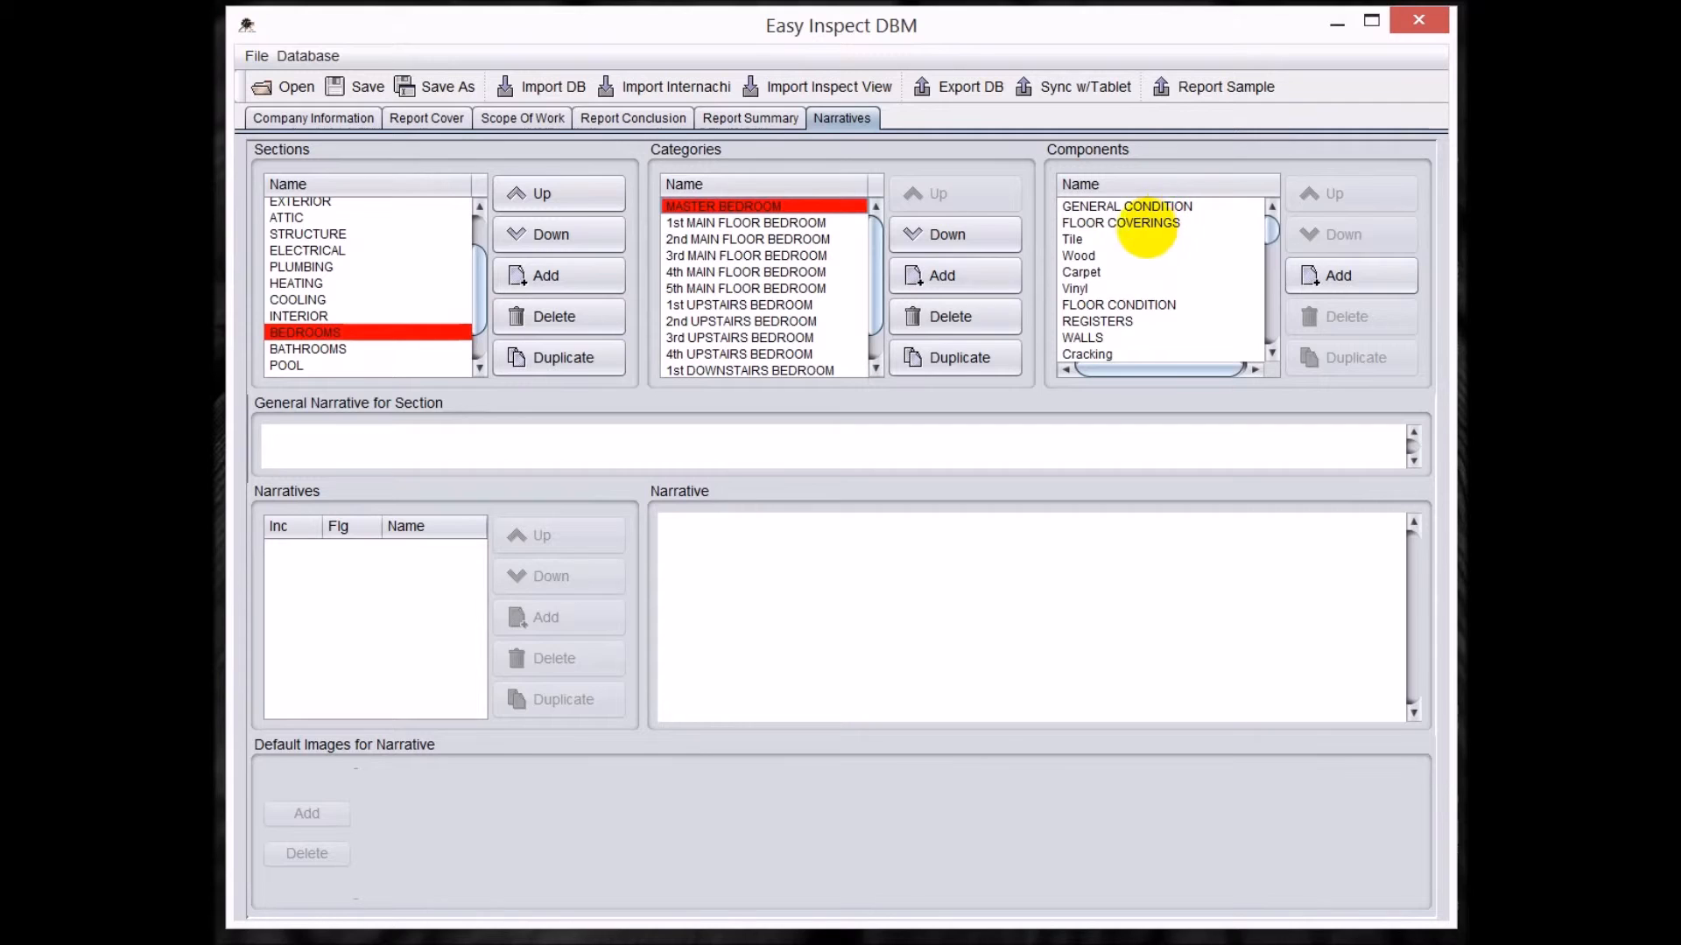
{"action": "left_click_drag", "start_coordinate": [480, 280], "coordinate": [491, 196]}
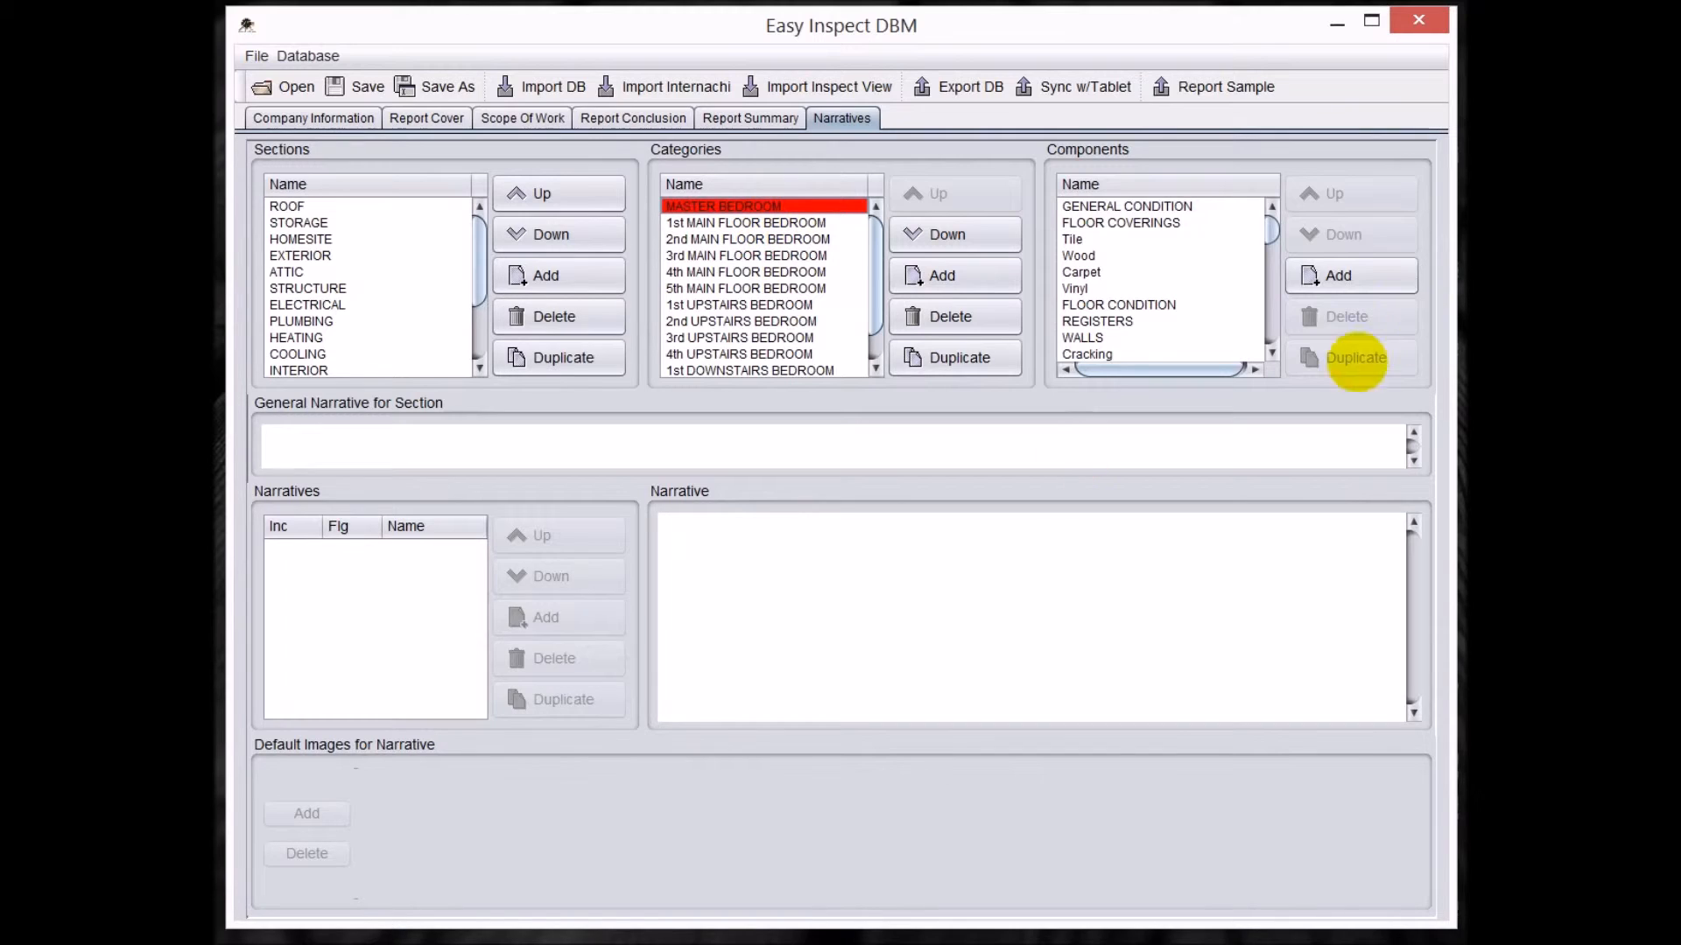
{"action": "left_click", "coordinate": [1090, 206]}
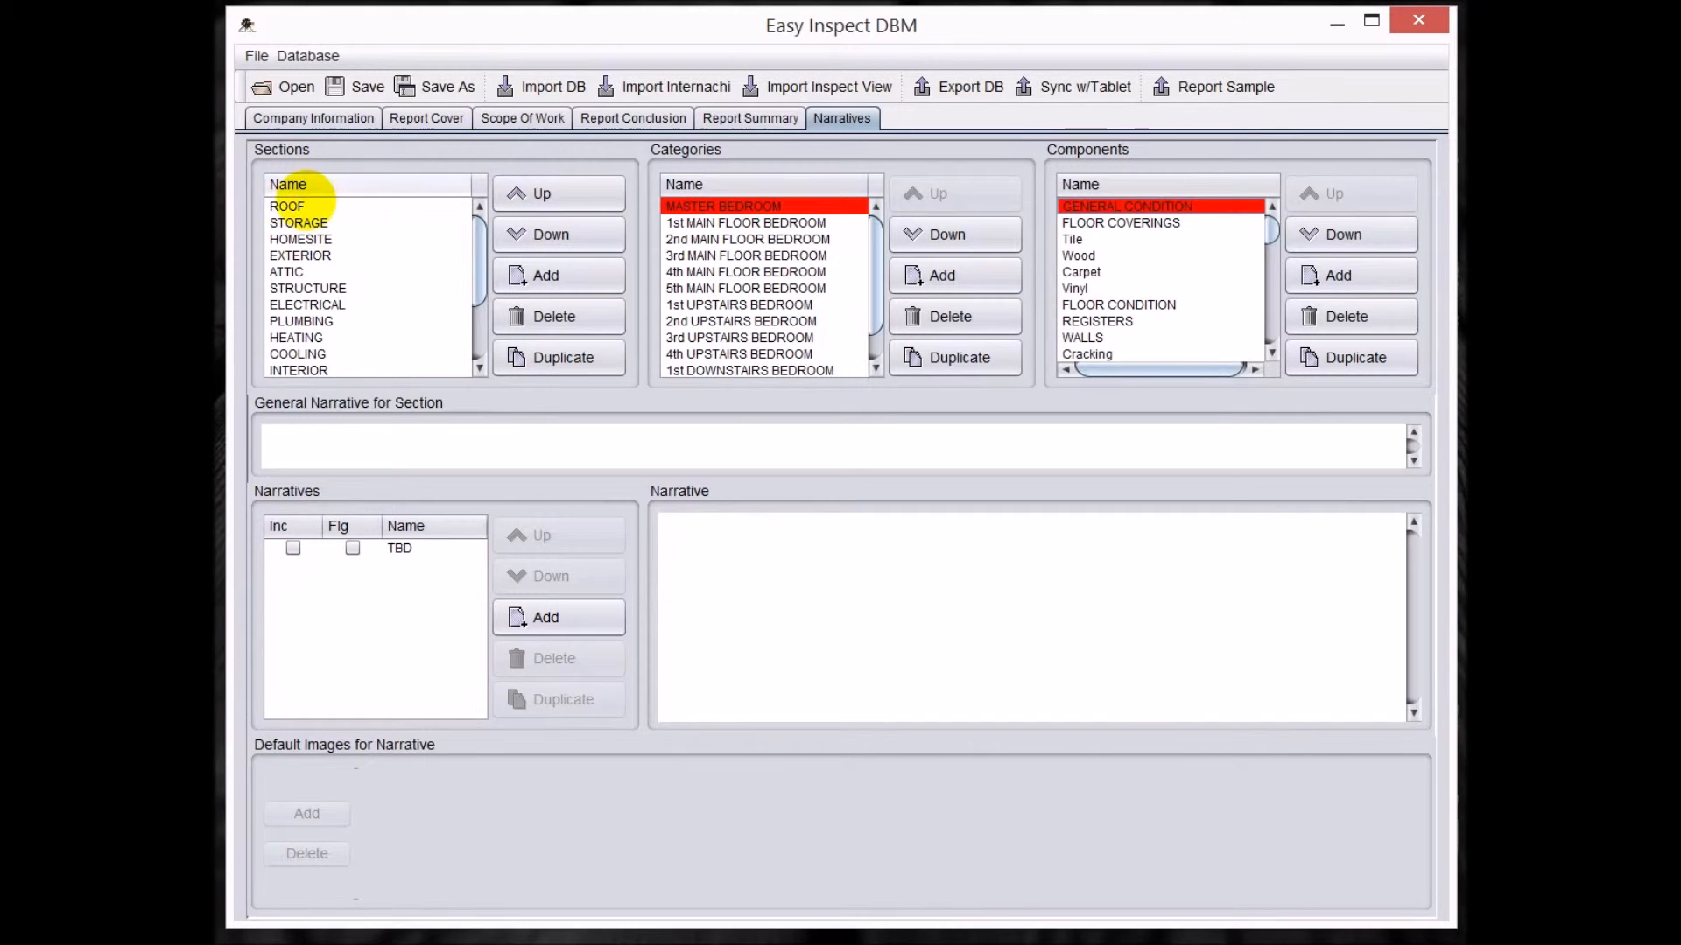
Review the narratives for the METHOD of INSPECTION component under ROOF STRUCTURE EXTERIOR in the ROOF section.
{"action": "left_click", "coordinate": [305, 203]}
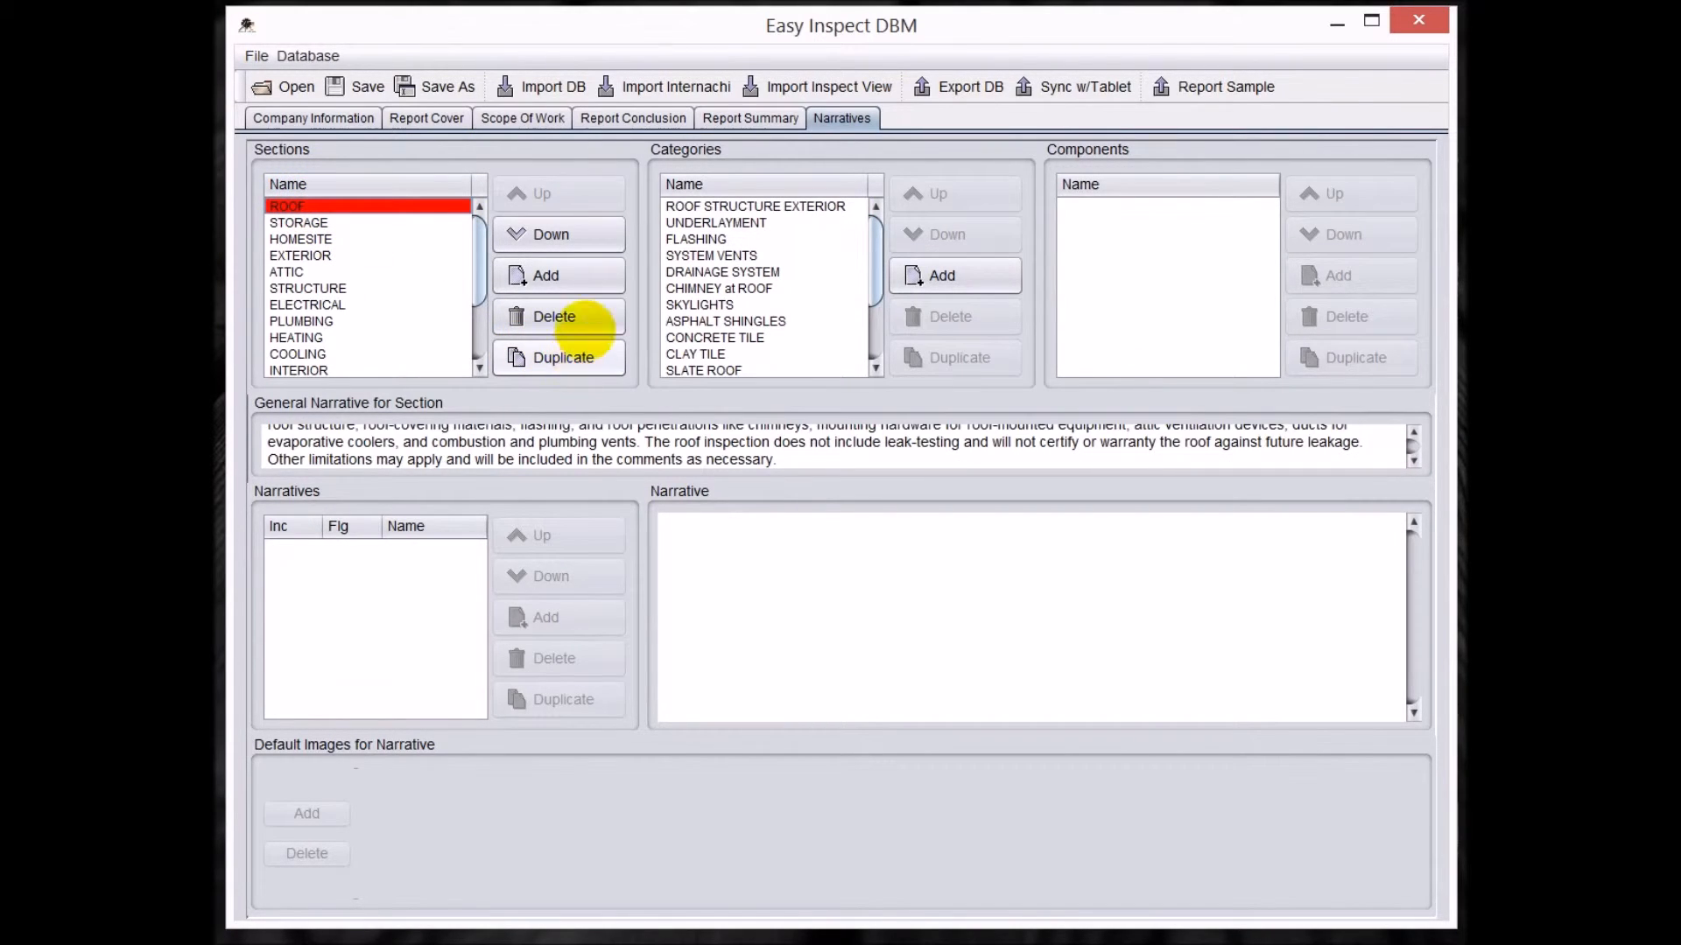
{"action": "left_click", "coordinate": [692, 206]}
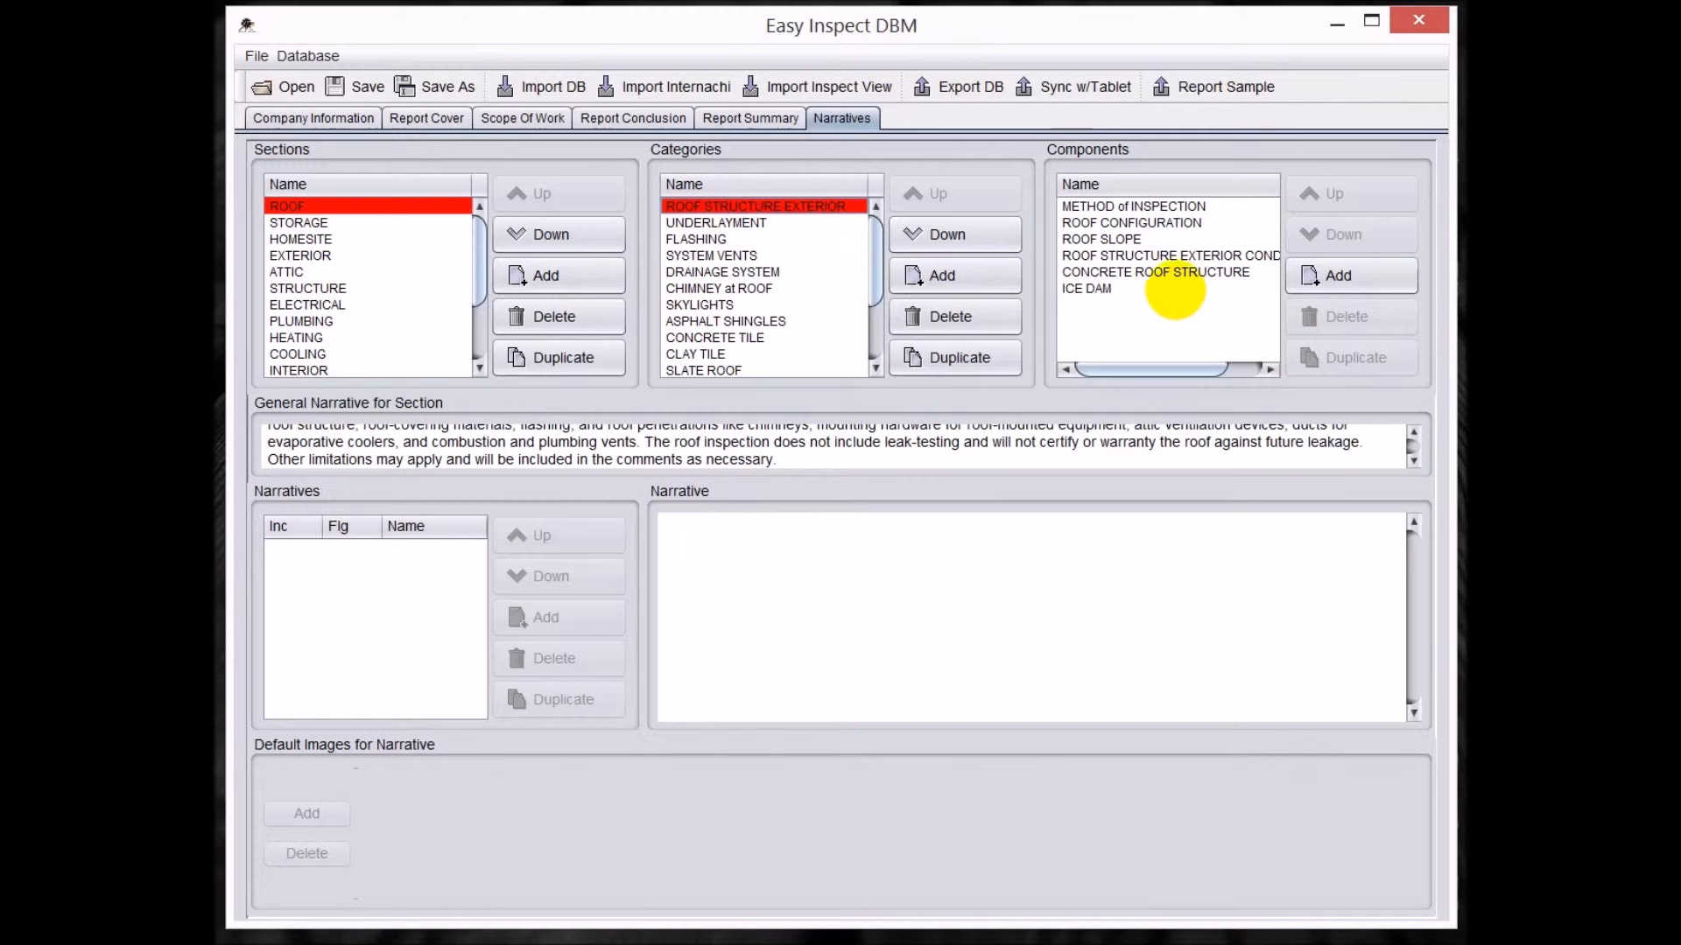
{"action": "left_click", "coordinate": [1134, 206]}
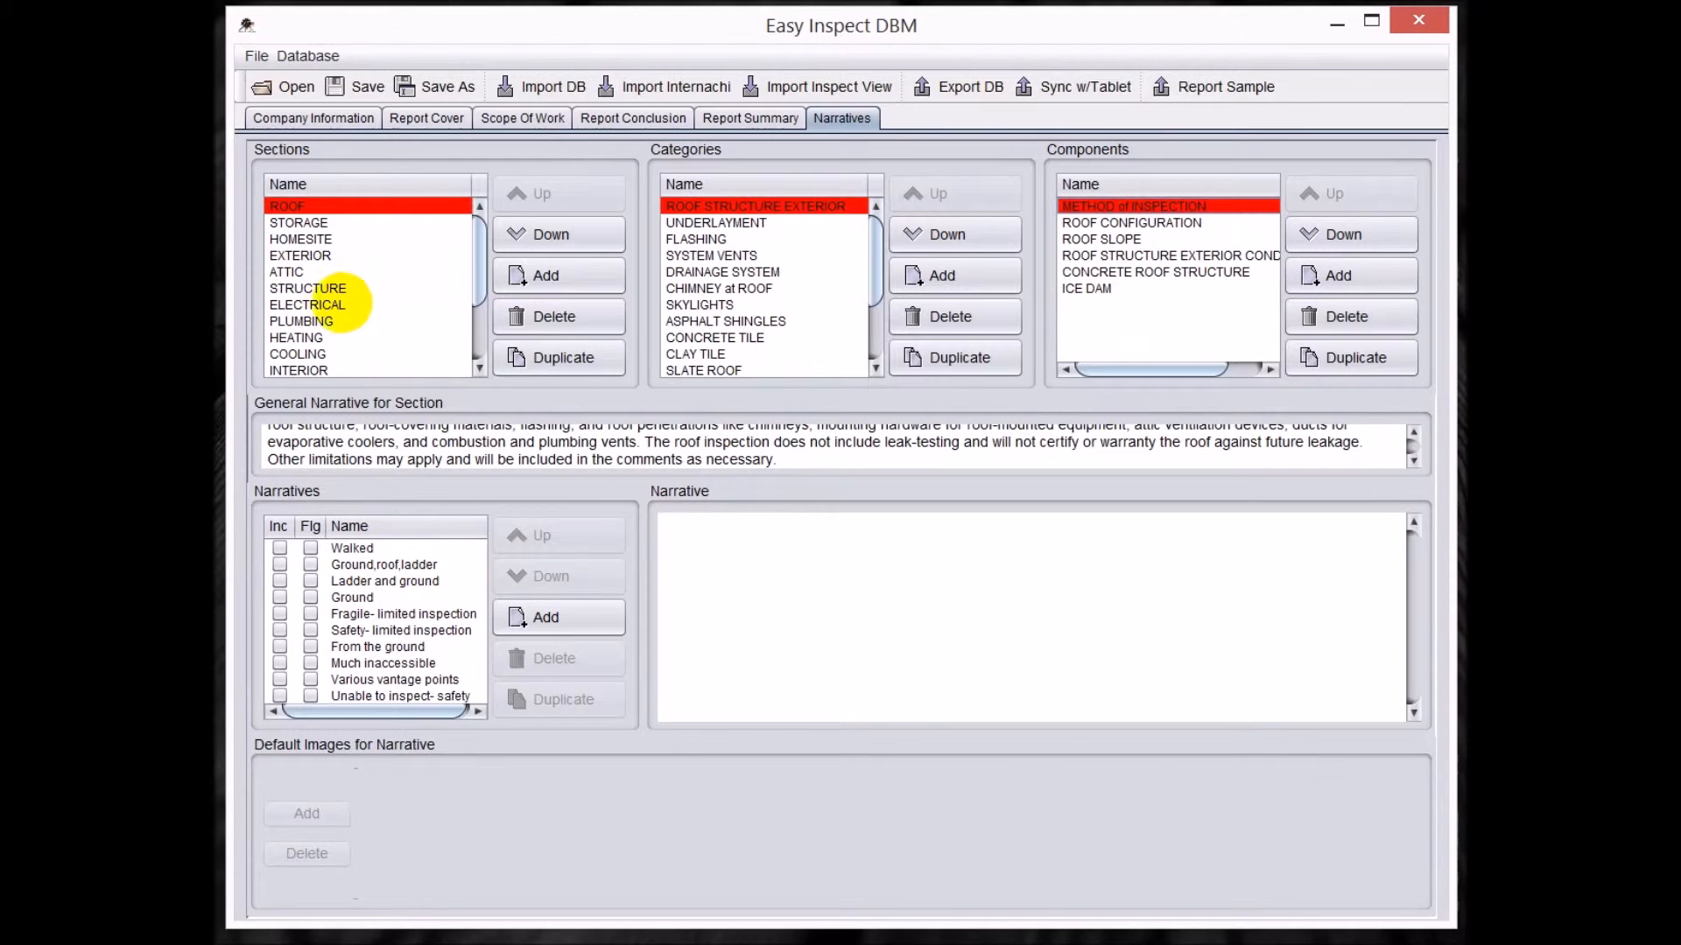
Rename the TBD narrative of the PLUMBING SYSTEM component, under GENERAL PLUMBING in the PLUMBING section, as "Plumbing Trap".
{"action": "left_click", "coordinate": [317, 320]}
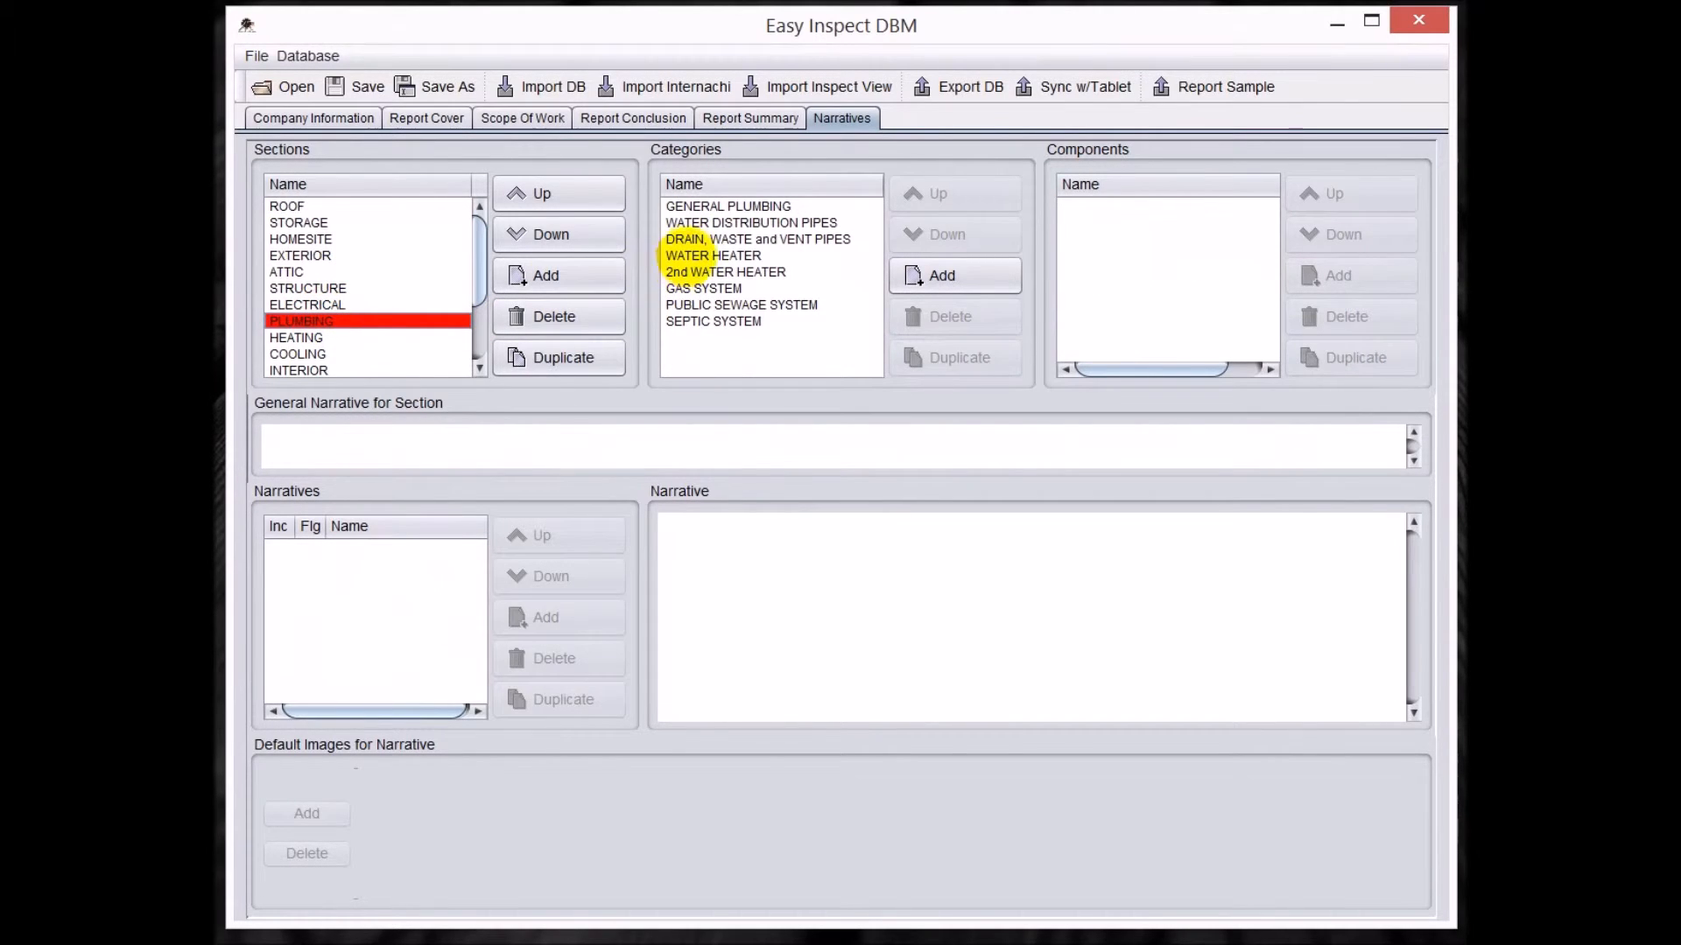
{"action": "left_click", "coordinate": [705, 206]}
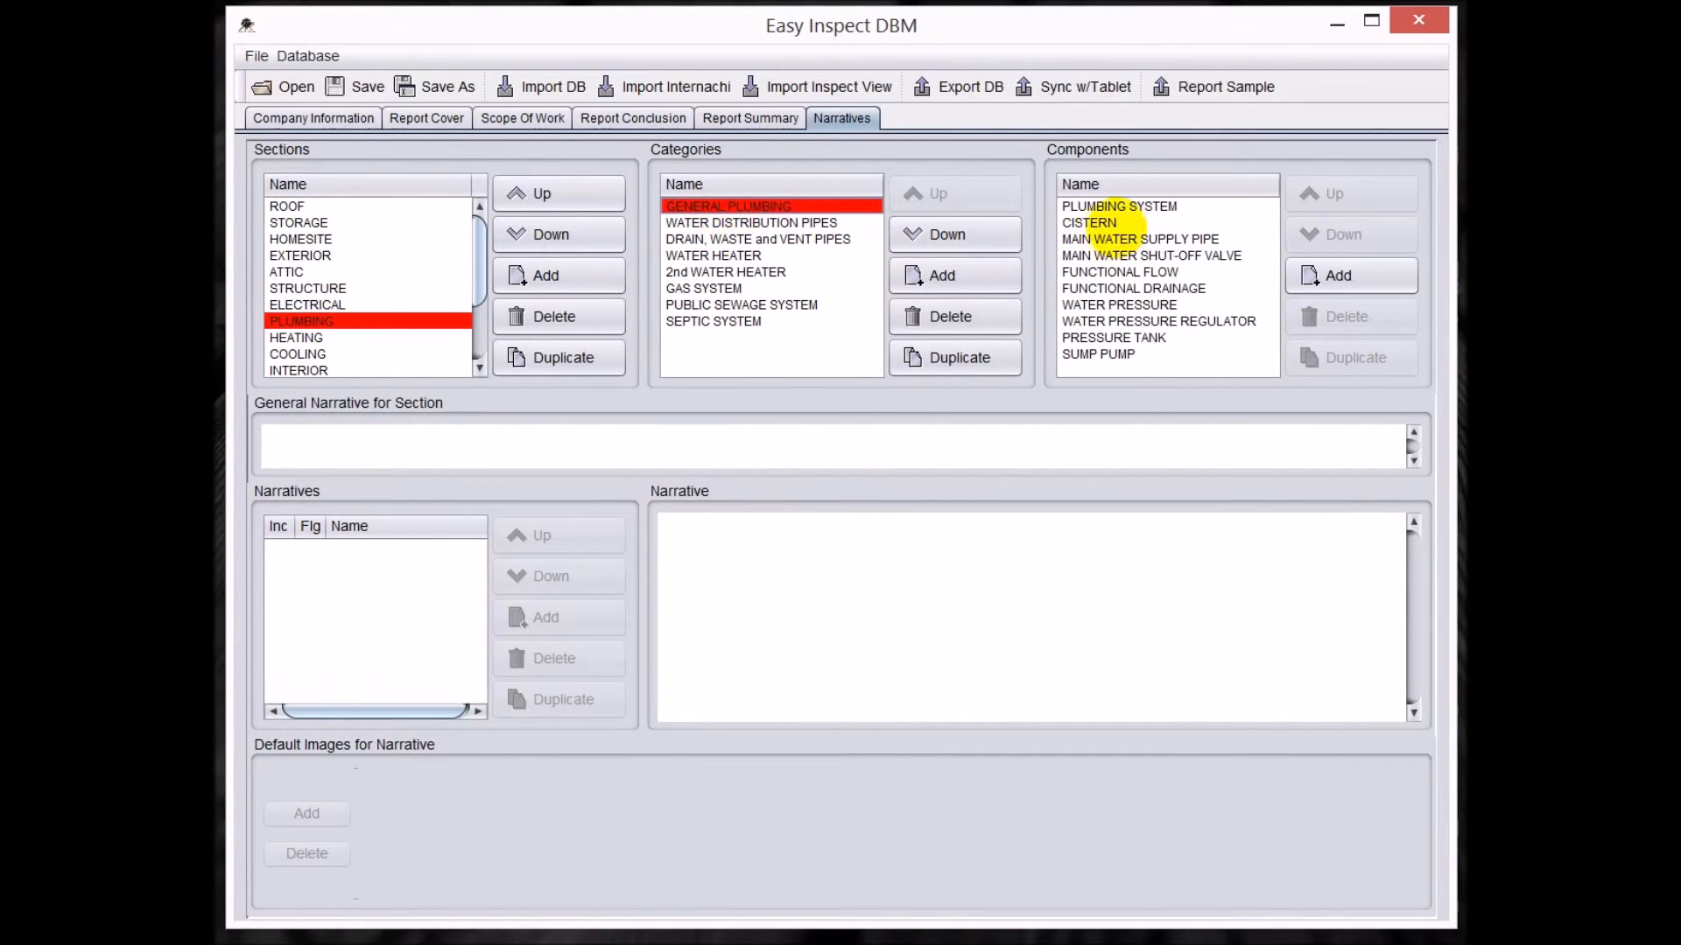
{"action": "left_click", "coordinate": [1119, 204]}
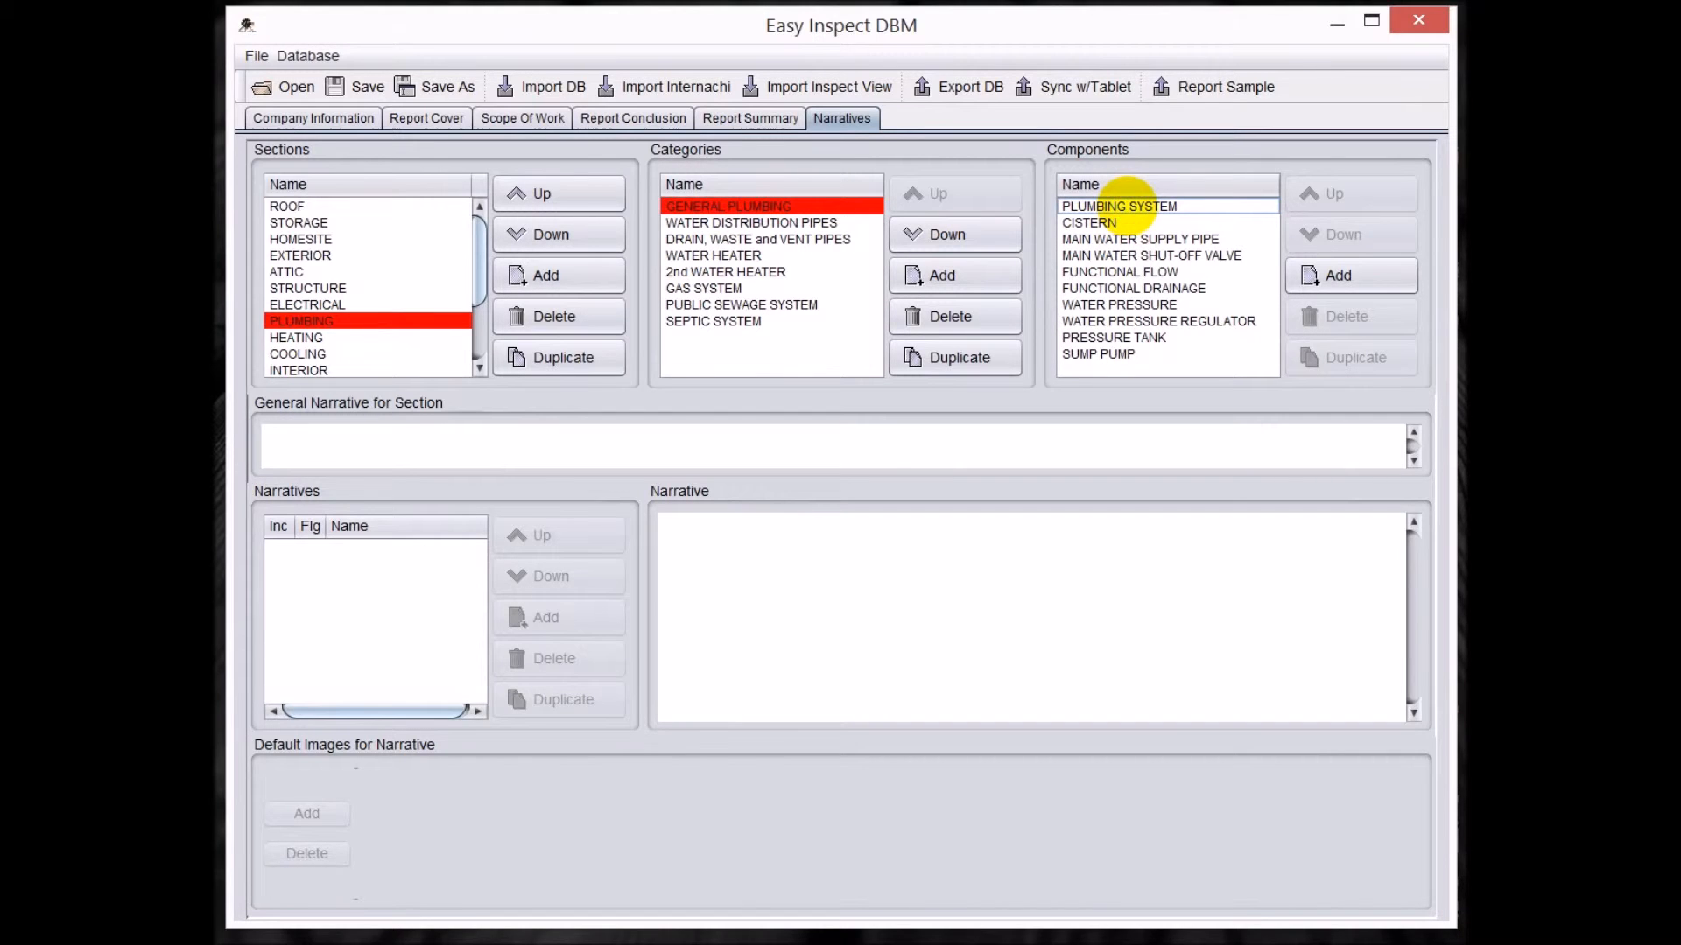
{"action": "left_click", "coordinate": [1125, 203]}
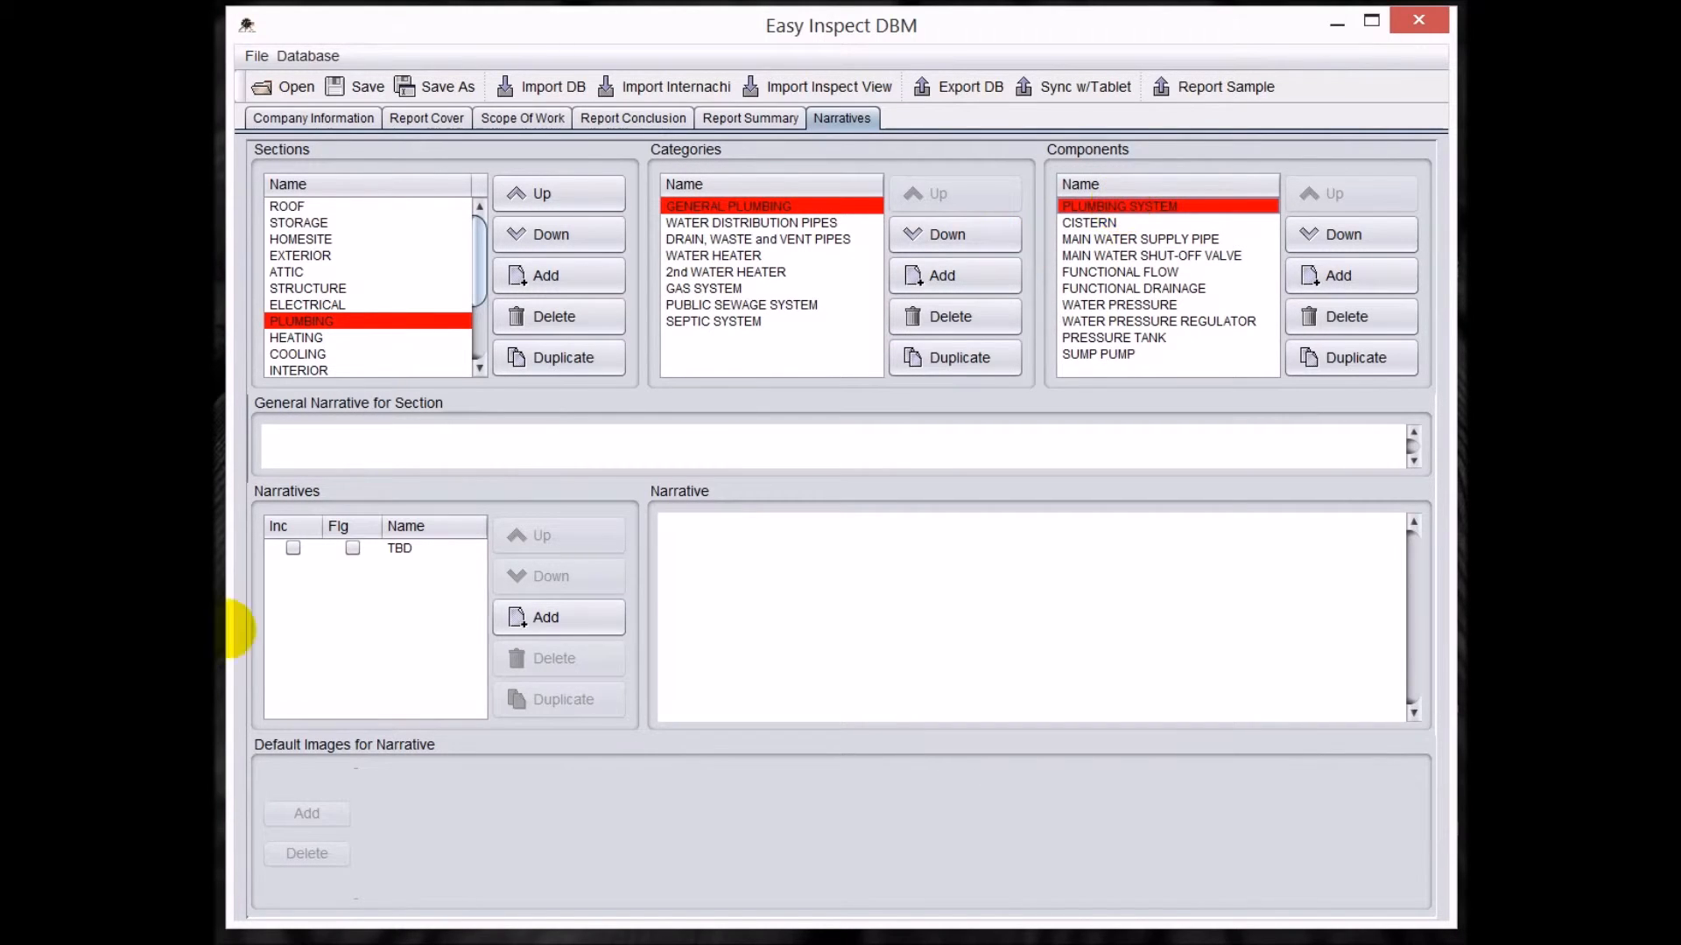
{"action": "left_click", "coordinate": [403, 547]}
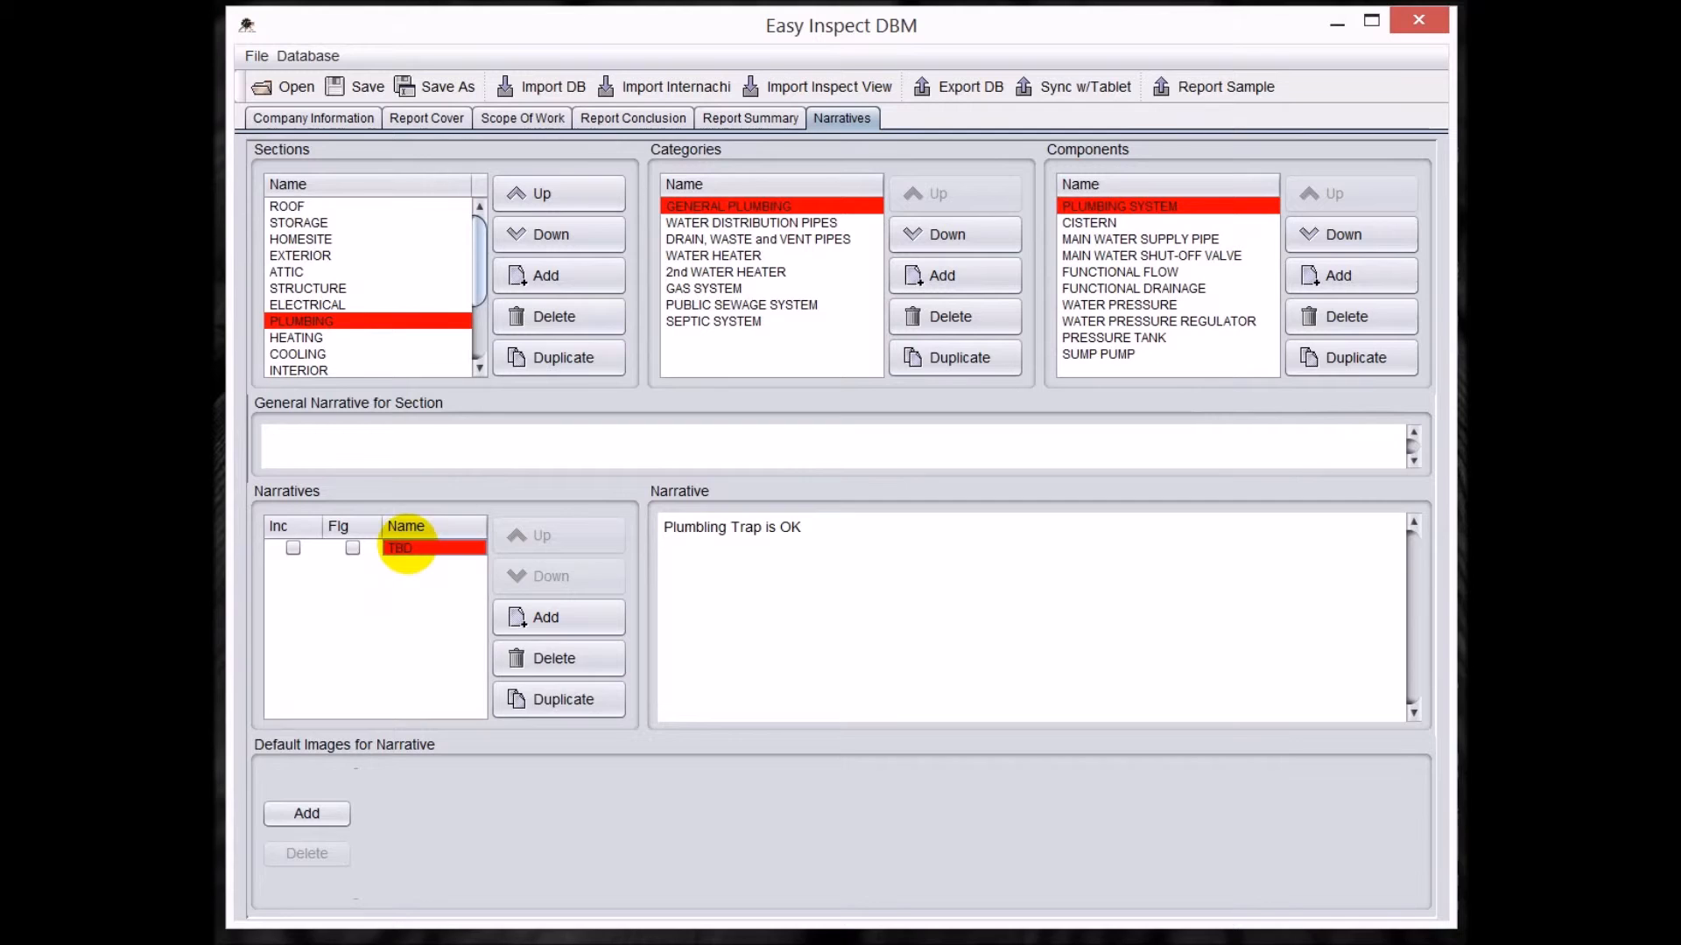
{"action": "double_click", "coordinate": [405, 547]}
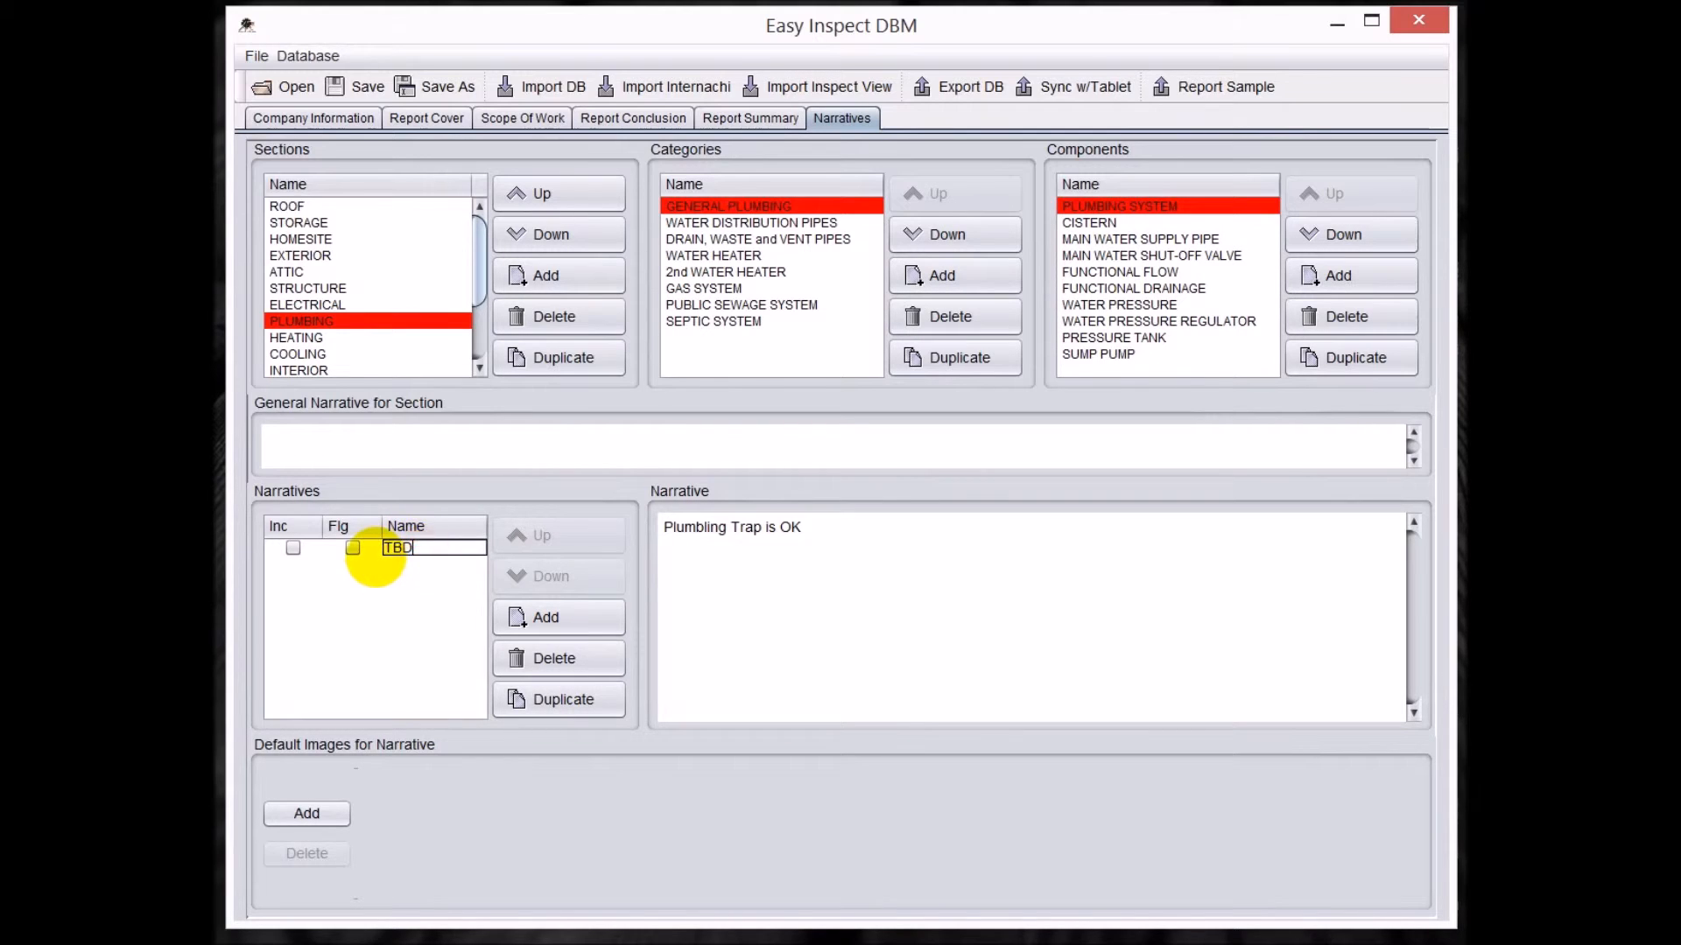
{"action": "double_click", "coordinate": [405, 547]}
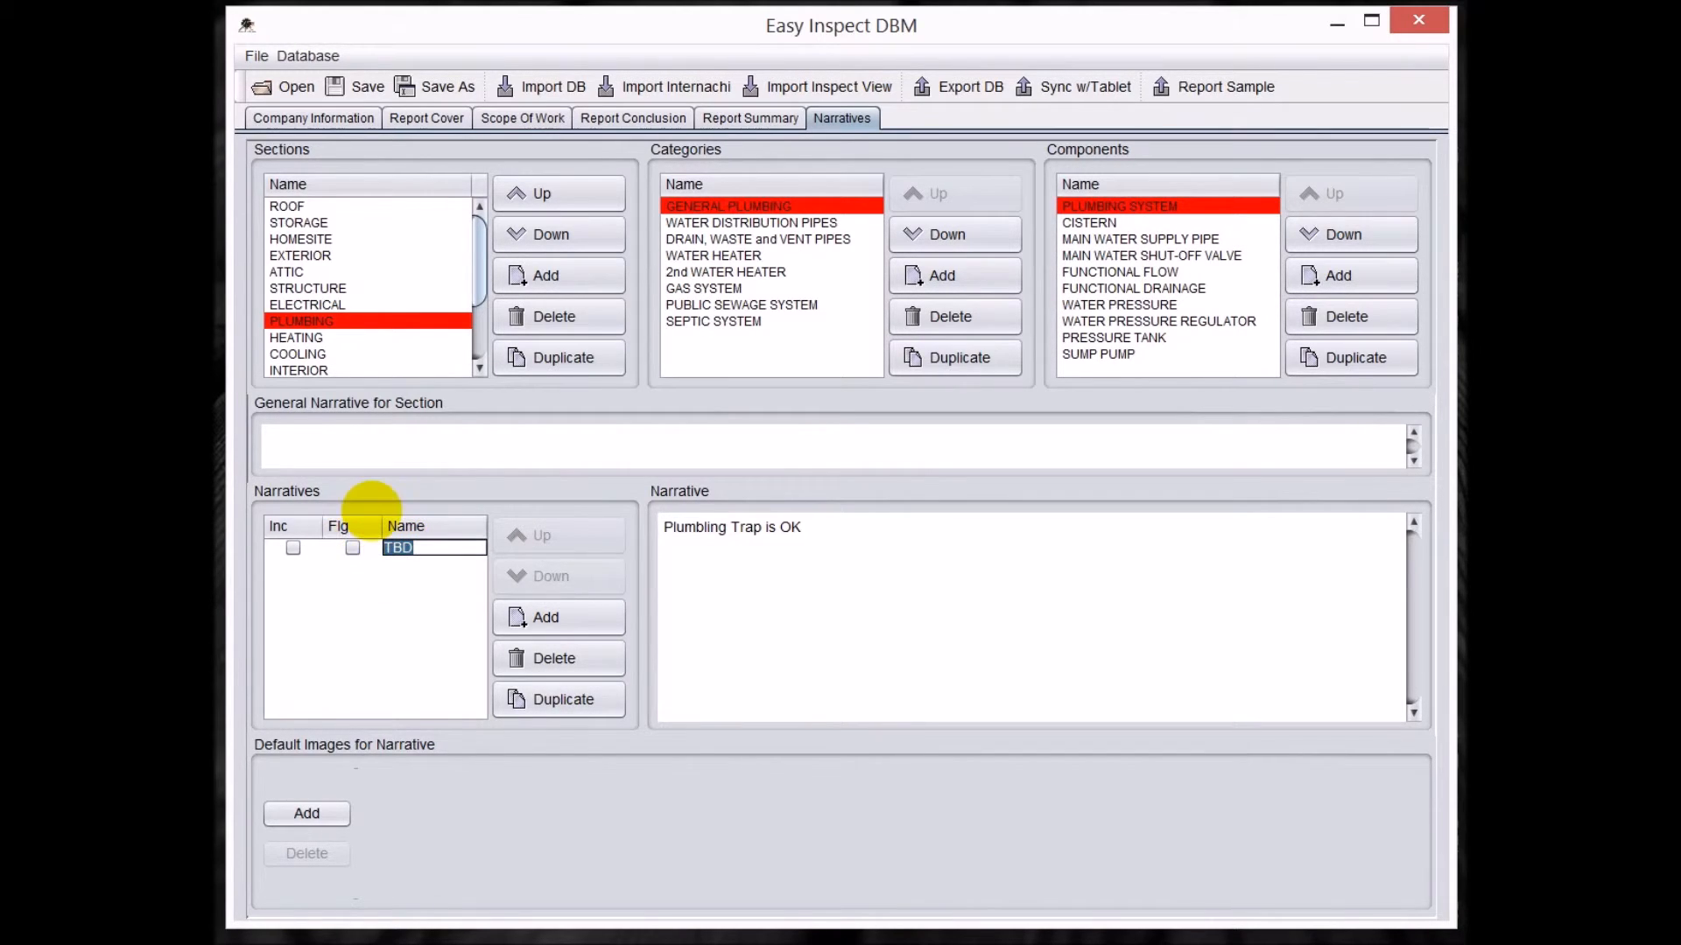
{"action": "type", "text": "PLU"}
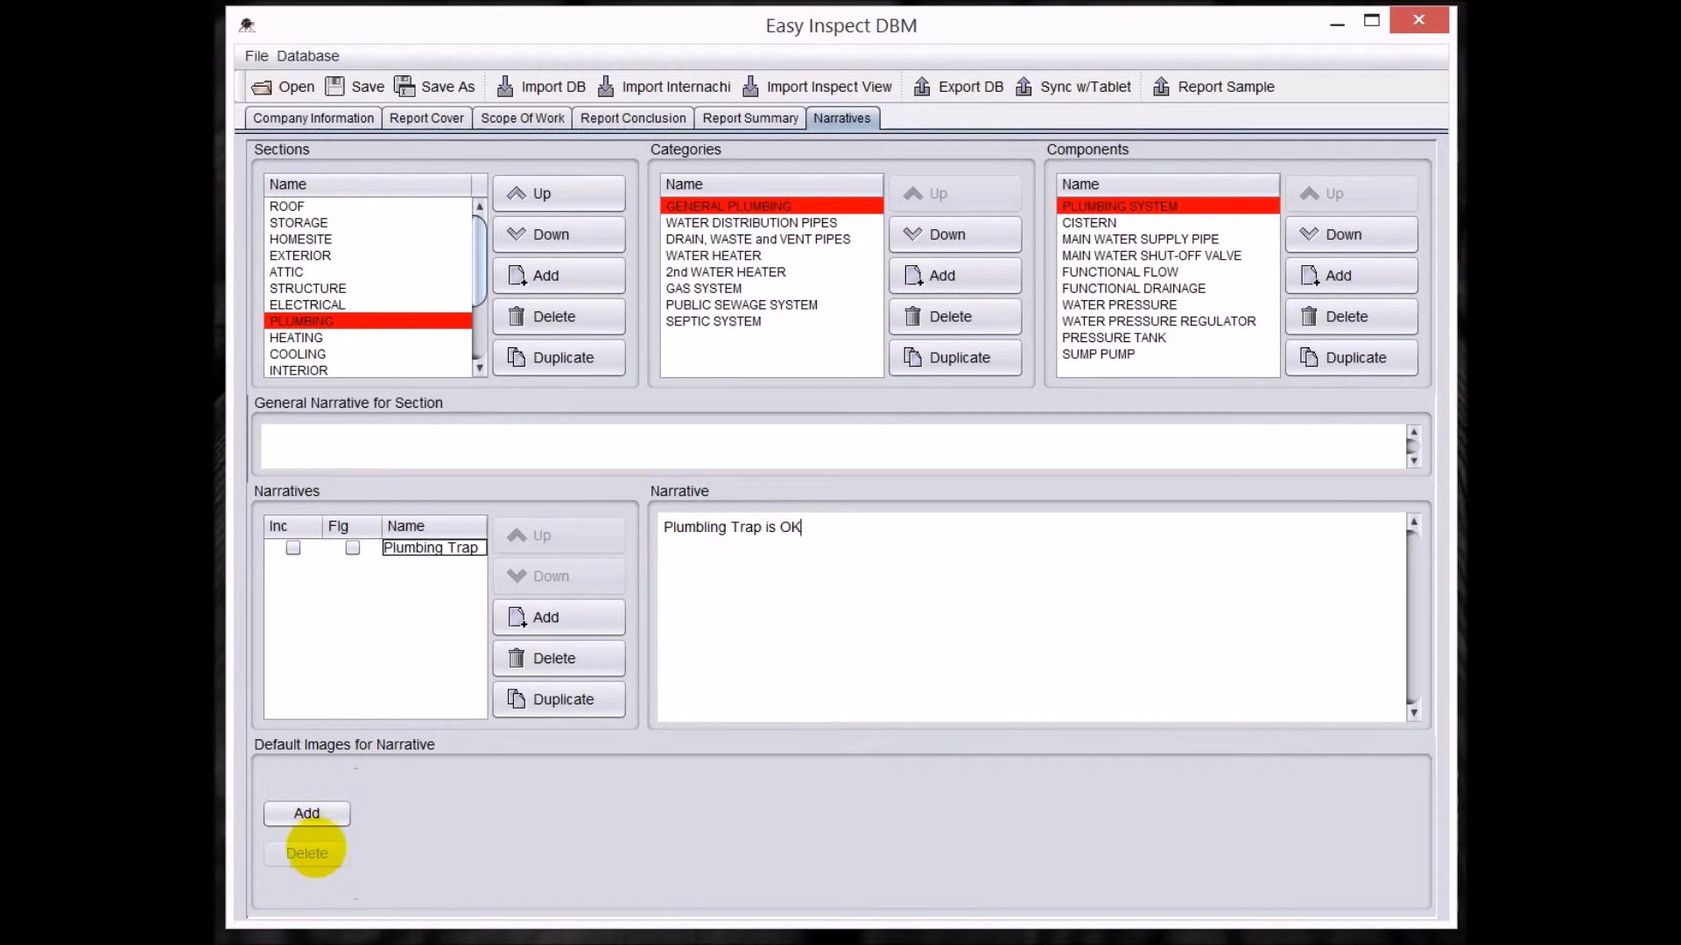
Add plumbingtrap.png from the Desktop as a default image for the Plumbing Trap narrative.
{"action": "left_click", "coordinate": [318, 815]}
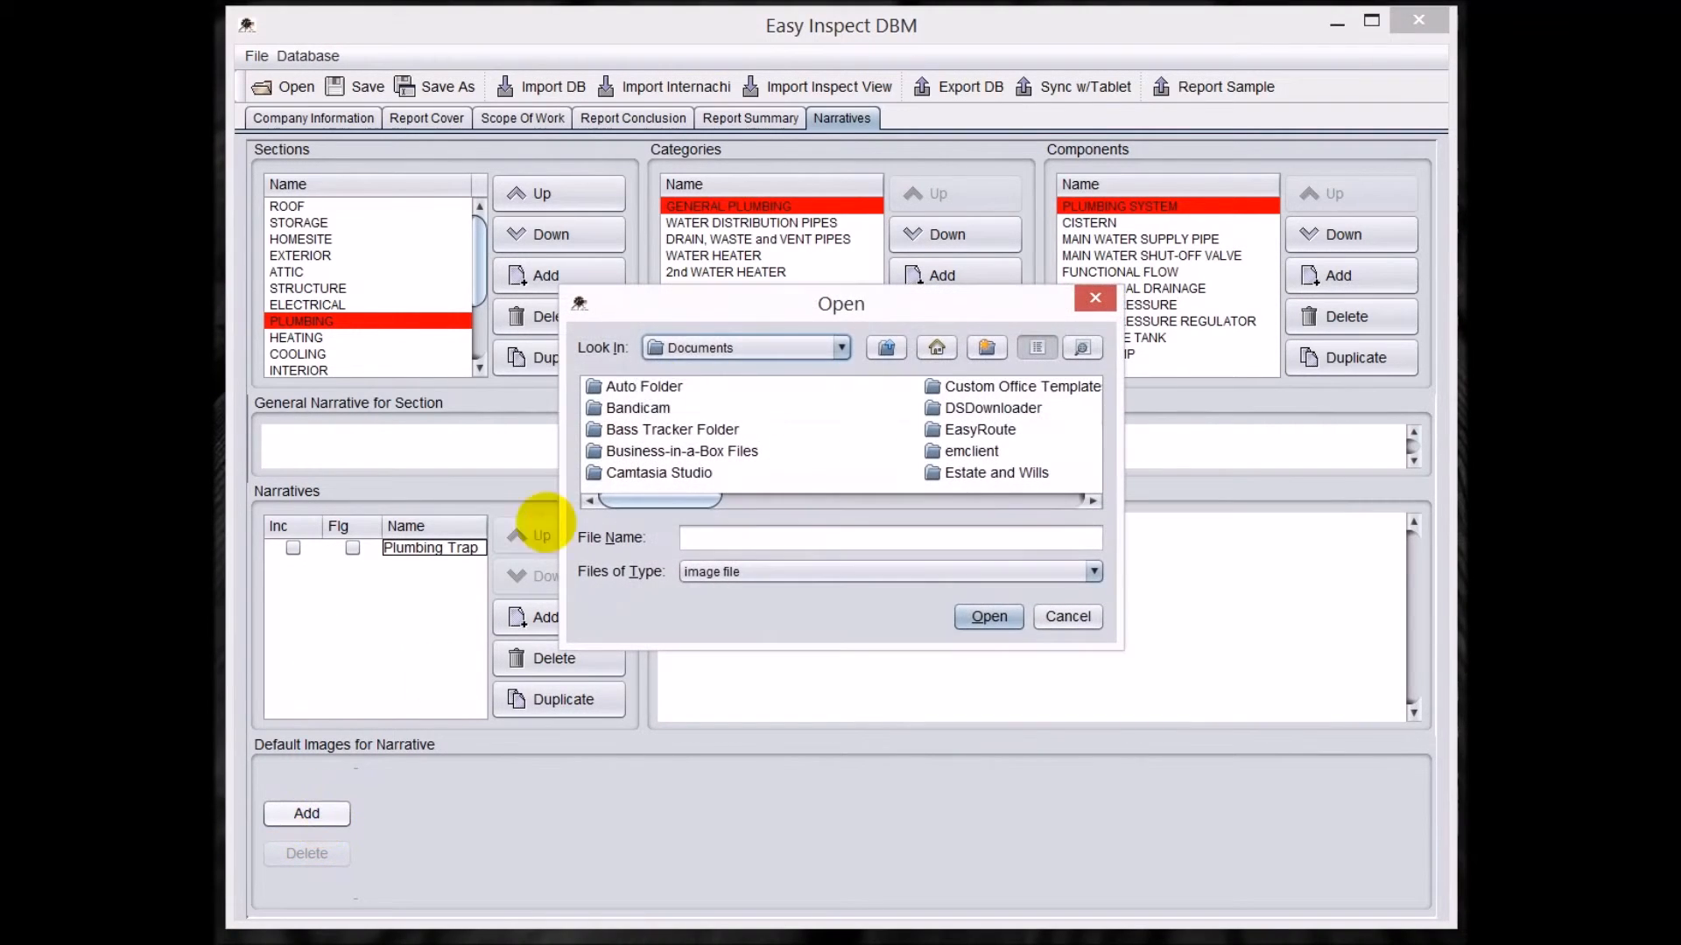
{"action": "left_click", "coordinate": [831, 347]}
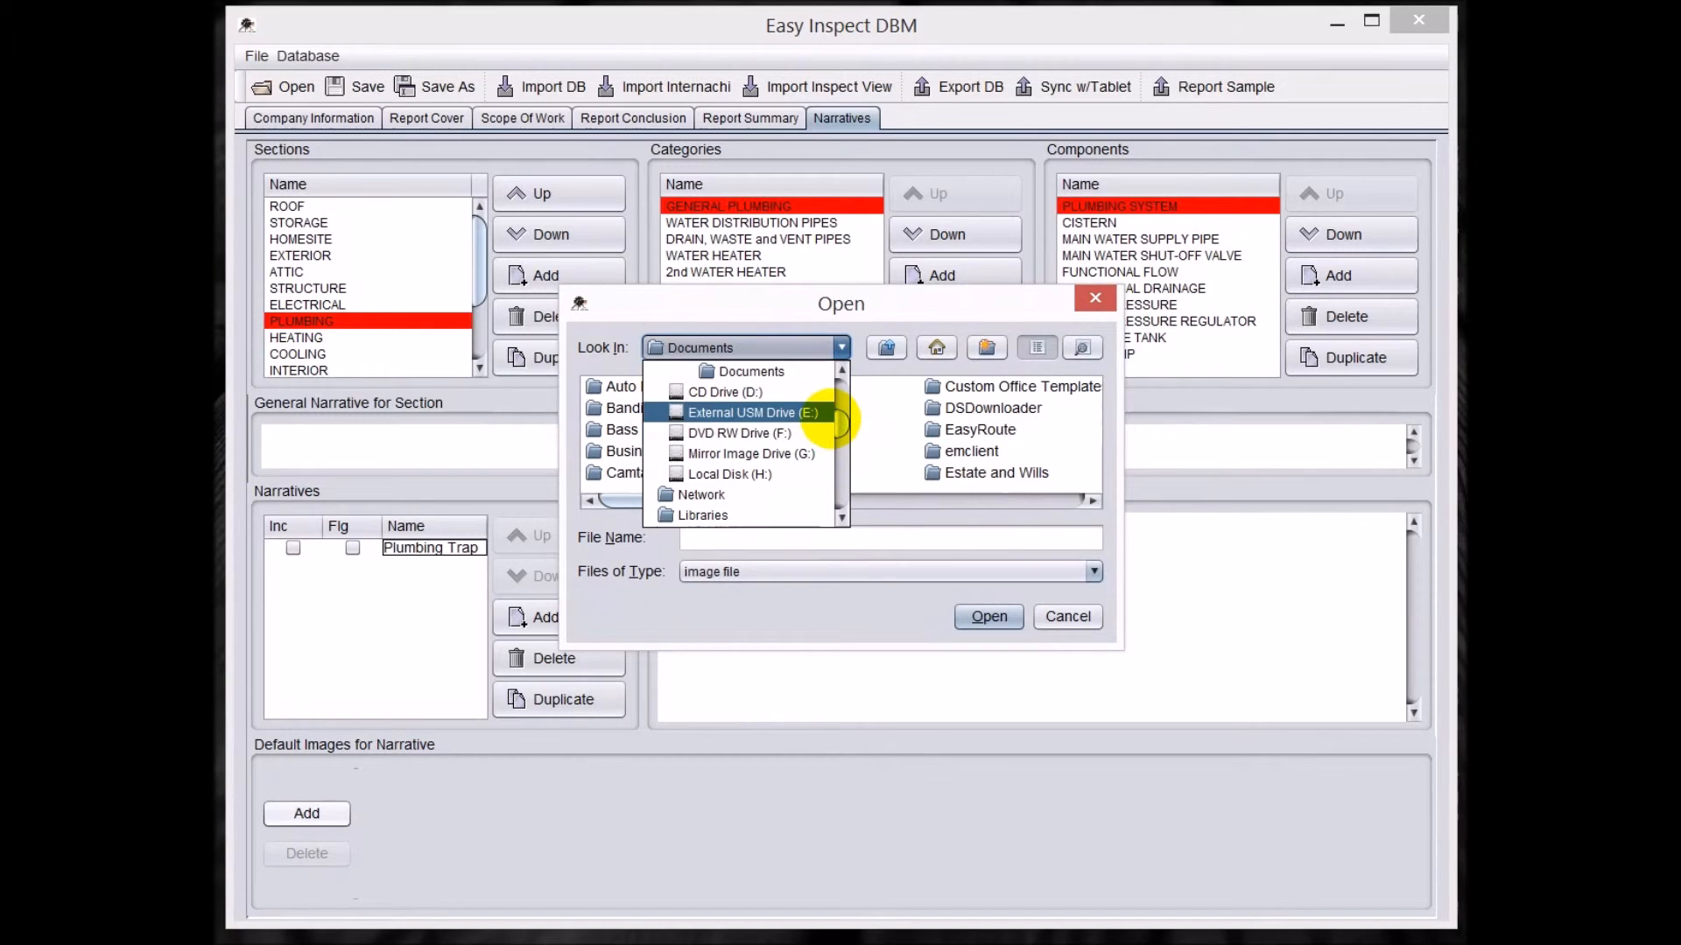
{"action": "left_click_drag", "start_coordinate": [836, 420], "coordinate": [830, 383]}
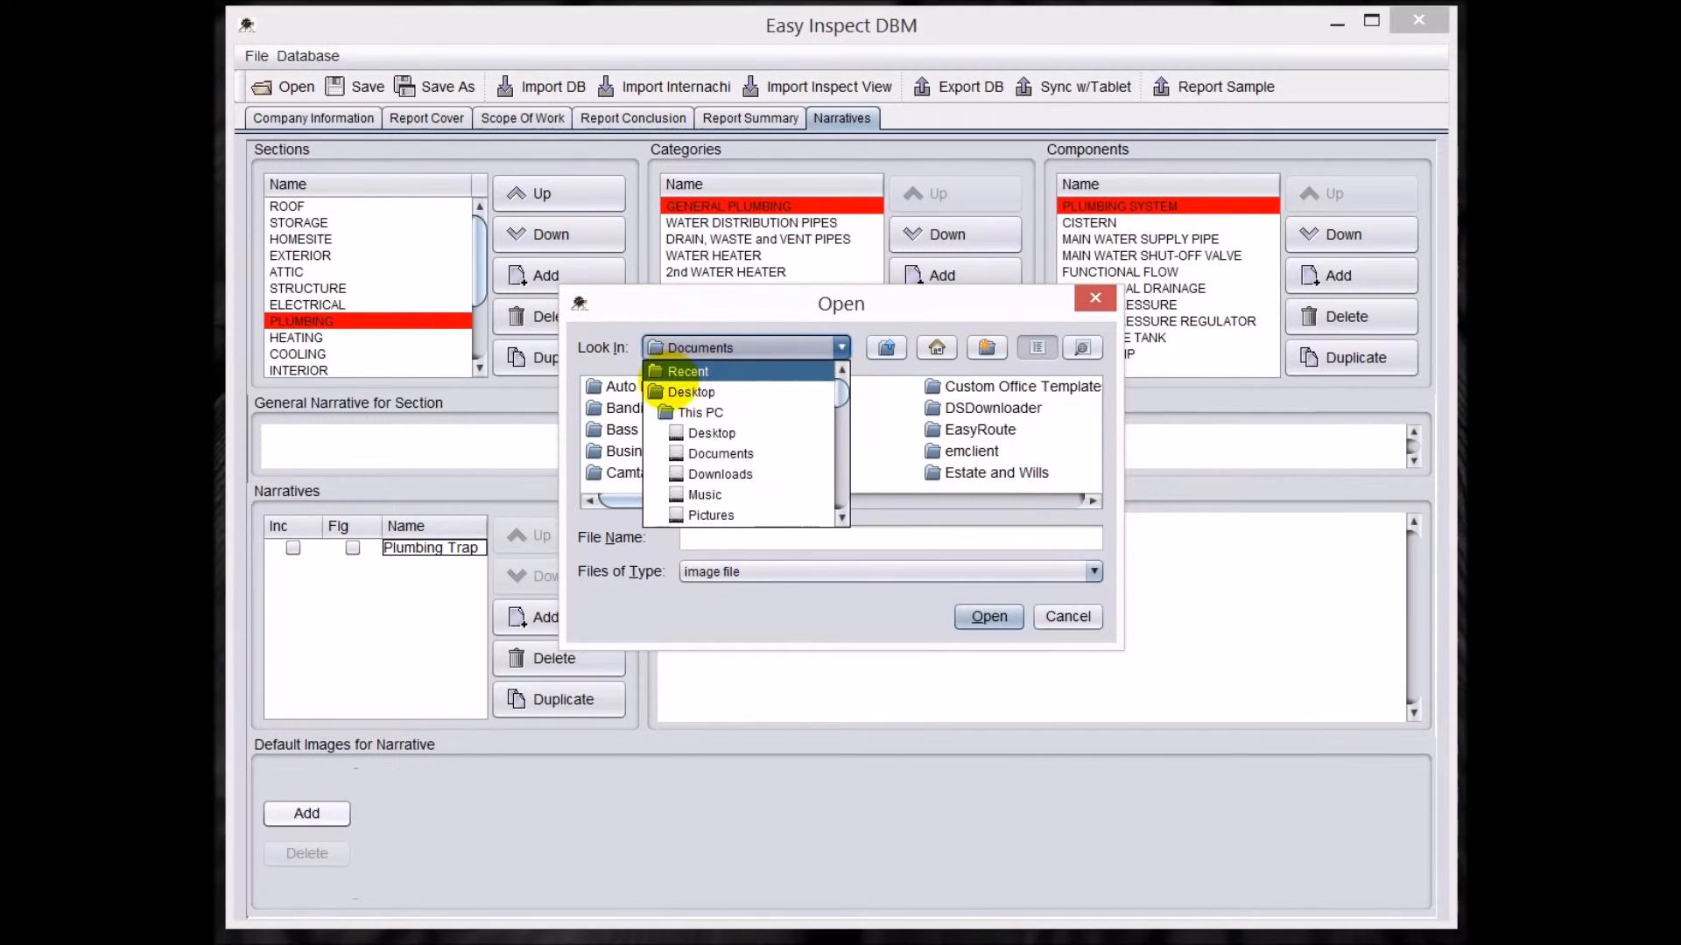
{"action": "left_click", "coordinate": [678, 391]}
{"action": "left_click_drag", "start_coordinate": [701, 501], "coordinate": [978, 496]}
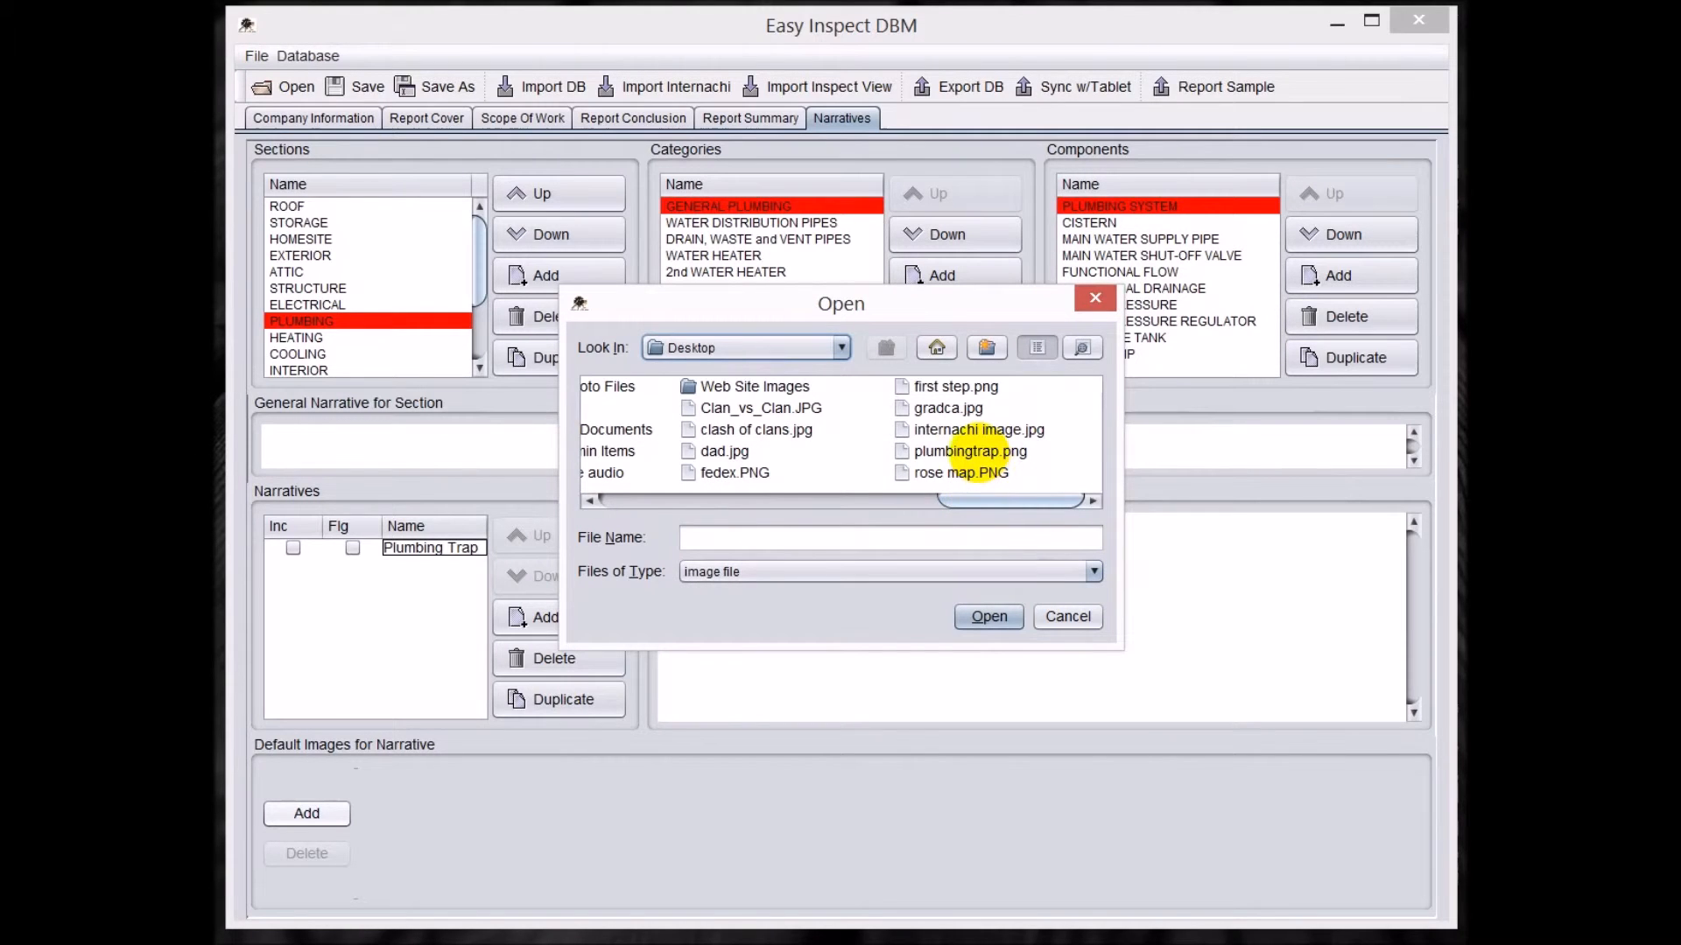
{"action": "left_click", "coordinate": [970, 452]}
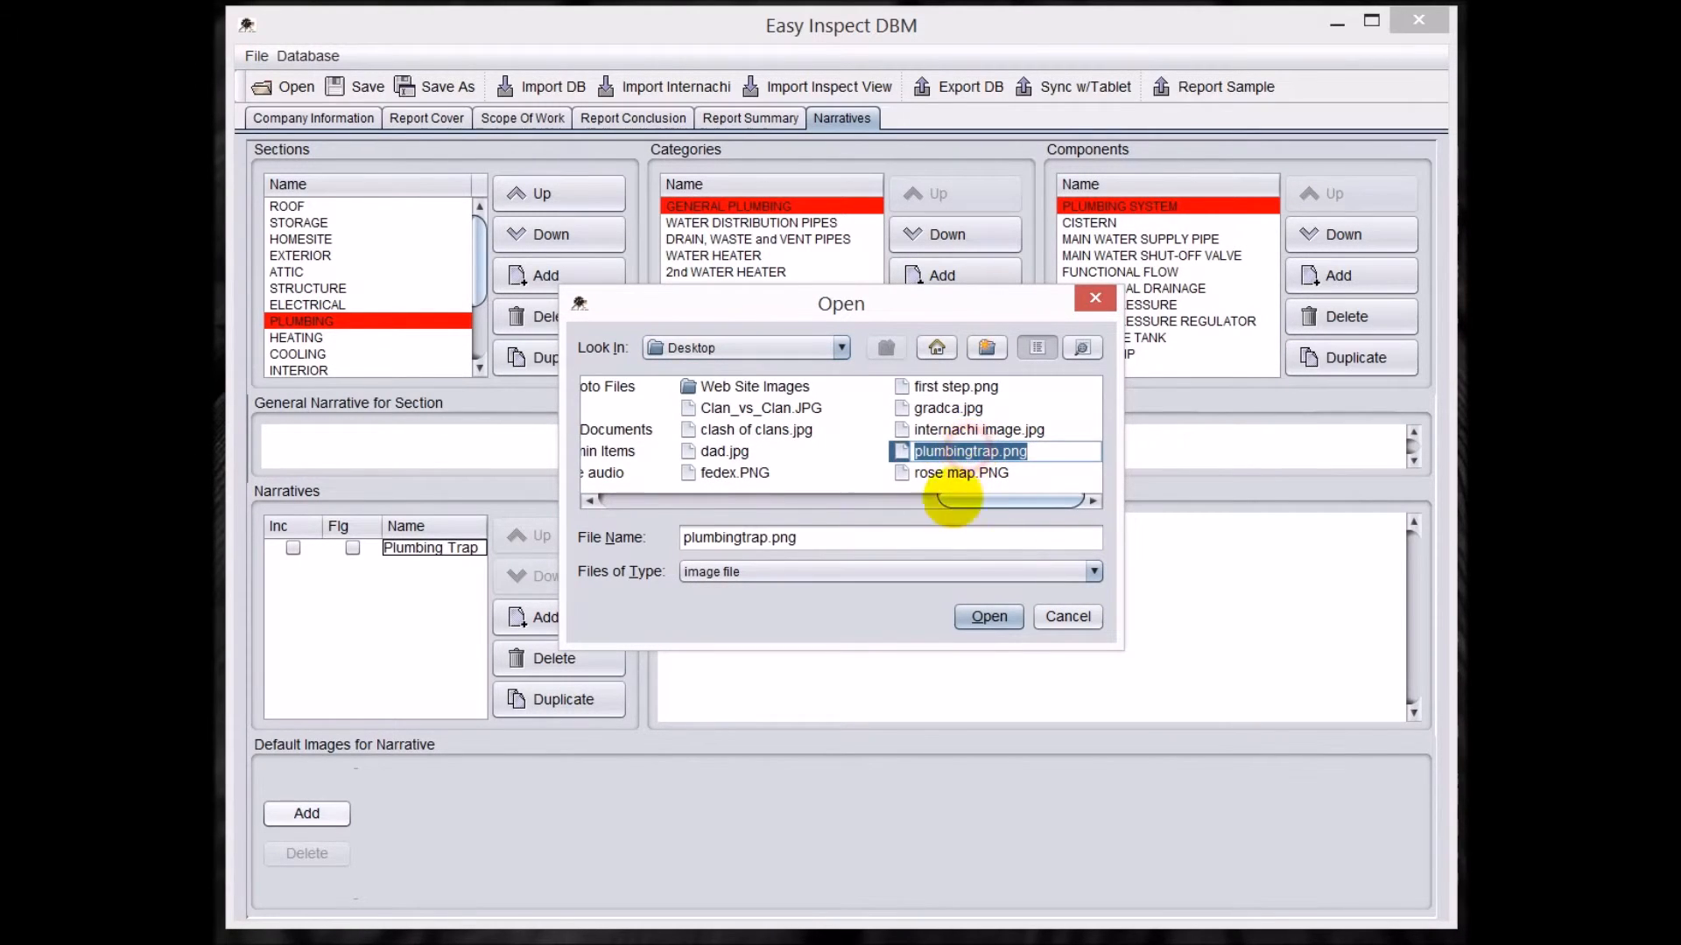
{"action": "left_click", "coordinate": [989, 617]}
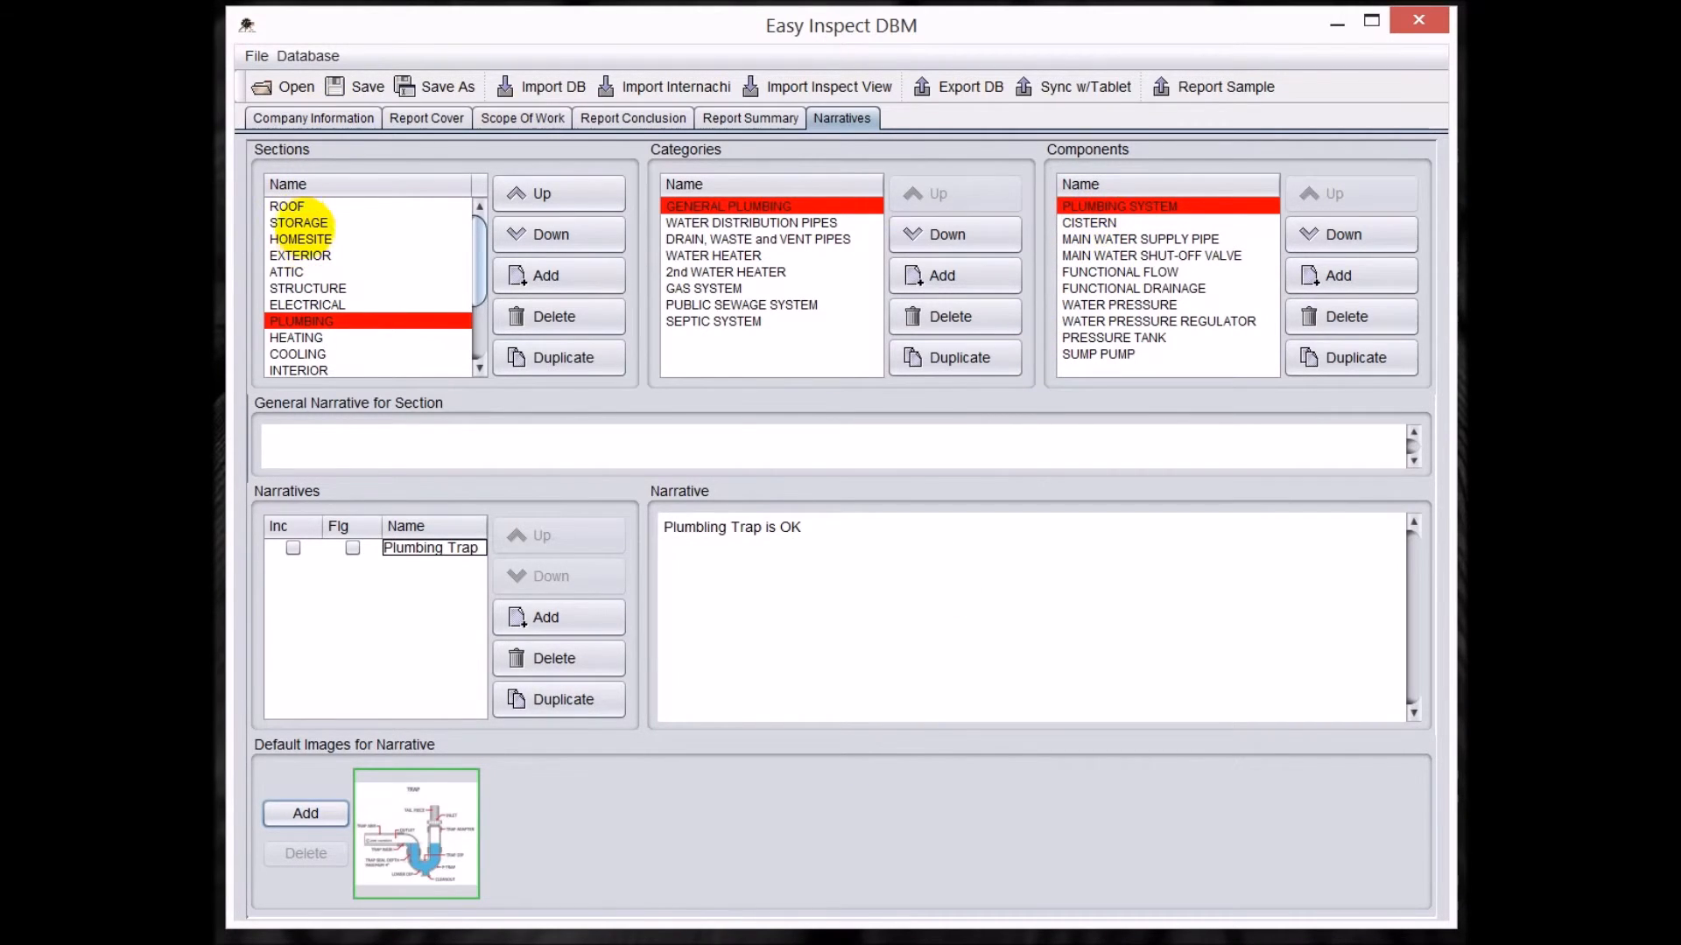
Return to the ROOF section, save the database and export it for the tablet.
{"action": "left_click", "coordinate": [301, 222]}
{"action": "left_click", "coordinate": [293, 206]}
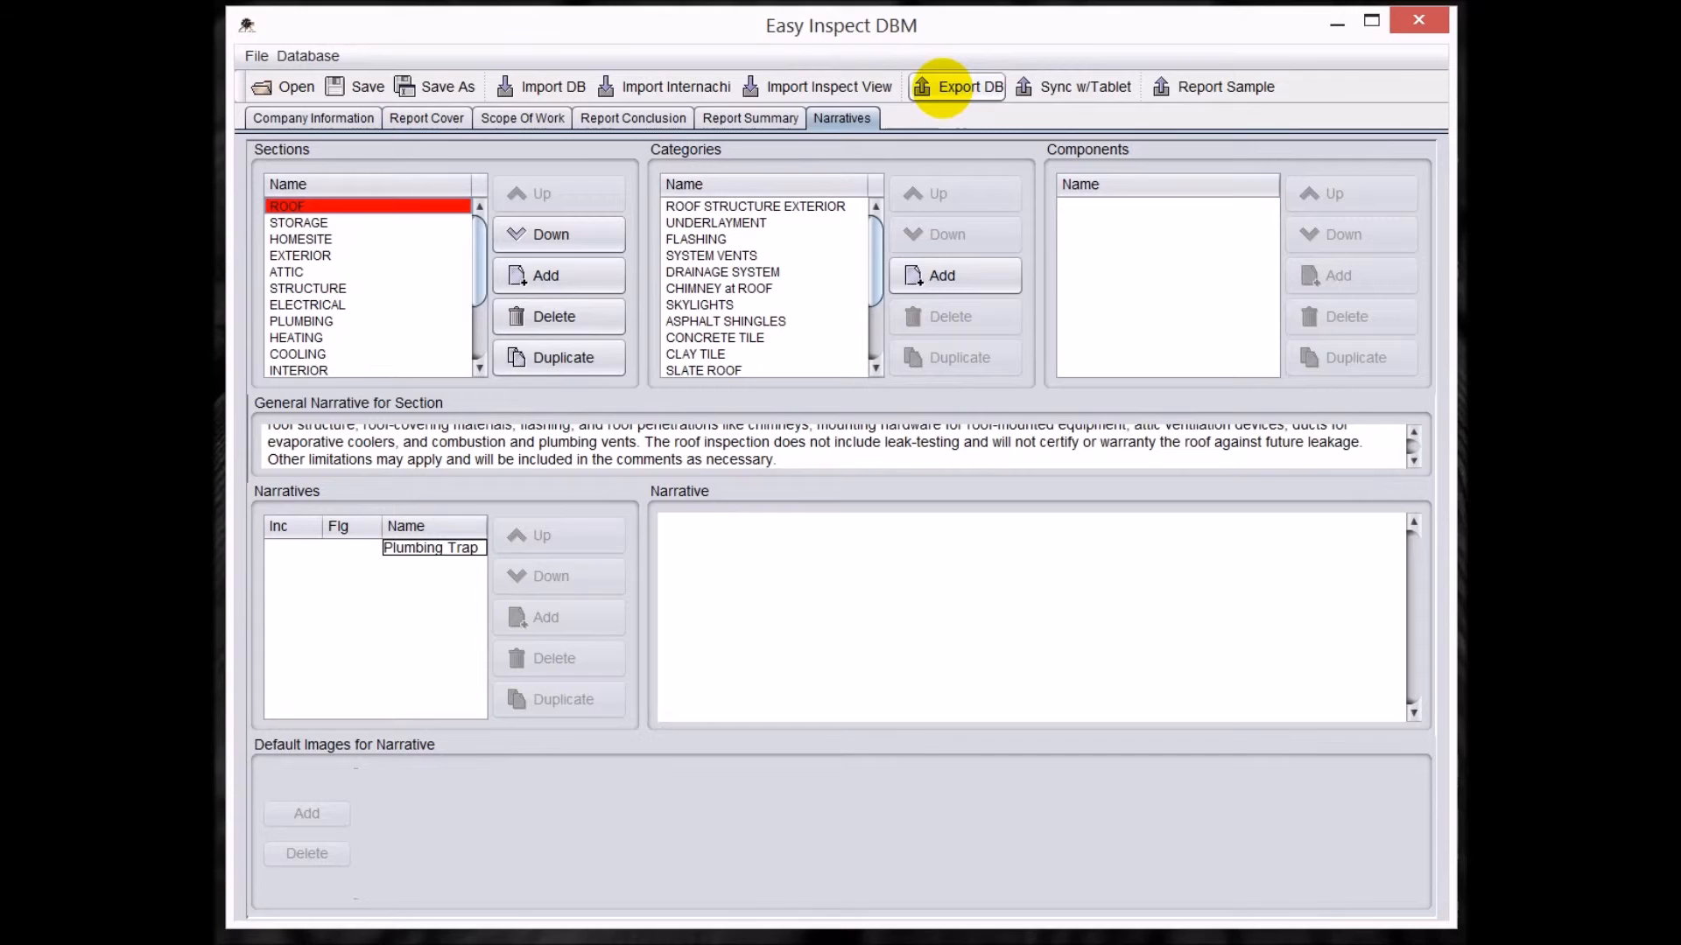
{"action": "left_click", "coordinate": [355, 86]}
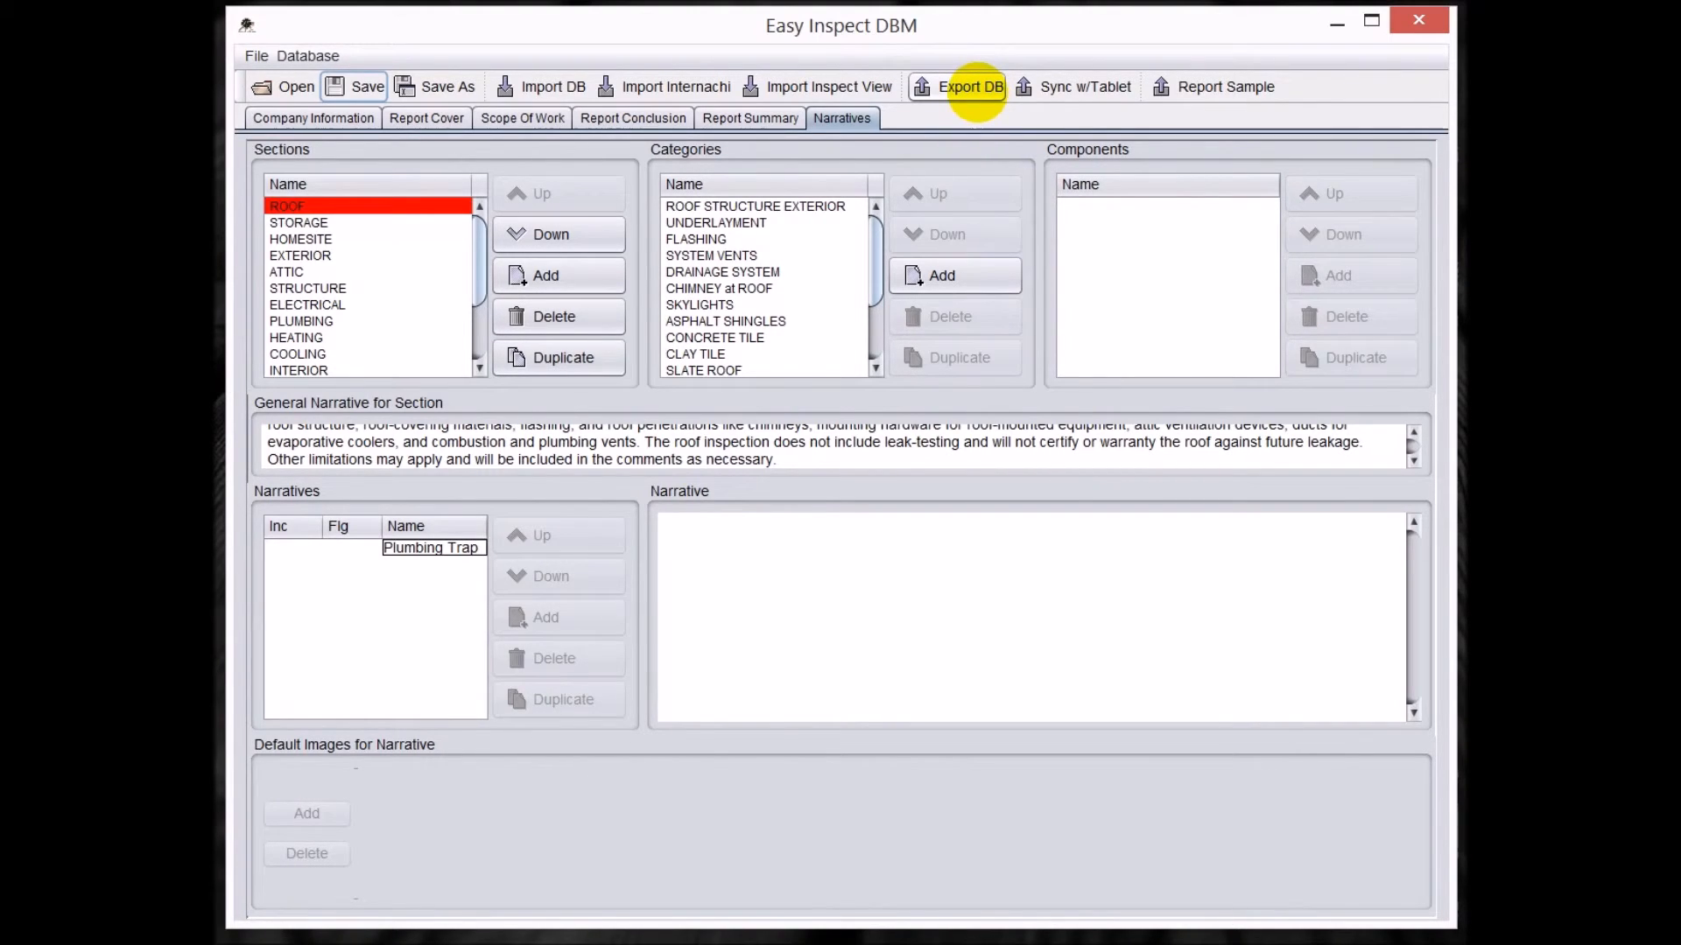
{"action": "left_click", "coordinate": [973, 88]}
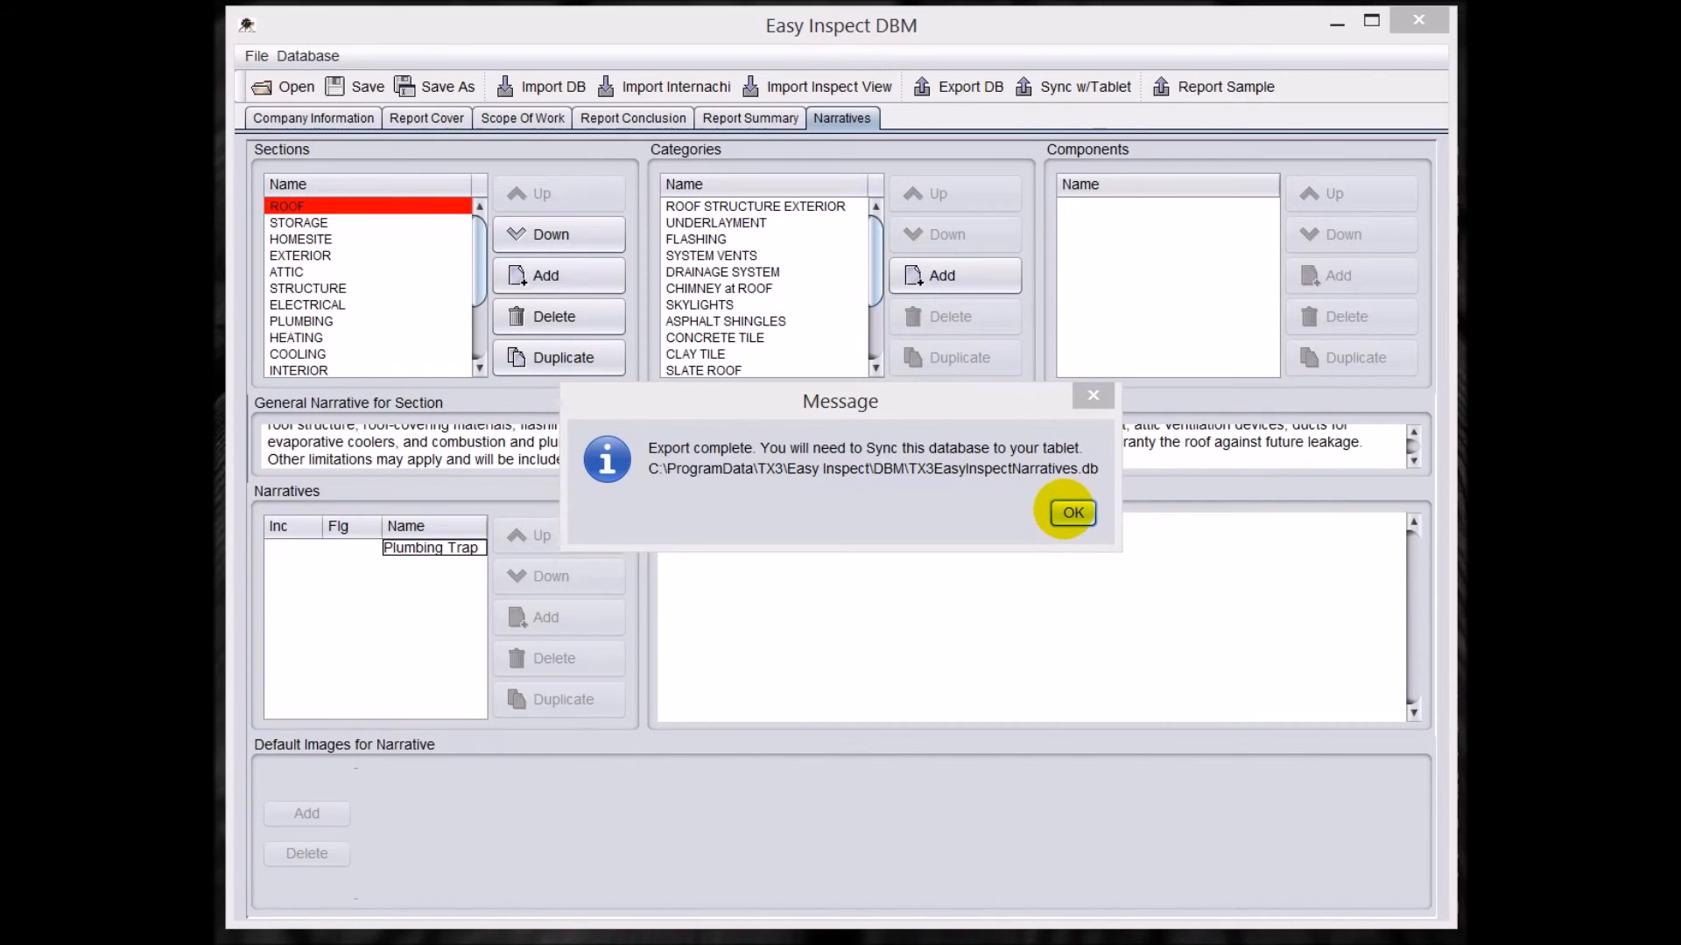
{"action": "left_click", "coordinate": [1072, 512]}
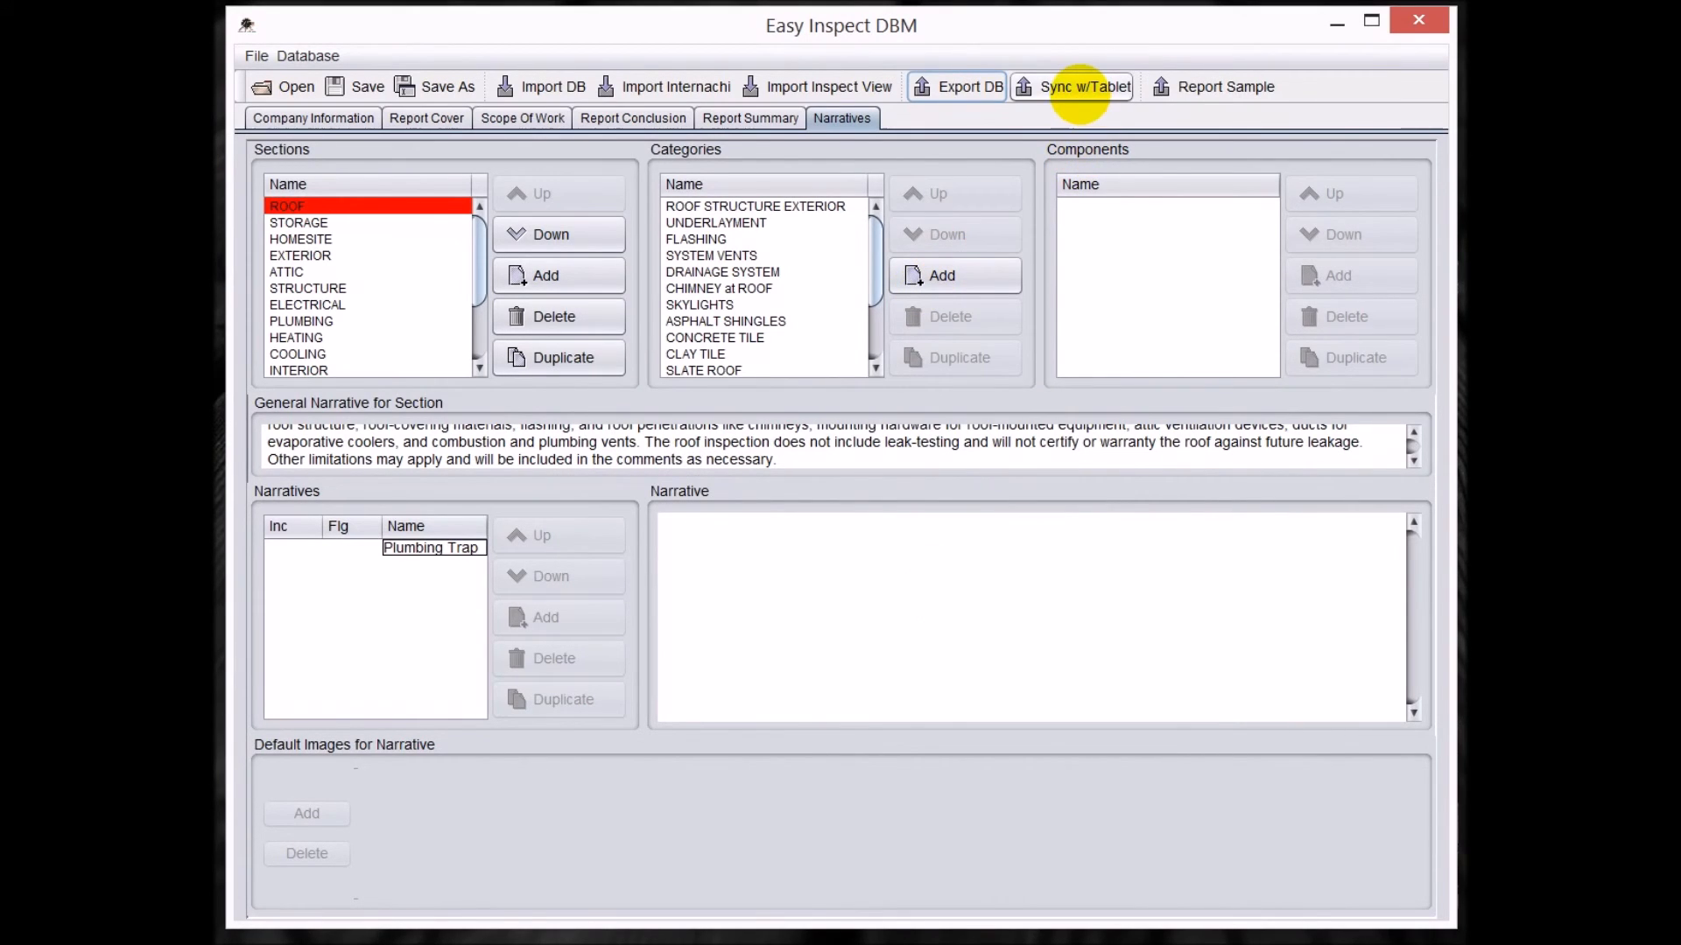
Try to sync the exported database with the tablet, cancelling the search for Easy Inspect.
{"action": "left_click", "coordinate": [1078, 87]}
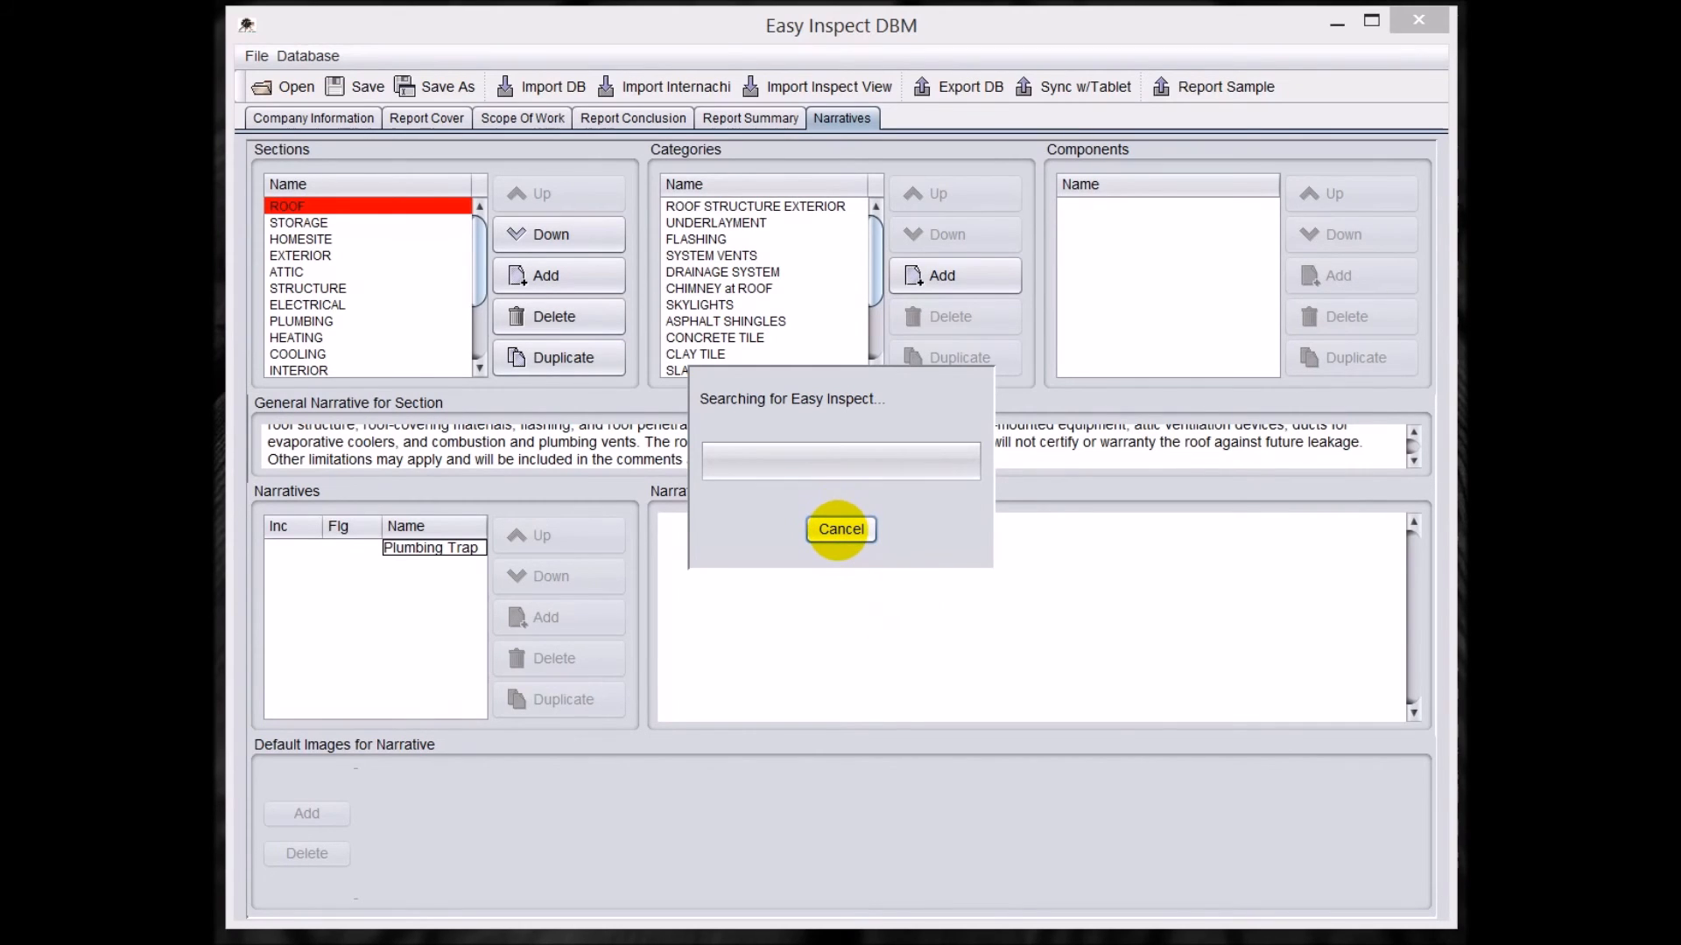
{"action": "left_click", "coordinate": [840, 528]}
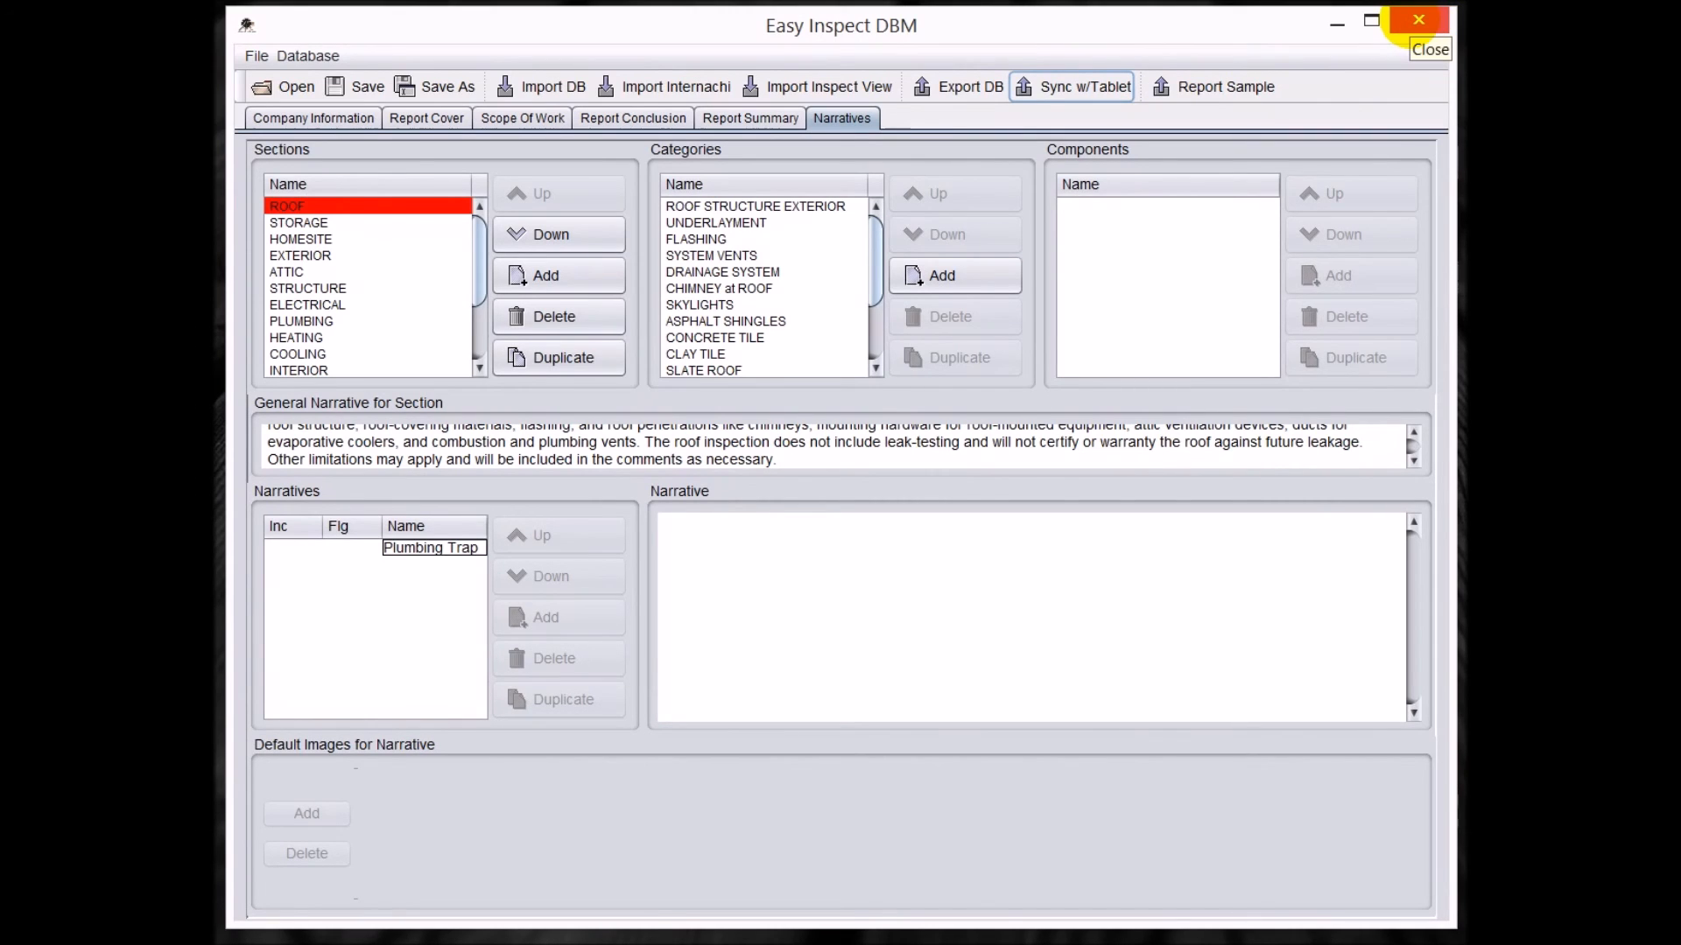
Quit the database manager and save the changes.
{"action": "left_click", "coordinate": [1418, 20]}
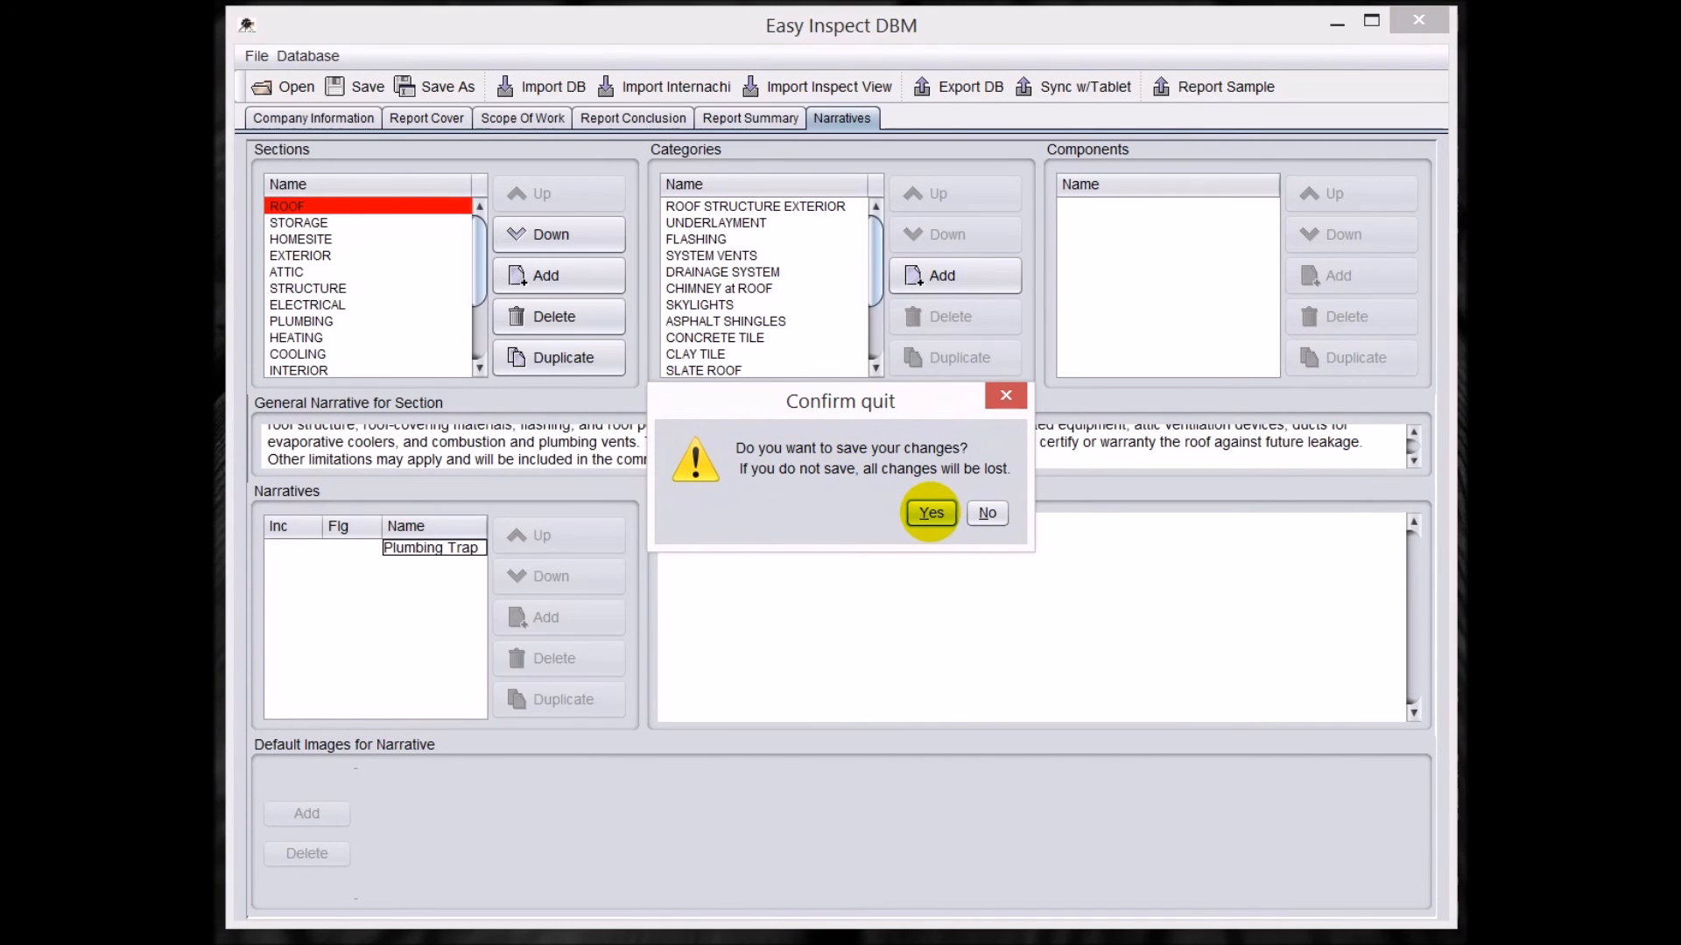
{"action": "left_click", "coordinate": [931, 513]}
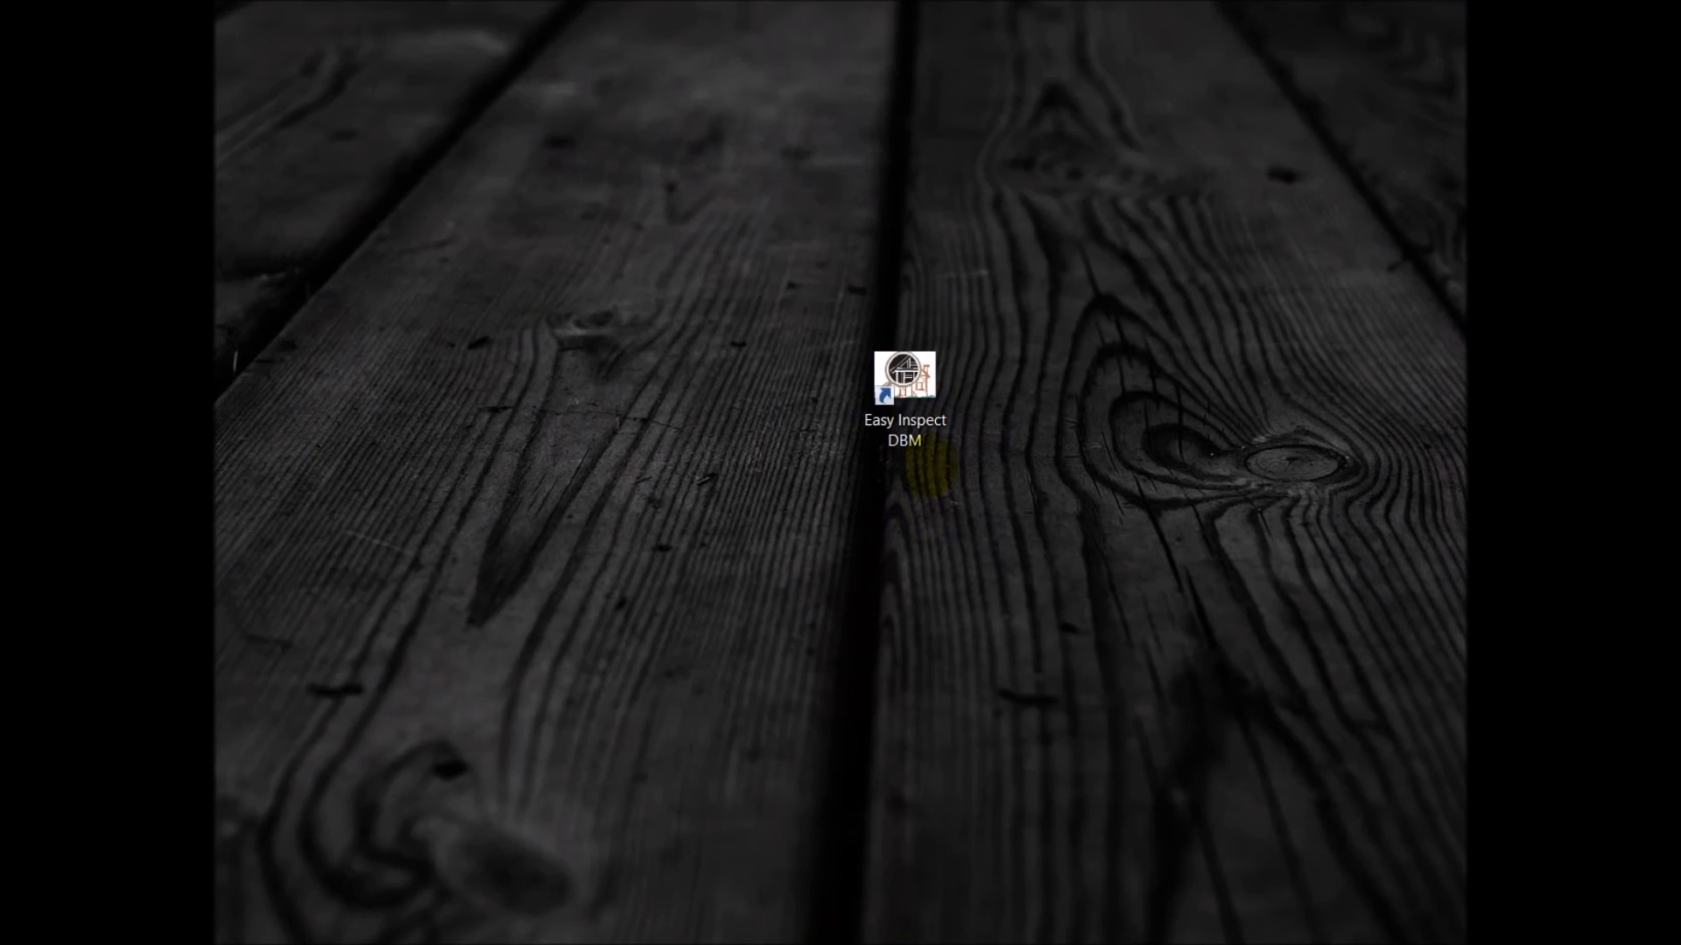